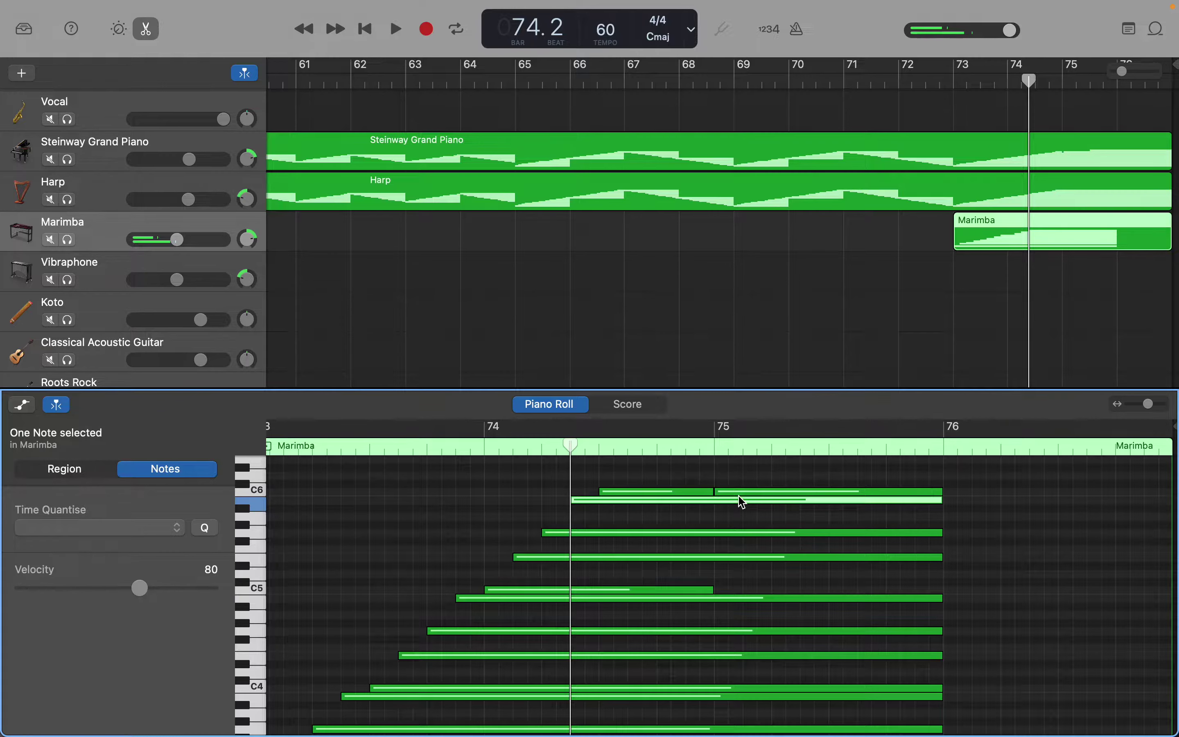
# Step: Add a one-bar C5 note starting at bar 75 in the Marimba region
pyautogui.click(740, 491)
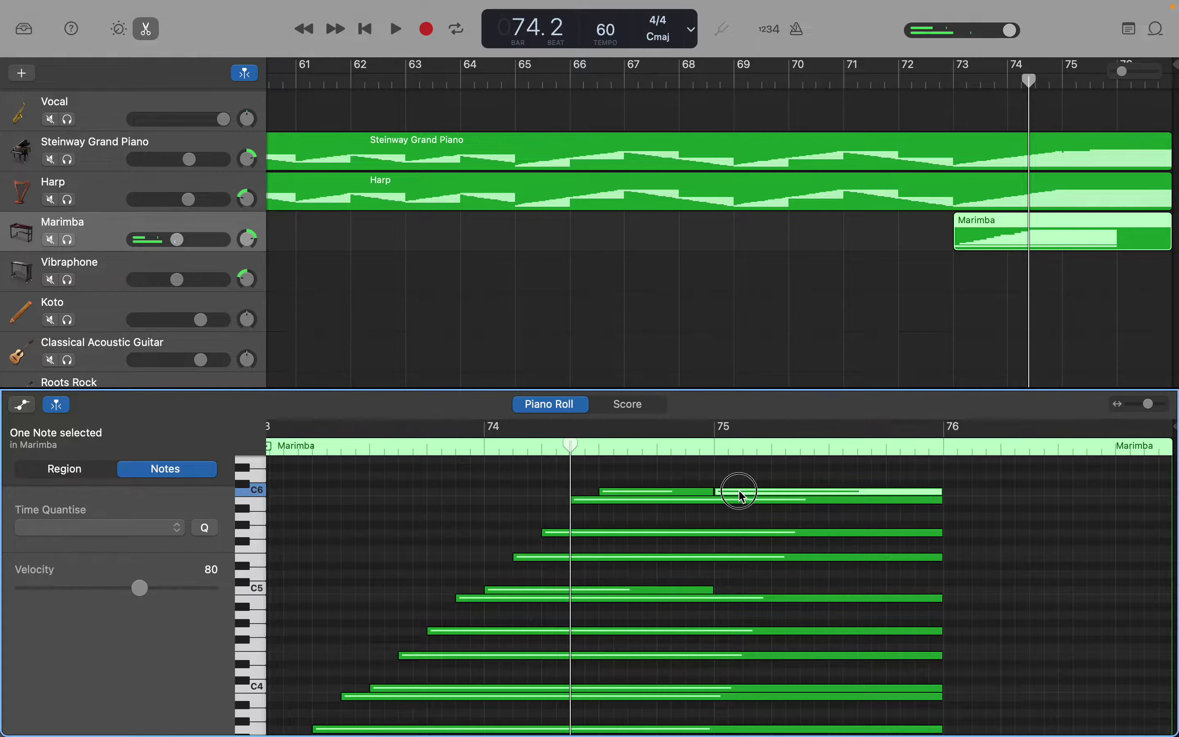
pyautogui.rightClick(725, 595)
pyautogui.click(728, 596)
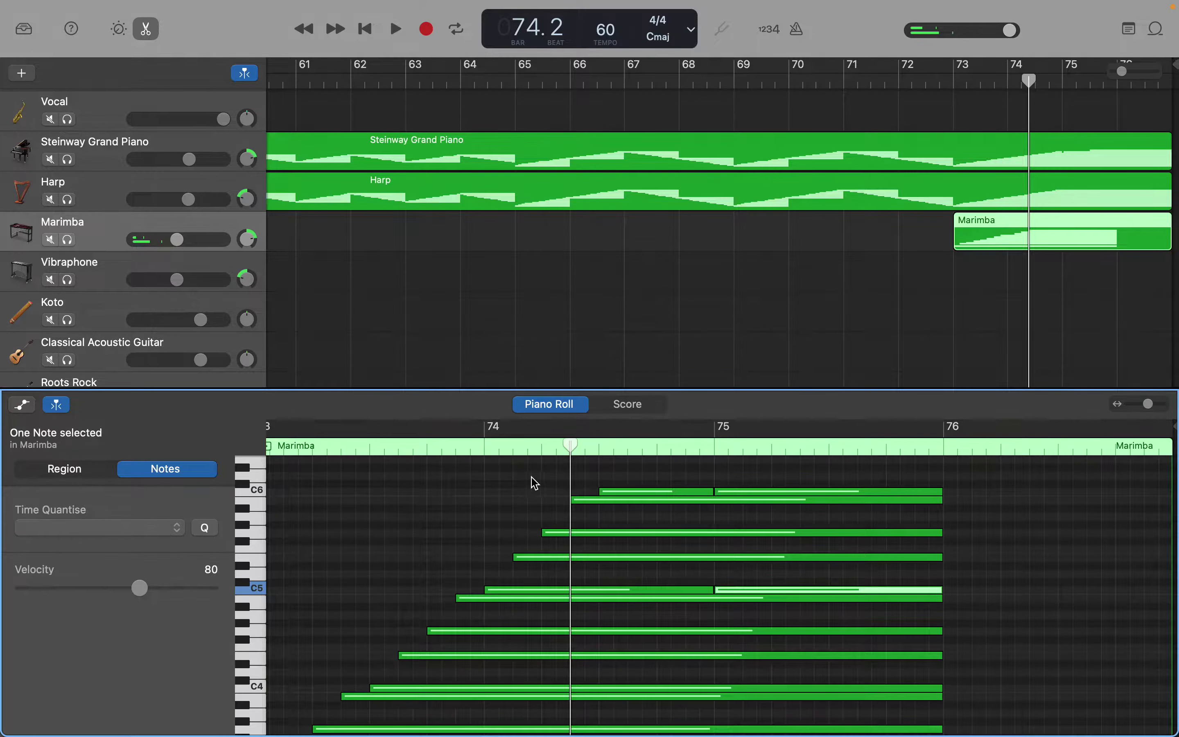
pyautogui.moveTo(536, 481); pyautogui.dragTo(559, 666)
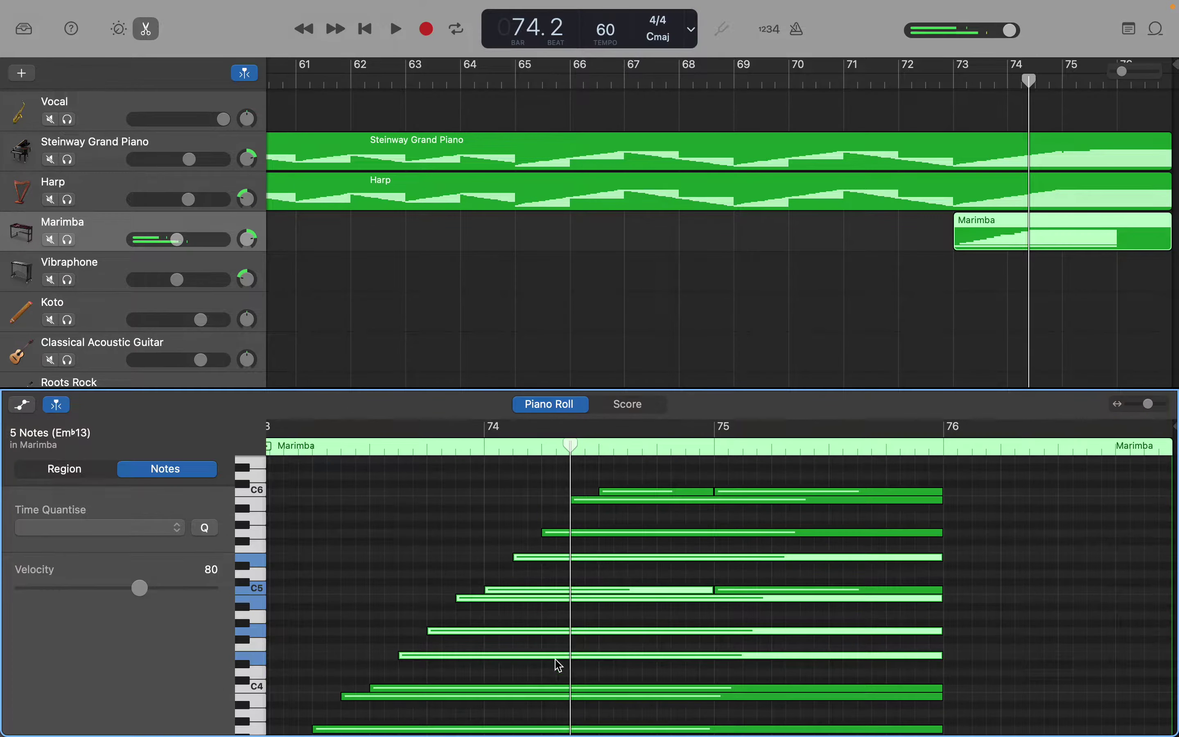
pyautogui.click(819, 467)
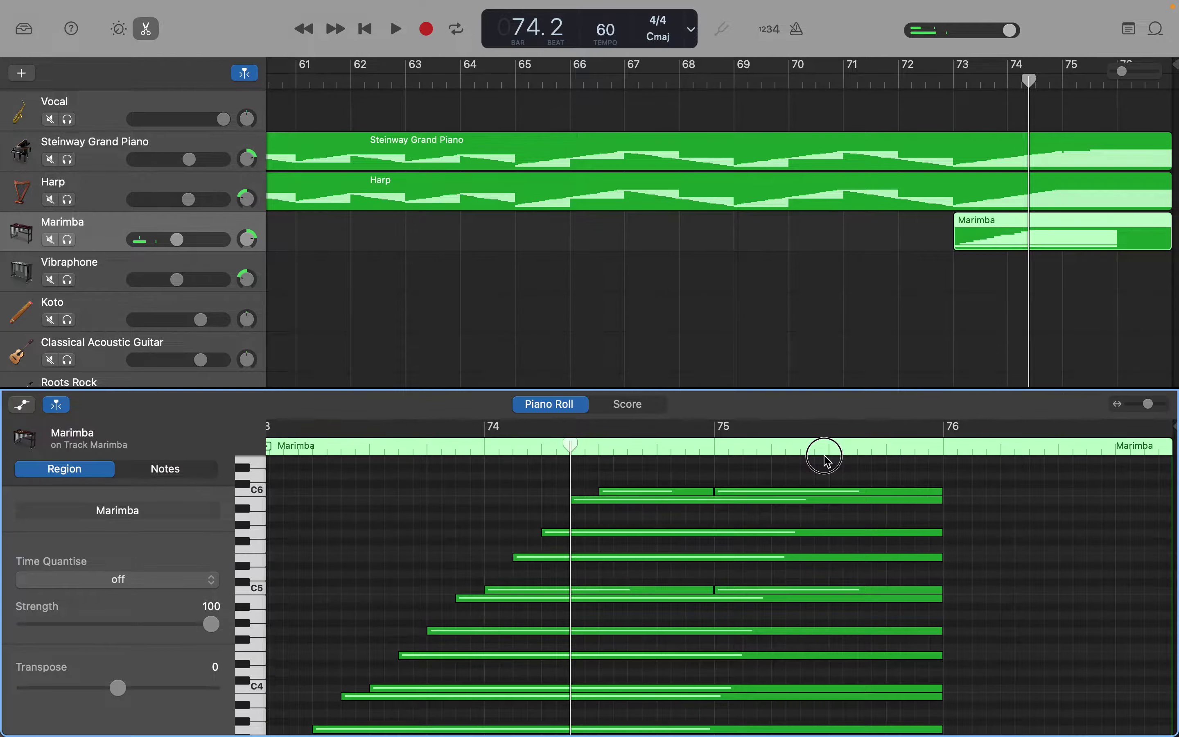
# Step: Move all the notes in the Marimba region one bar later
pyautogui.moveTo(829, 471); pyautogui.dragTo(643, 730)
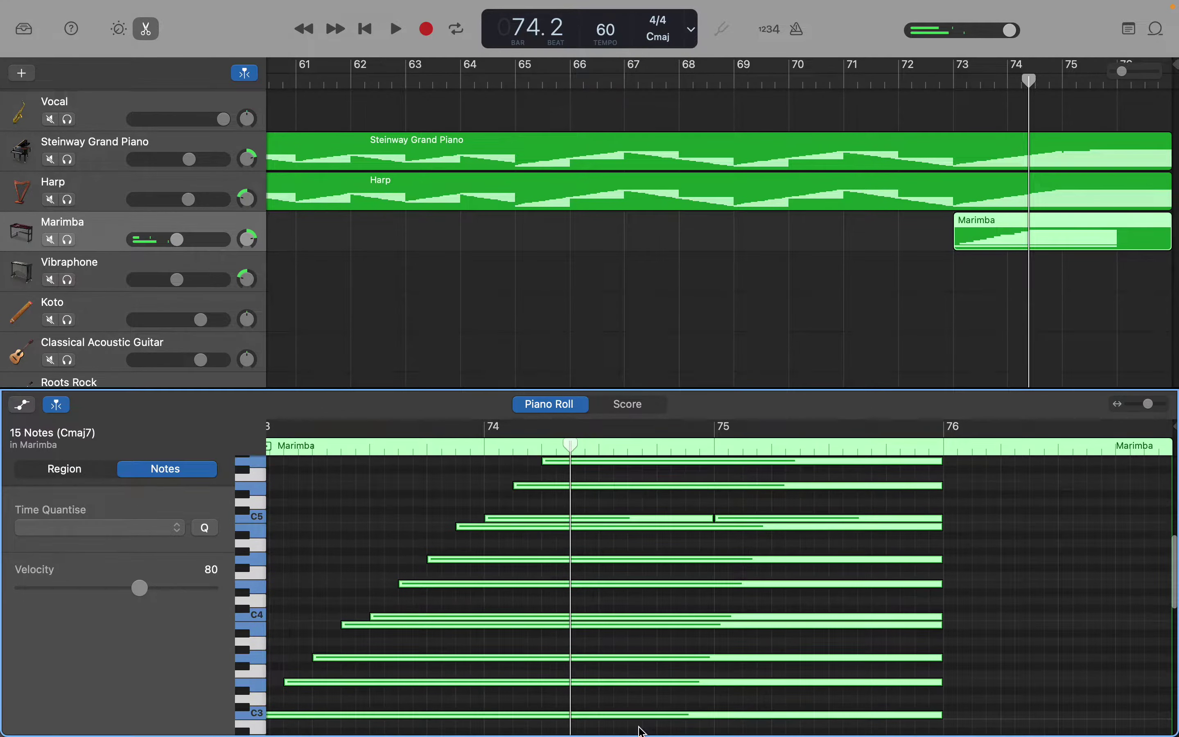
pyautogui.scroll(6, 642, 729)
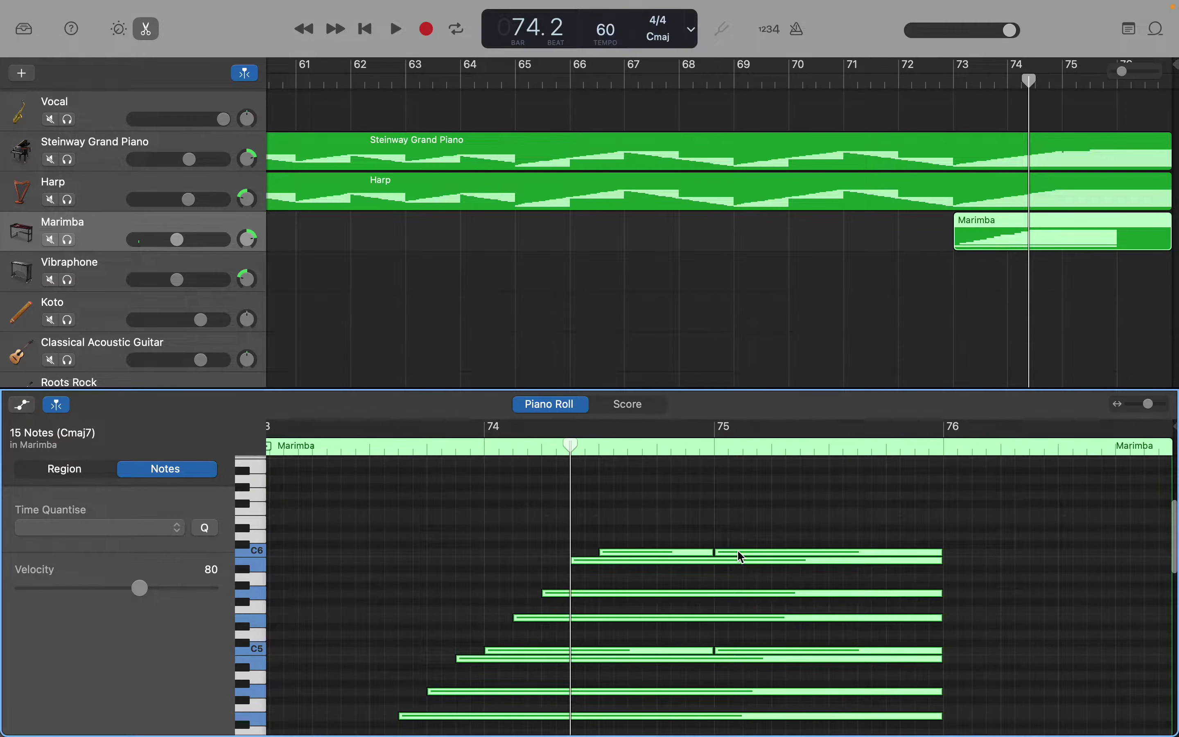
pyautogui.moveTo(739, 555); pyautogui.dragTo(966, 556)
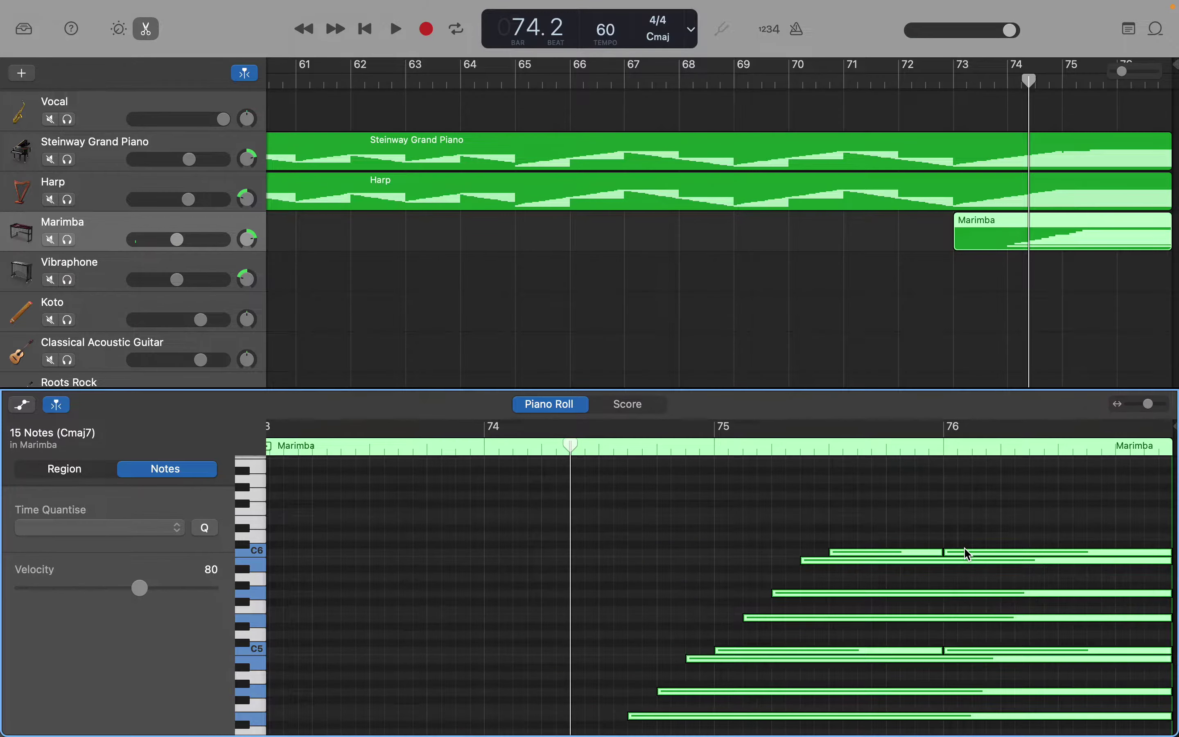
pyautogui.click(628, 540)
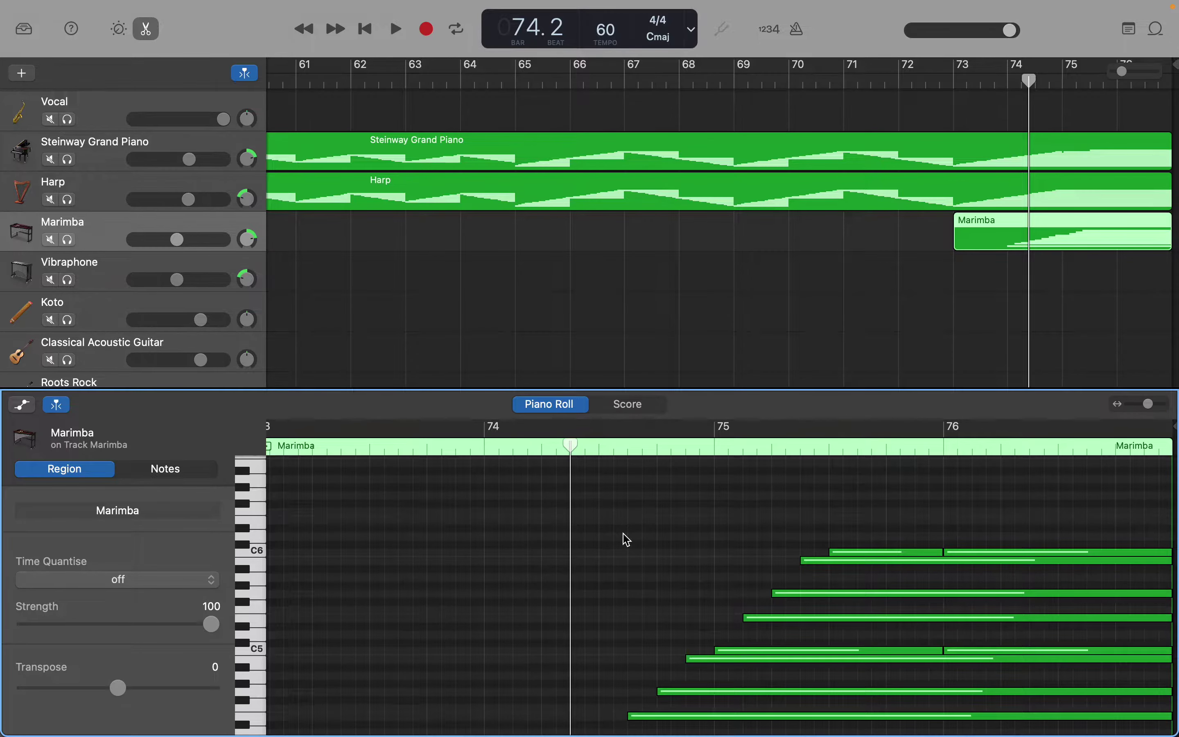
# Step: Check the shifted Marimba notes from C3 up to C6 and select all of them
pyautogui.scroll(-5, 627, 540)
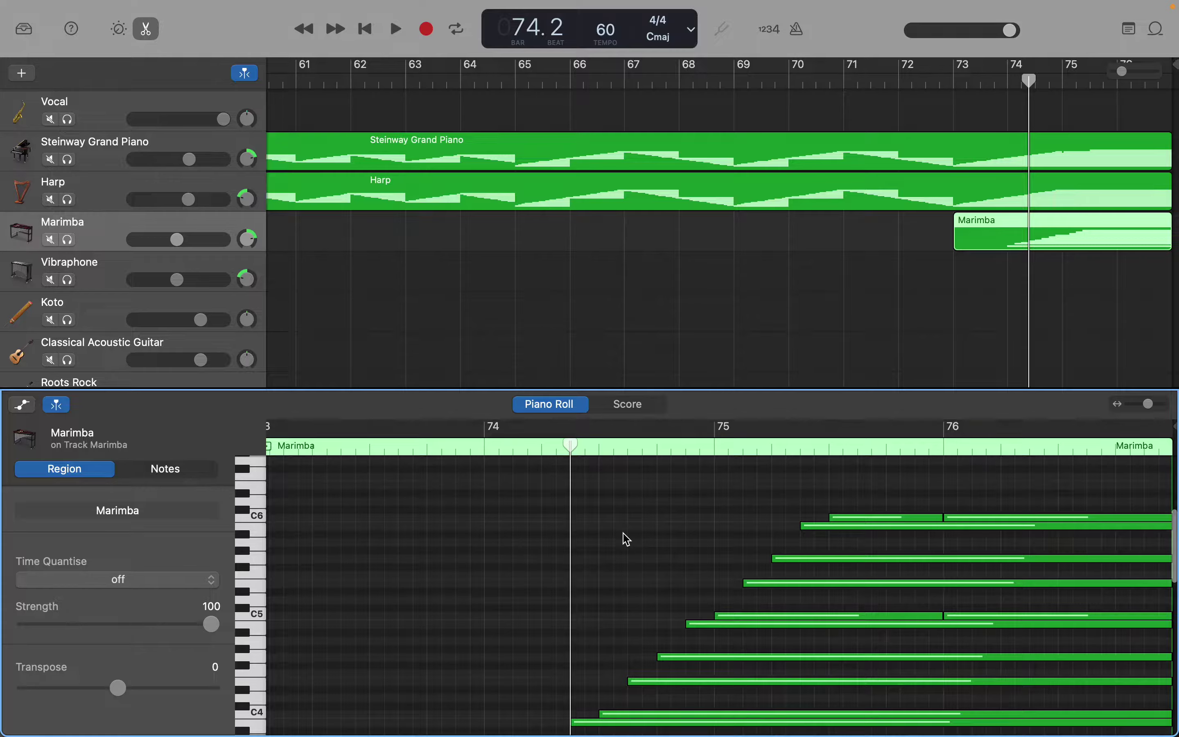
pyautogui.scroll(-7, 628, 540)
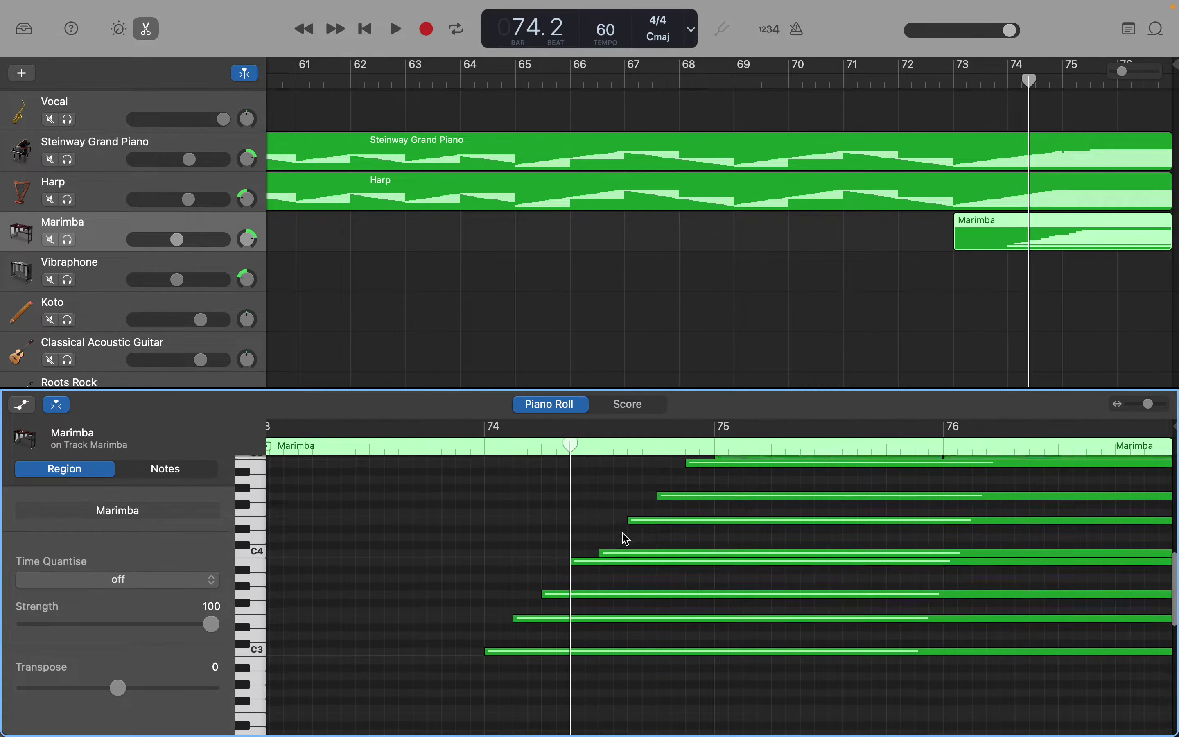
pyautogui.scroll(2, 627, 540)
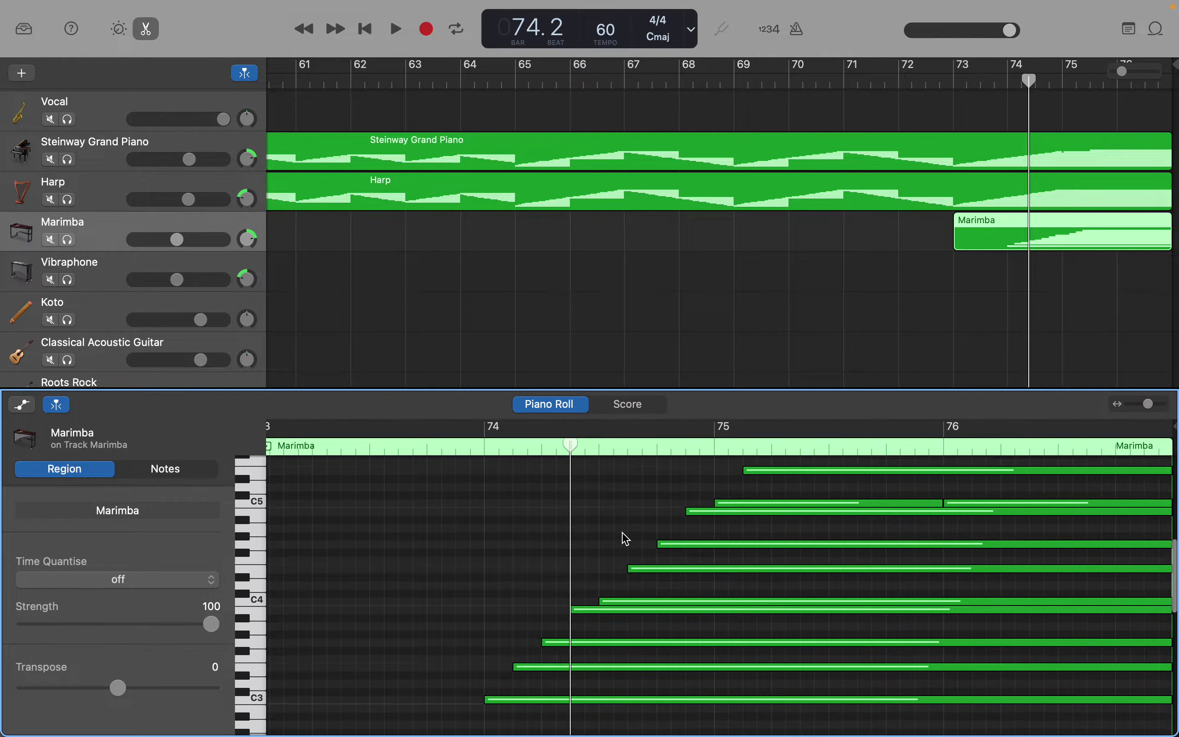
pyautogui.scroll(-2, 627, 540)
pyautogui.scroll(8, 628, 540)
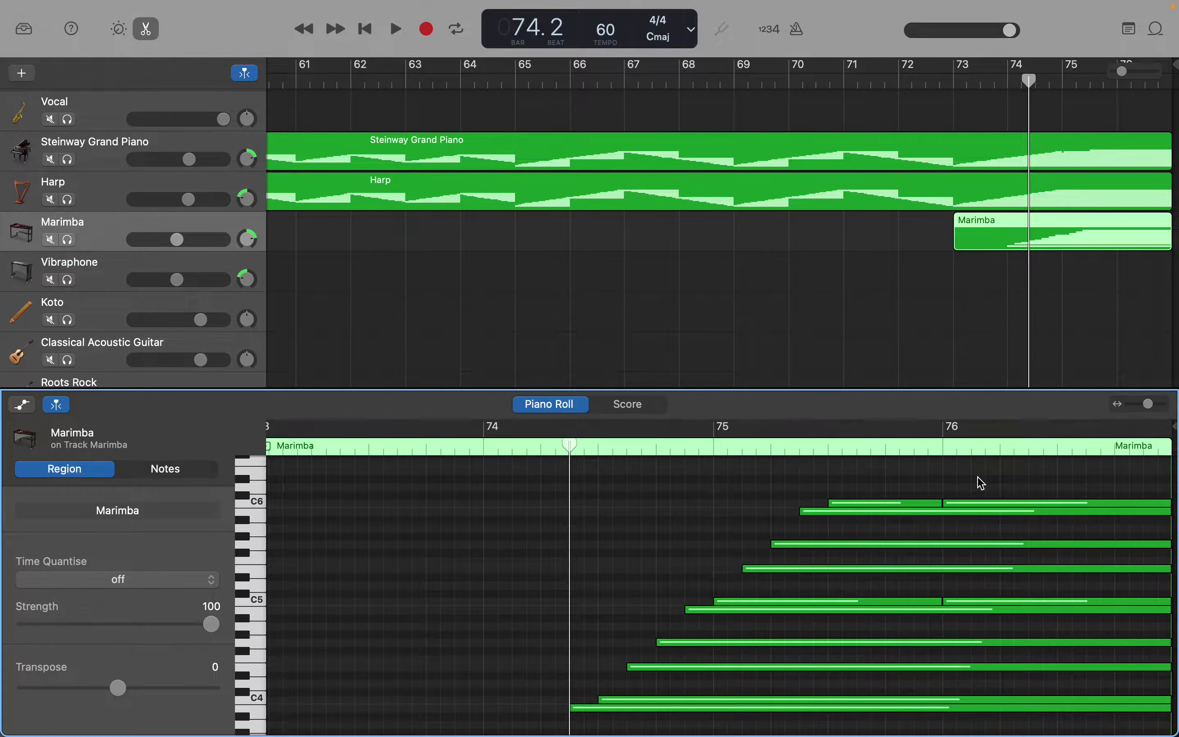
pyautogui.moveTo(979, 480); pyautogui.dragTo(869, 730)
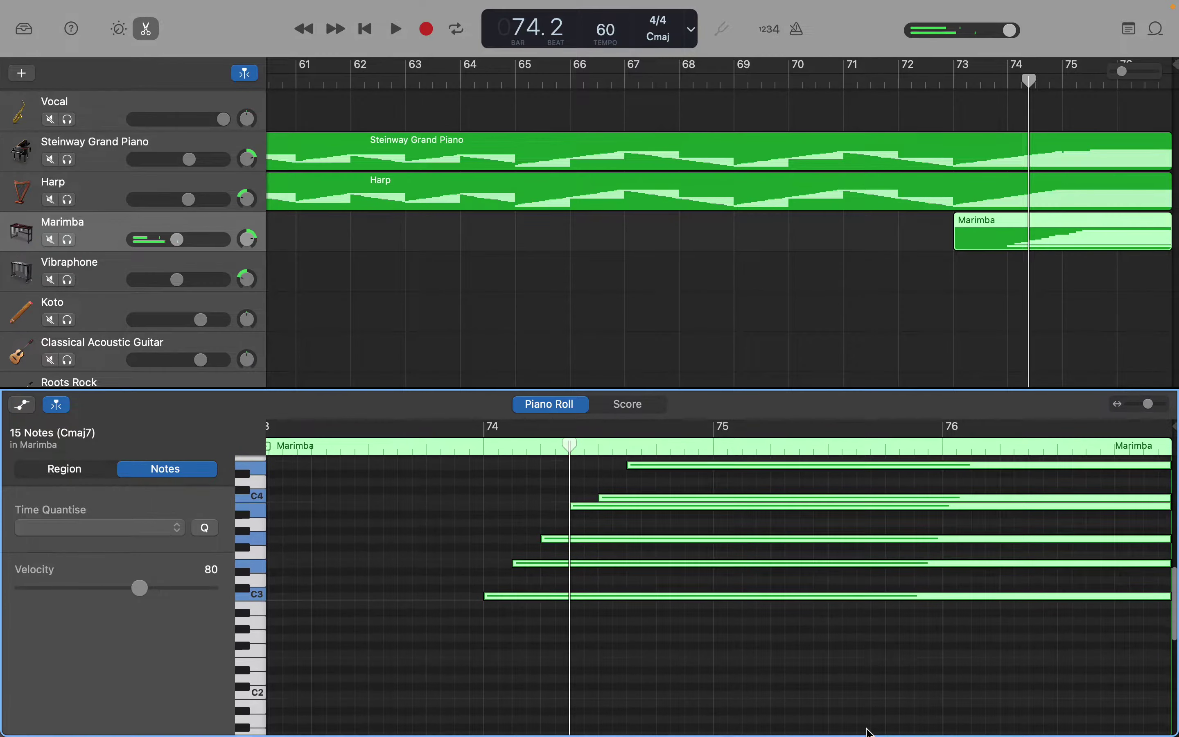
pyautogui.scroll(10, 869, 731)
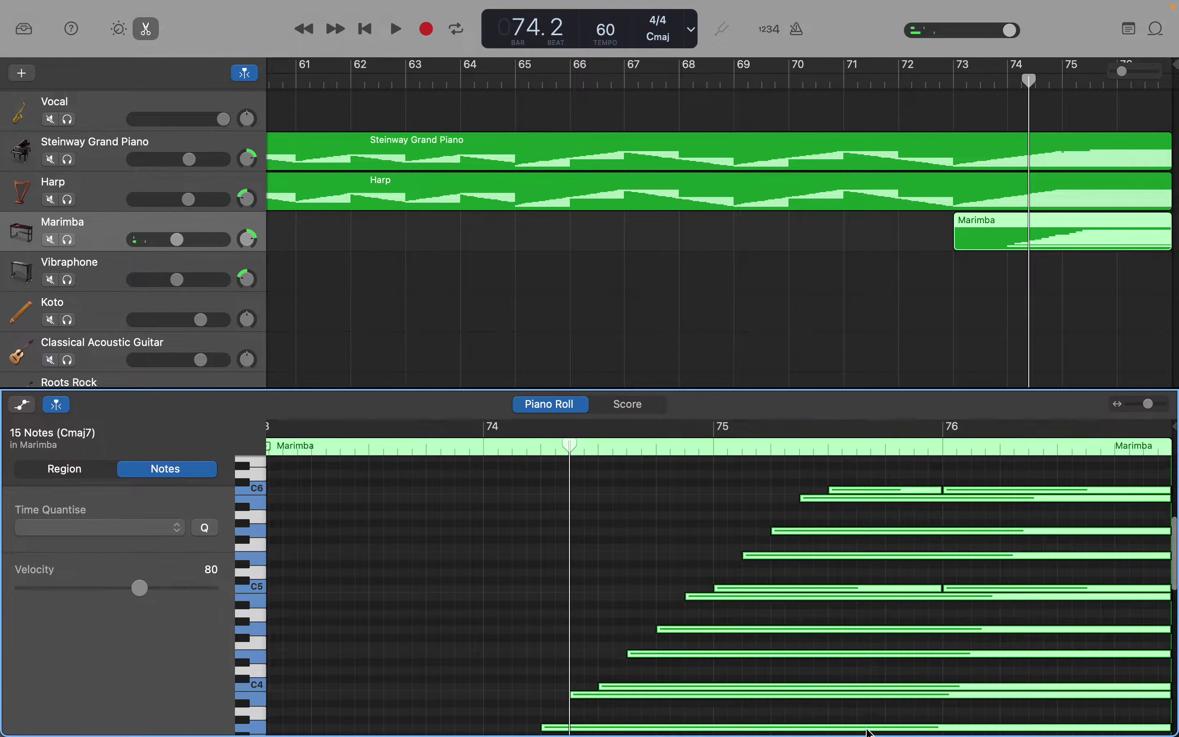
pyautogui.scroll(1, 869, 731)
pyautogui.moveTo(869, 732)
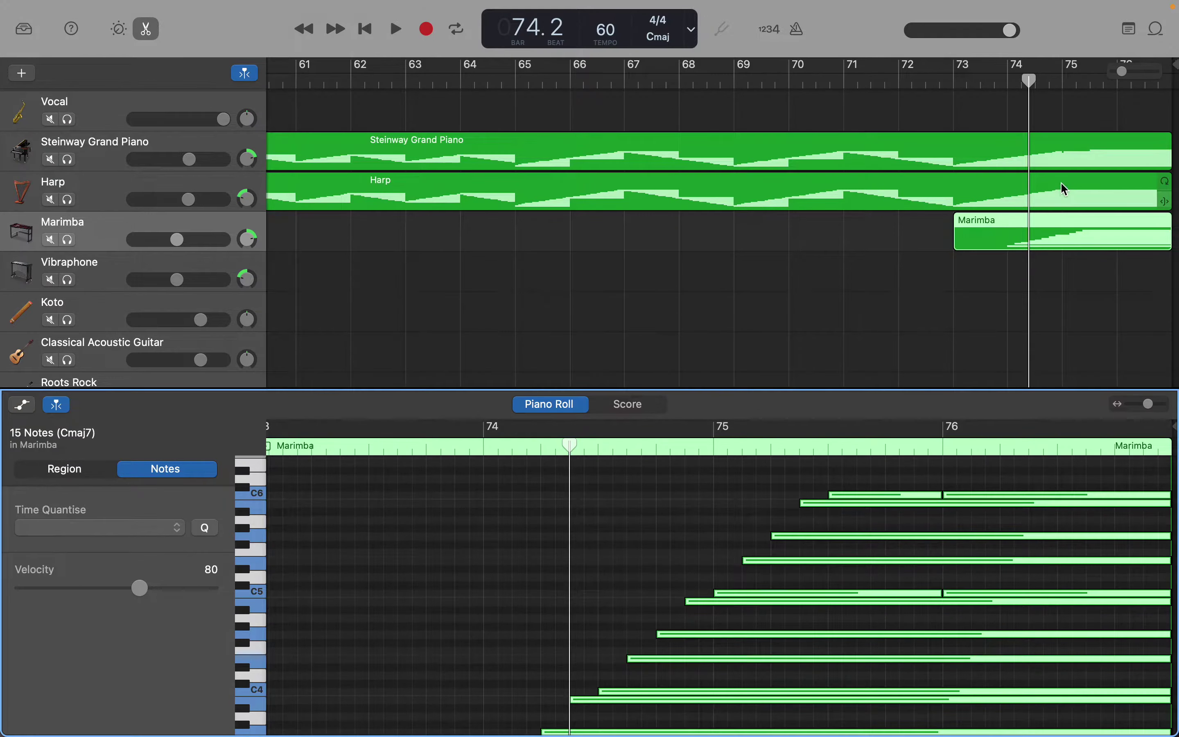
# Step: Examine the Steinway Grand Piano notes across bars 74 to 76, including the highest octaves
pyautogui.click(1063, 150)
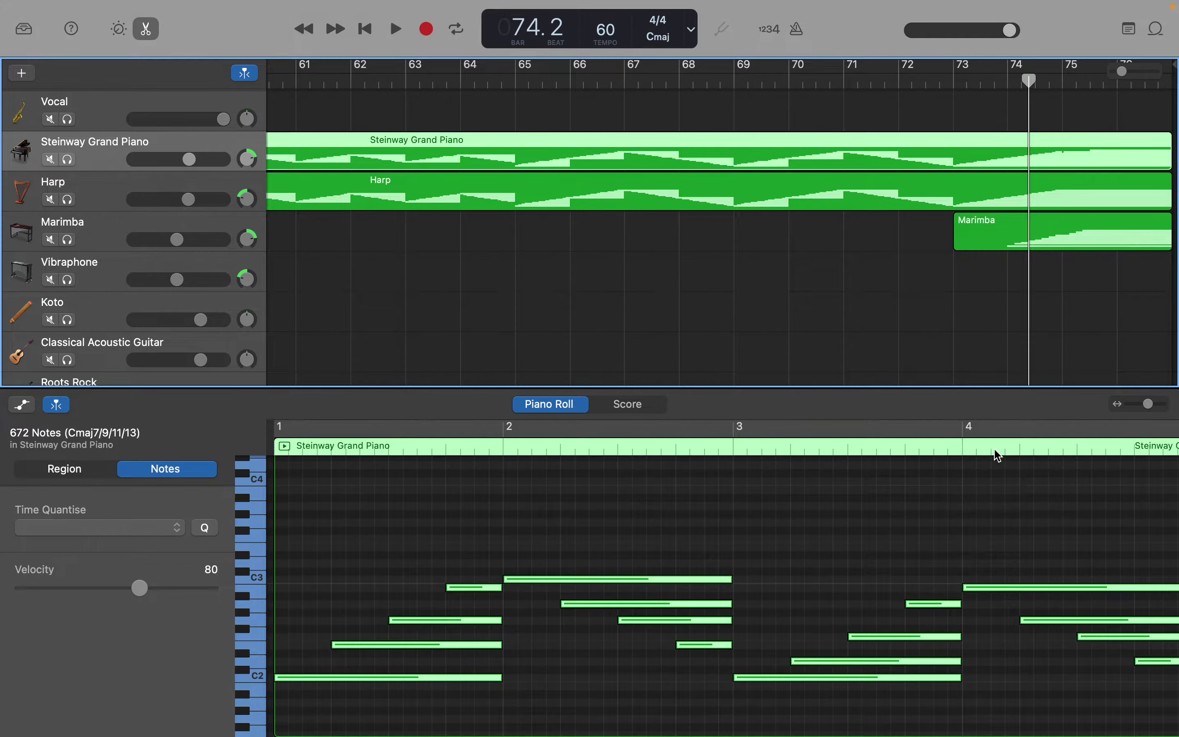
pyautogui.hscroll(15, 961, 527)
pyautogui.hscroll(20, 961, 527)
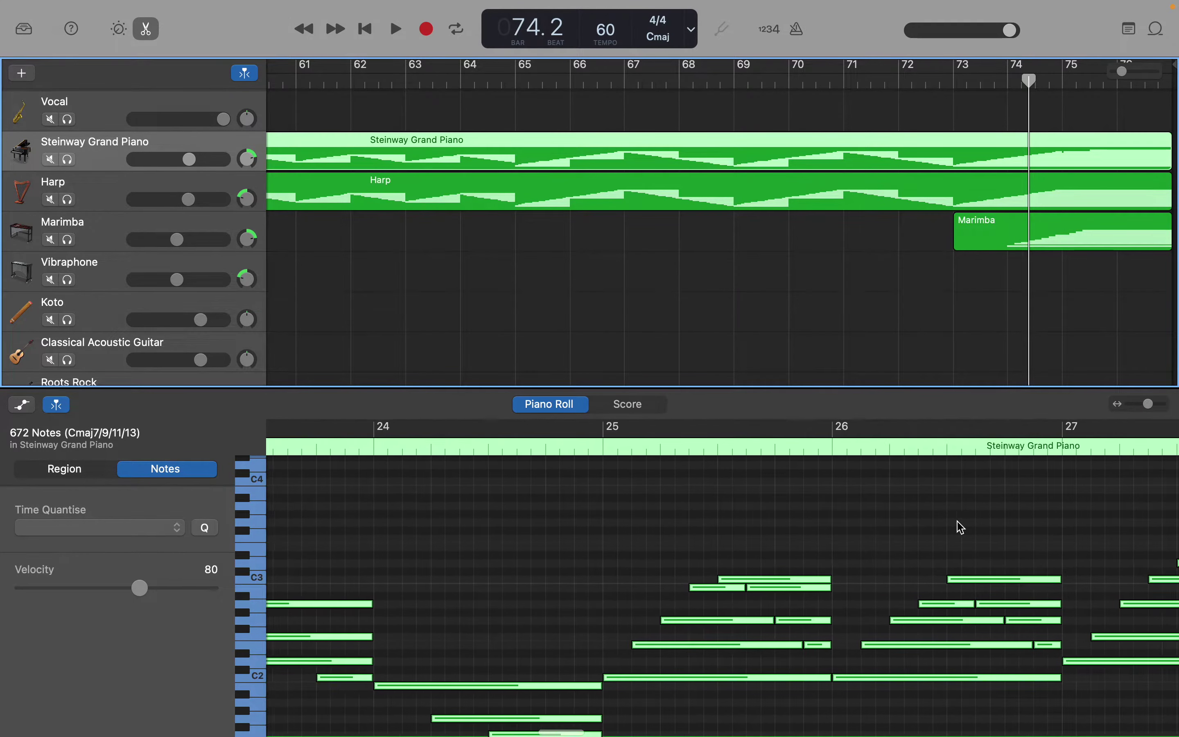
pyautogui.hscroll(20, 961, 527)
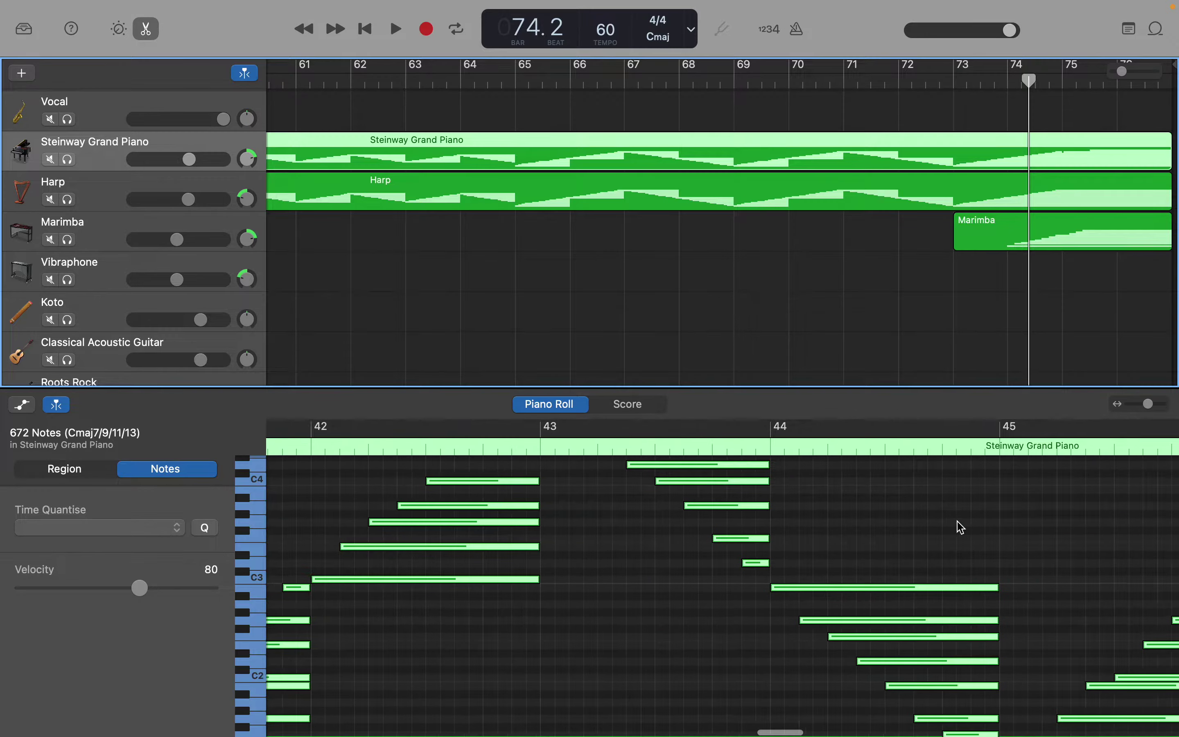
pyautogui.hscroll(6, 961, 528)
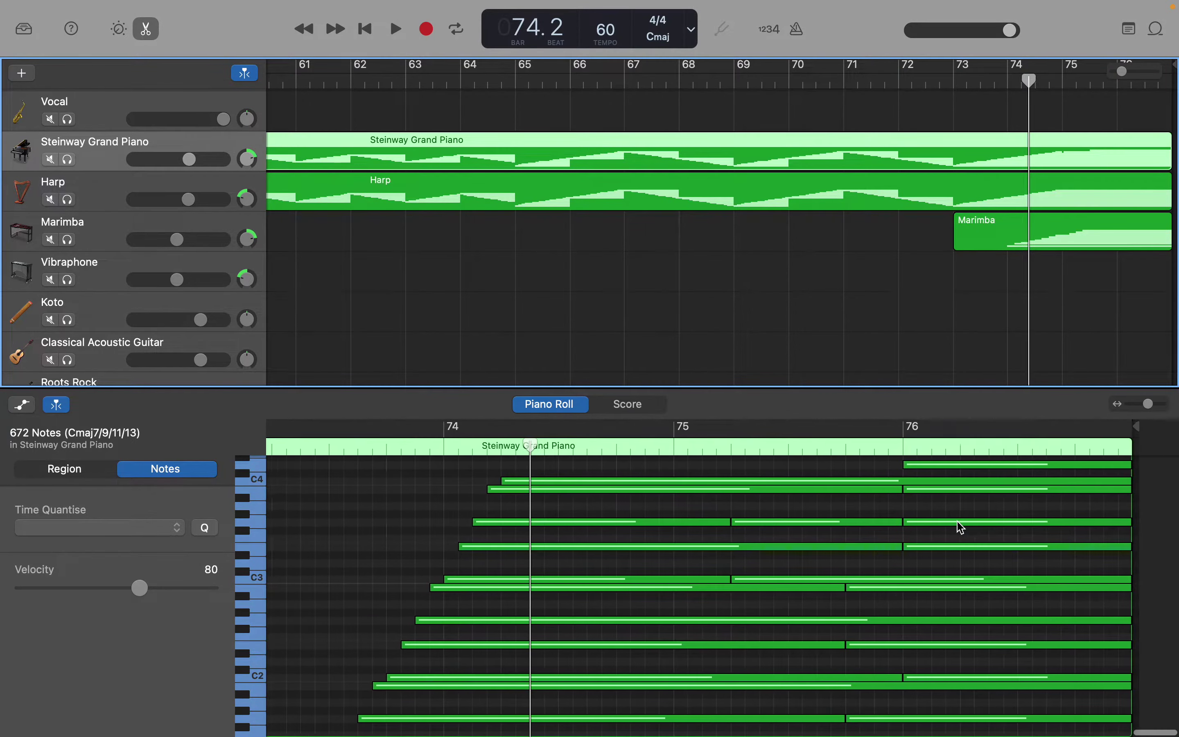
pyautogui.scroll(10, 961, 528)
pyautogui.scroll(10, 961, 527)
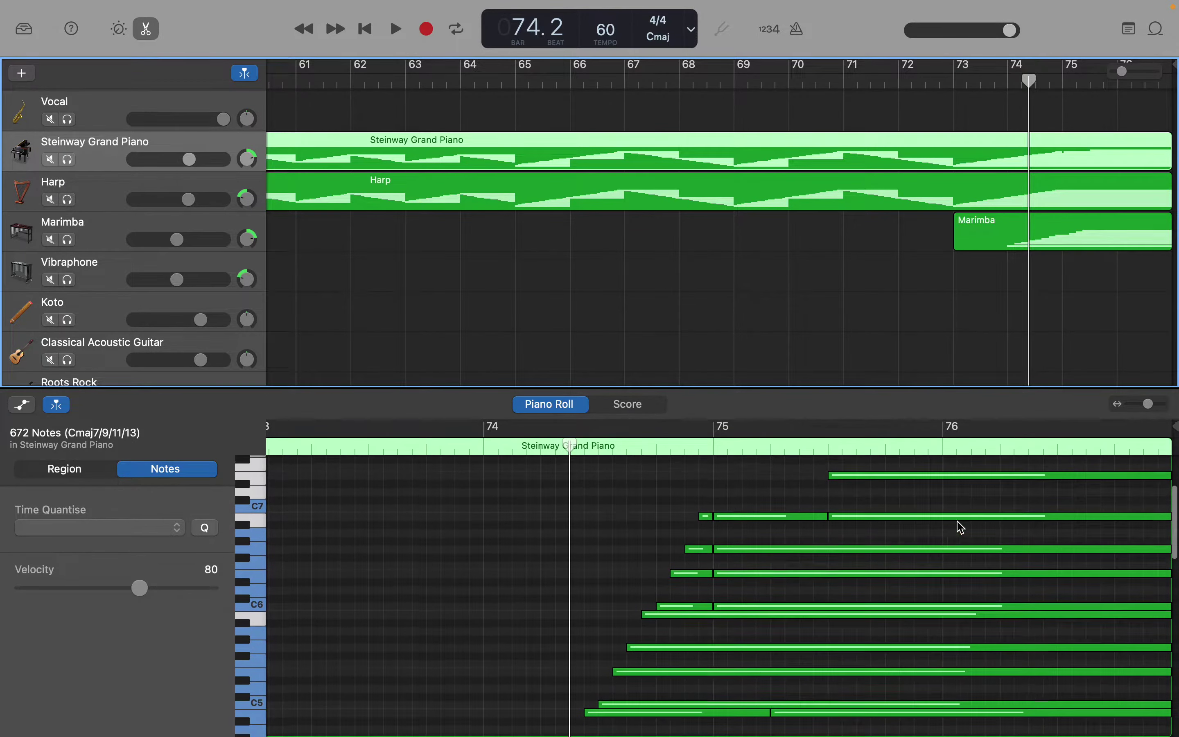
pyautogui.scroll(-2, 961, 527)
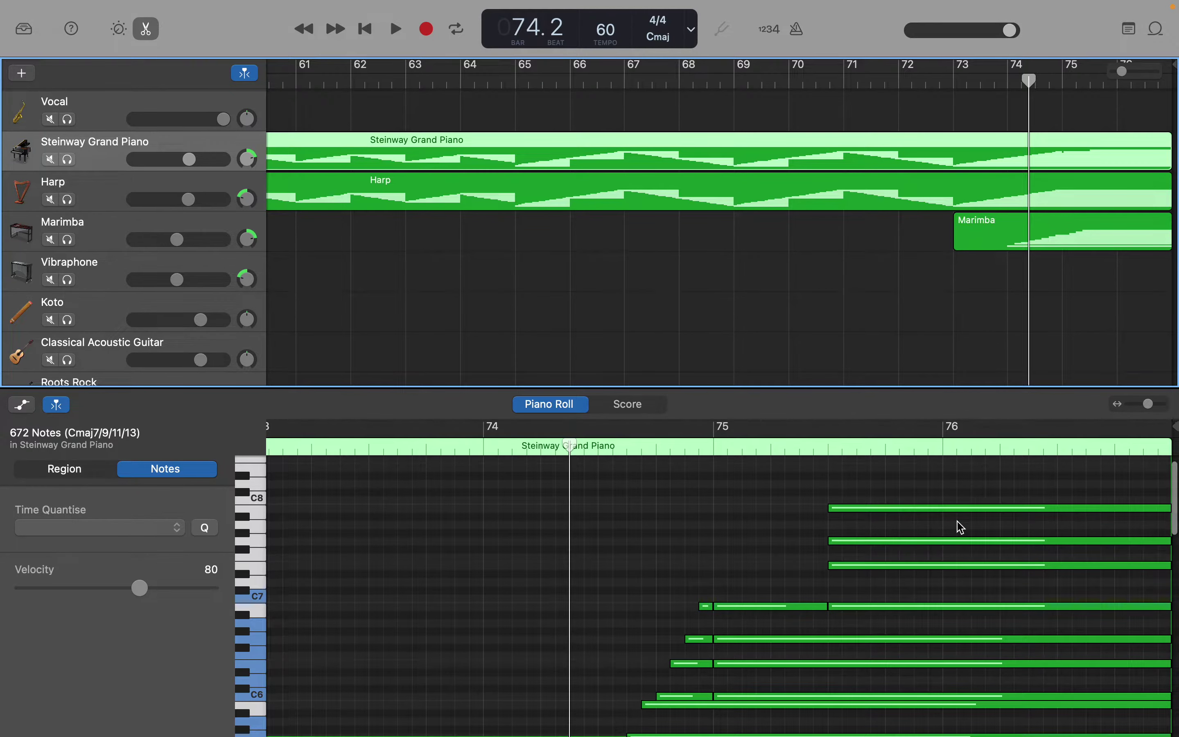
pyautogui.scroll(-10, 961, 527)
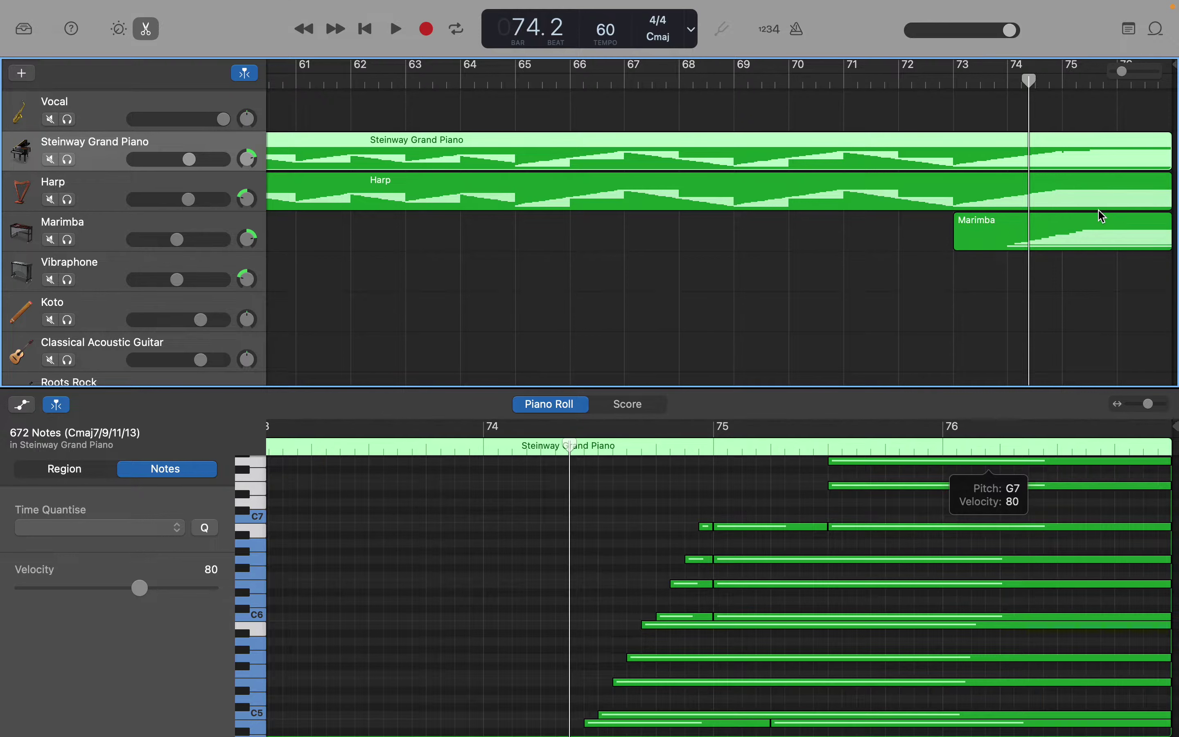
# Step: Return to the Marimba region and move all its notes half a bar earlier
pyautogui.click(1102, 222)
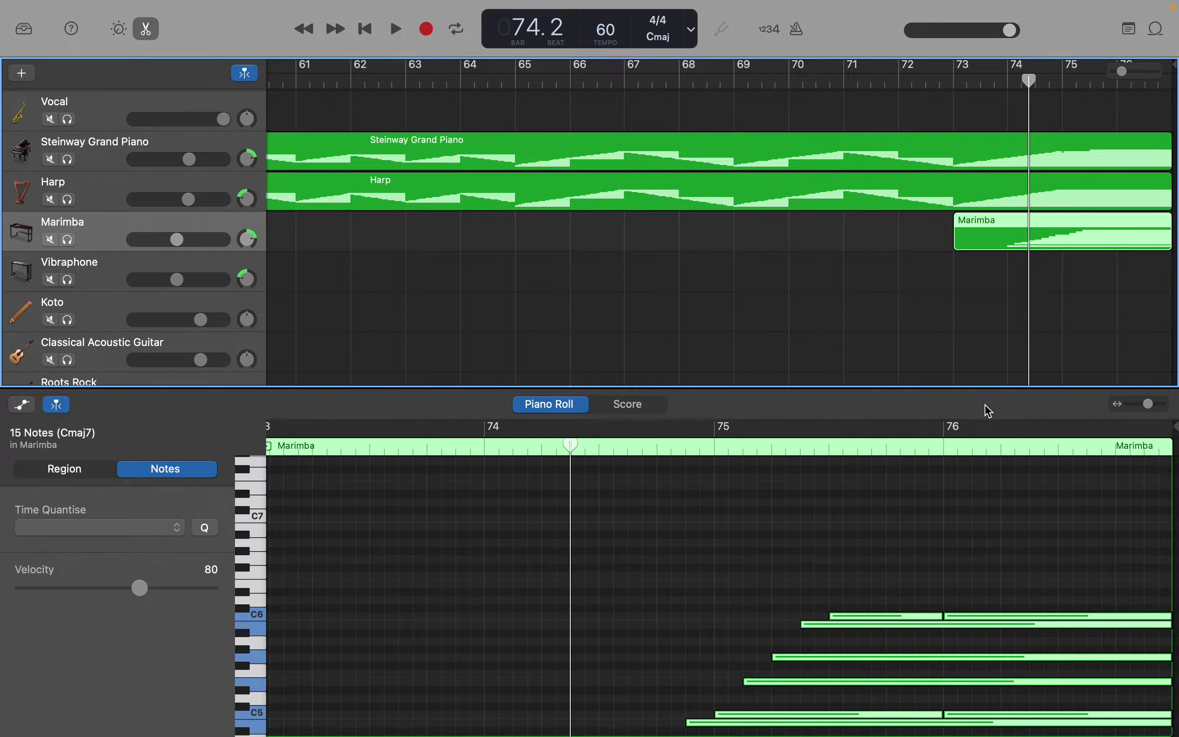
pyautogui.scroll(-5, 915, 480)
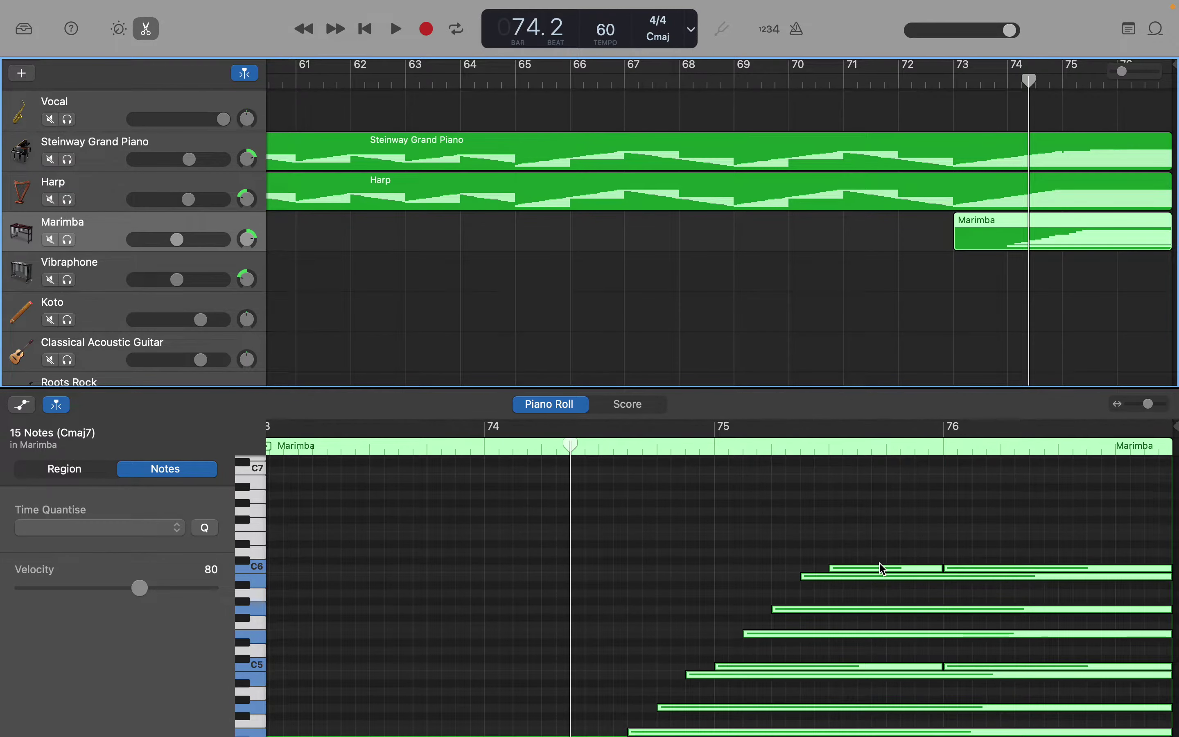
pyautogui.moveTo(881, 571); pyautogui.dragTo(762, 576)
pyautogui.click(779, 511)
pyautogui.hscroll(-3, 806, 538)
pyautogui.scroll(-2, 807, 538)
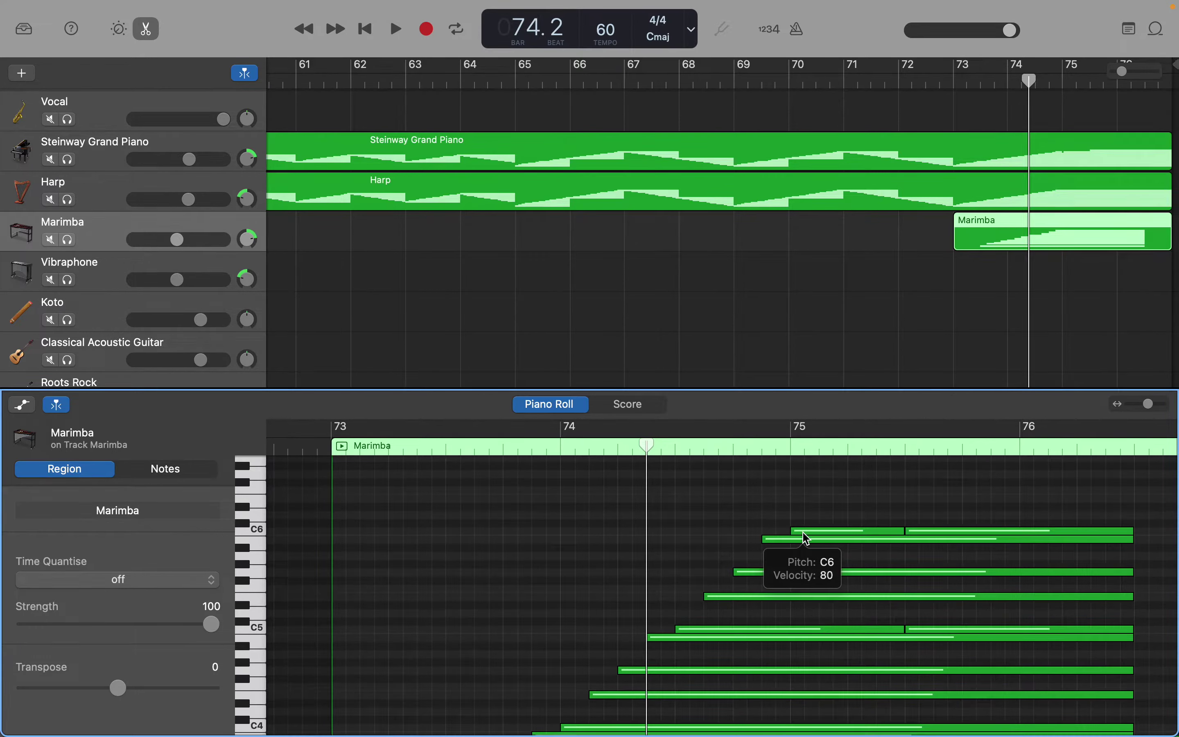
# Step: Move the second C6 and C5 Marimba notes to start at bar 76, and lengthen the first C5 and C6 notes to meet them
pyautogui.click(805, 534)
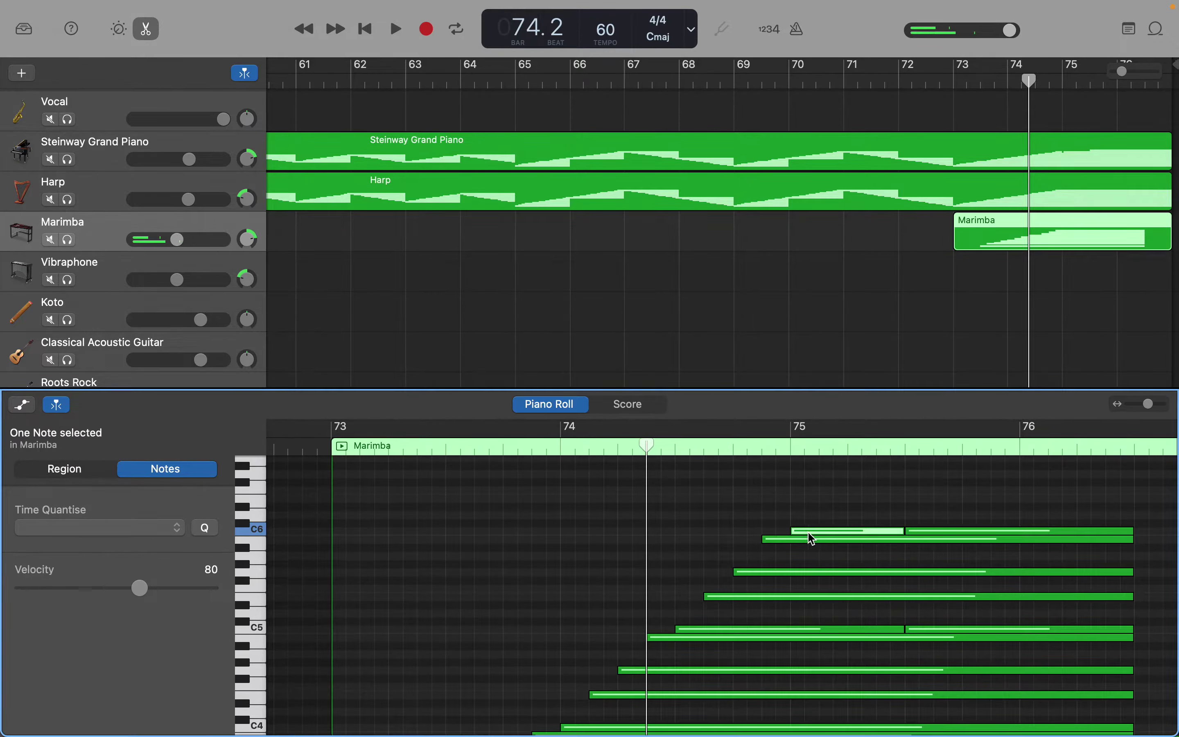
pyautogui.hscroll(3, 958, 536)
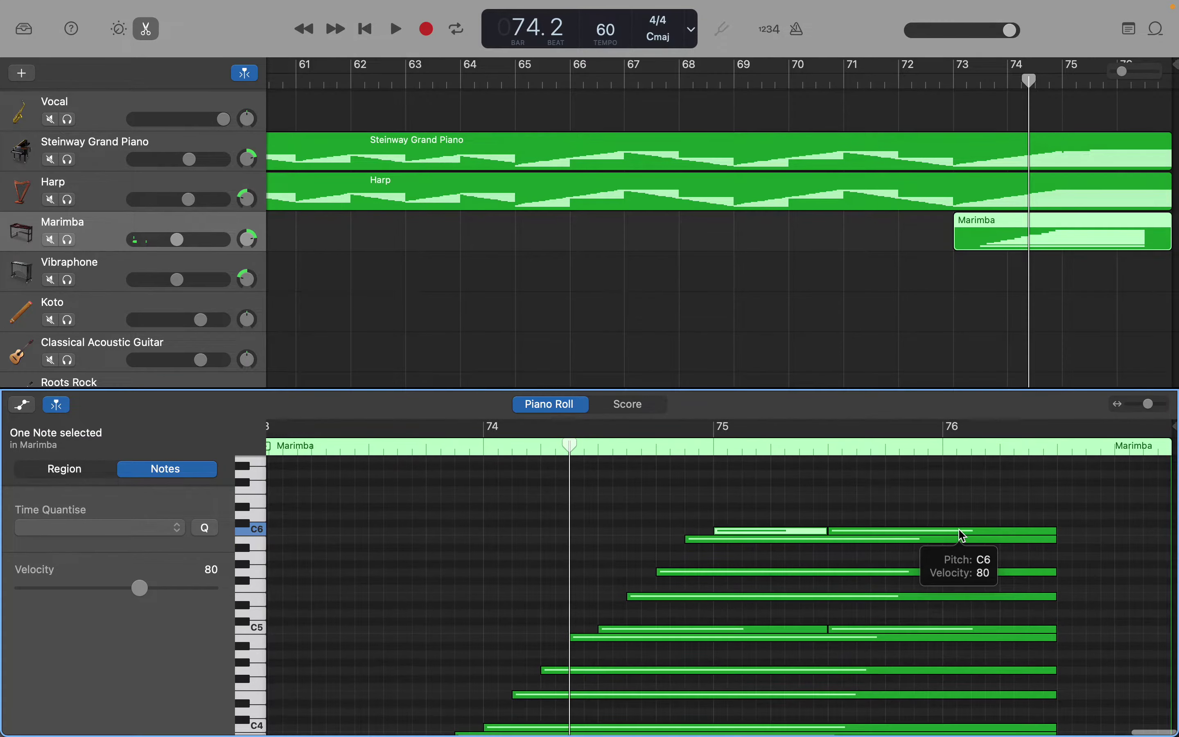
pyautogui.moveTo(964, 535); pyautogui.dragTo(1157, 528)
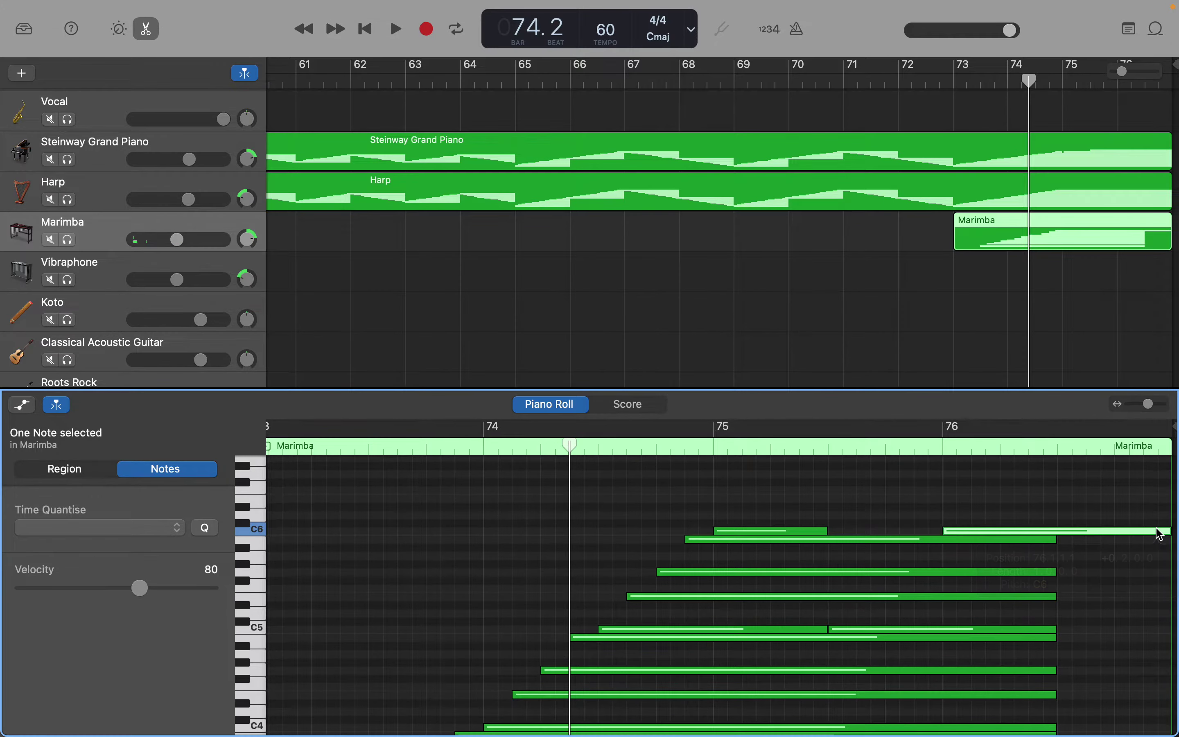
pyautogui.moveTo(1012, 631); pyautogui.dragTo(1125, 632)
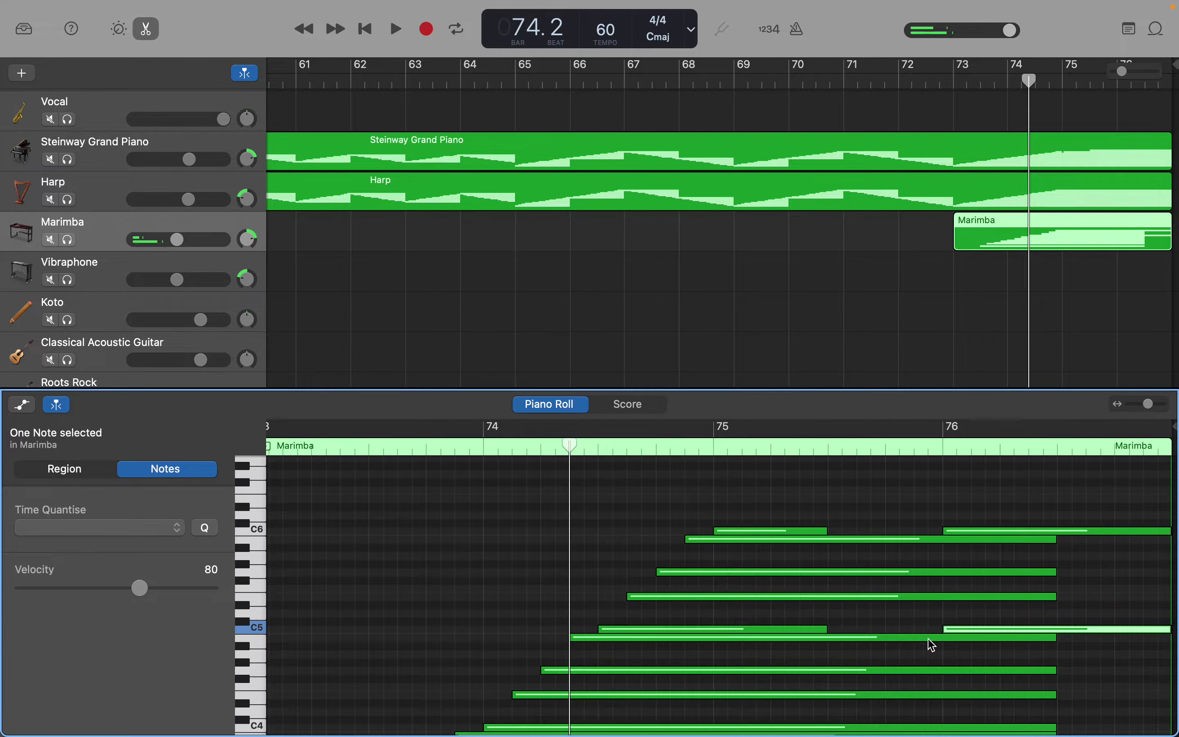
pyautogui.moveTo(827, 630); pyautogui.dragTo(941, 631)
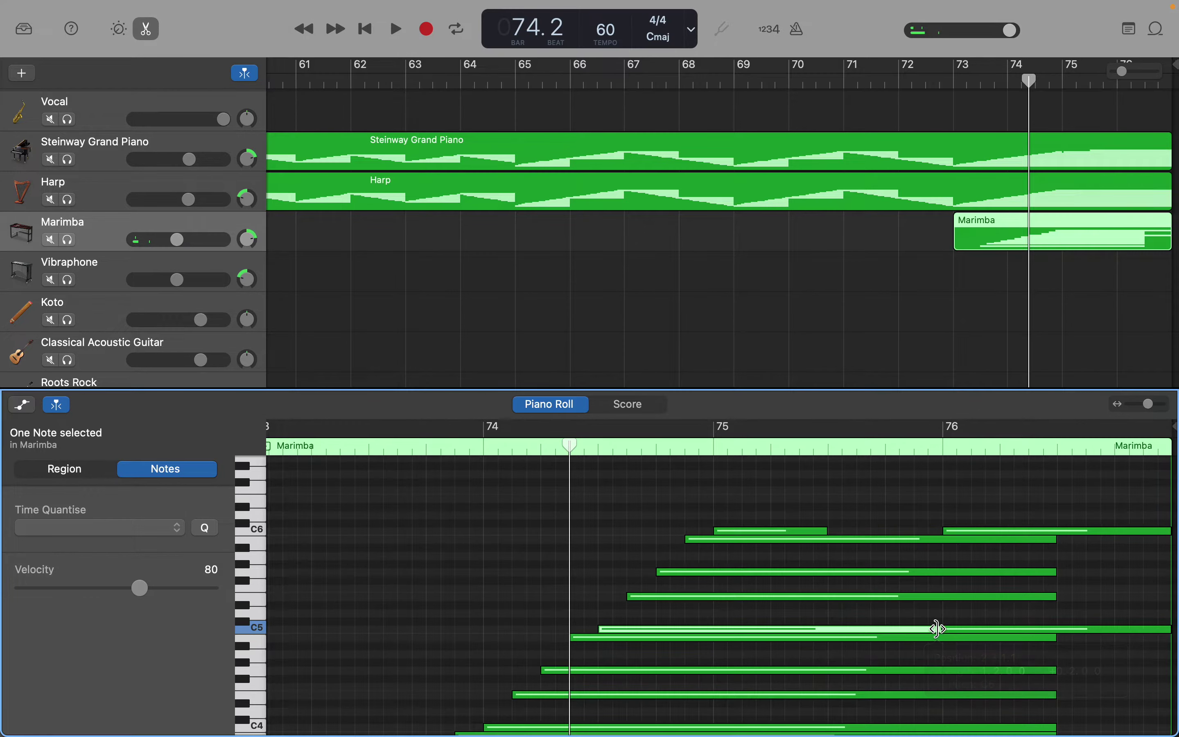
pyautogui.moveTo(825, 527); pyautogui.dragTo(938, 531)
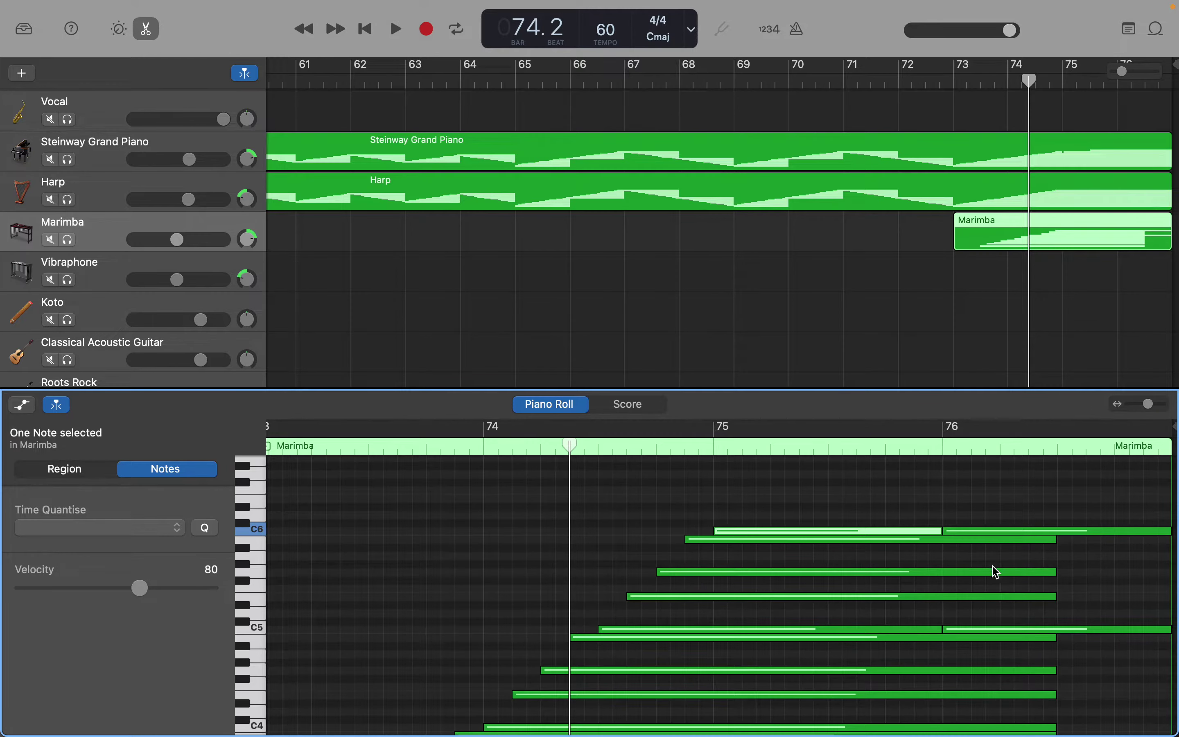
# Step: Lengthen all the other Marimba notes that stop midway through bar 76 to the end of the region
pyautogui.moveTo(1002, 609); pyautogui.dragTo(1161, 540)
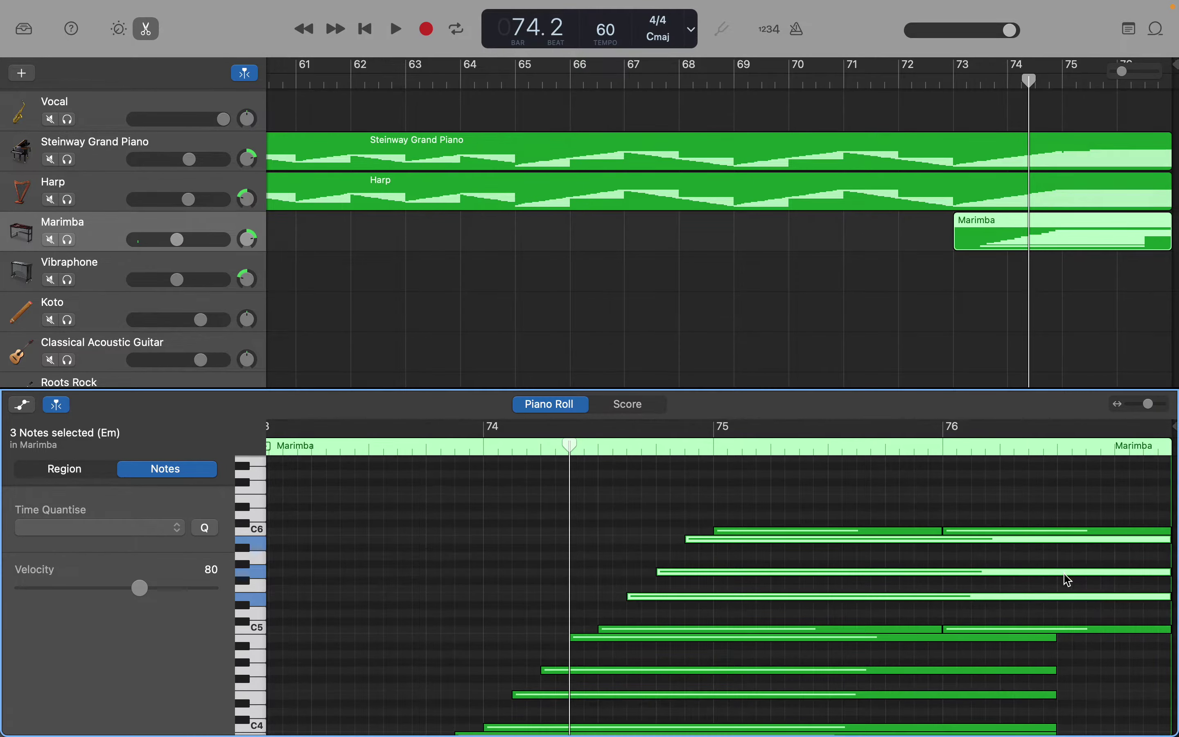
pyautogui.scroll(-6, 1077, 692)
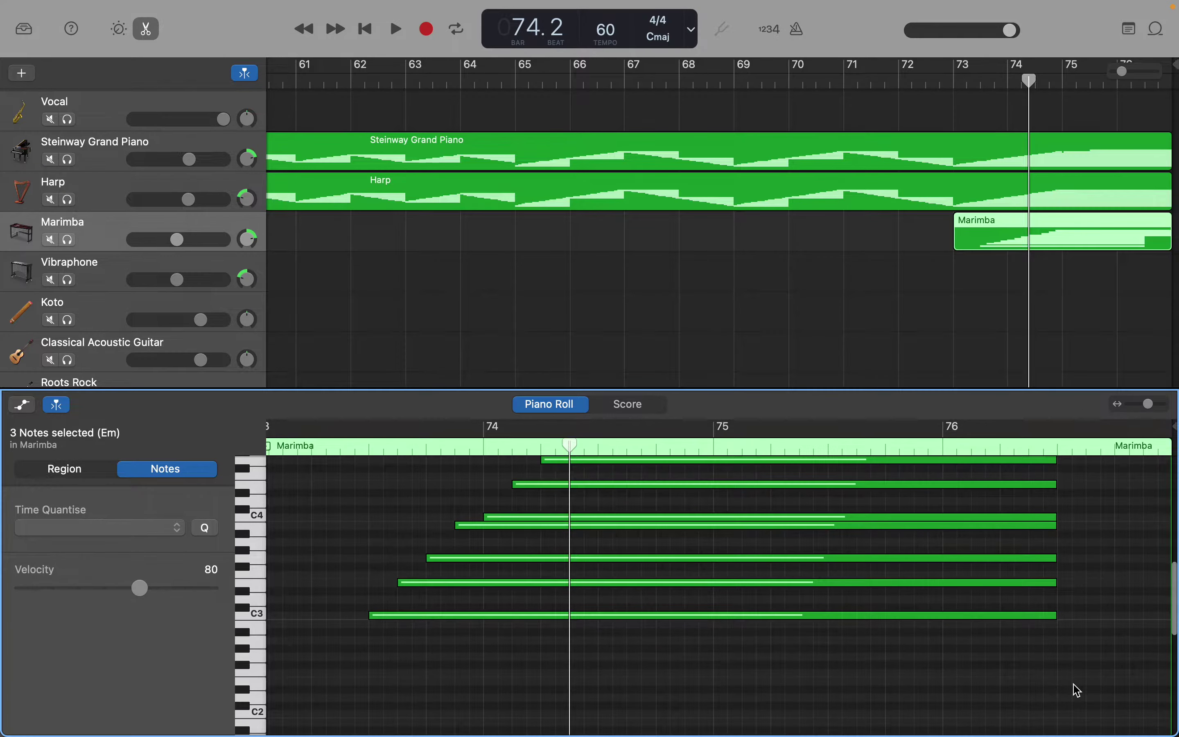
pyautogui.moveTo(1027, 679); pyautogui.dragTo(1170, 679)
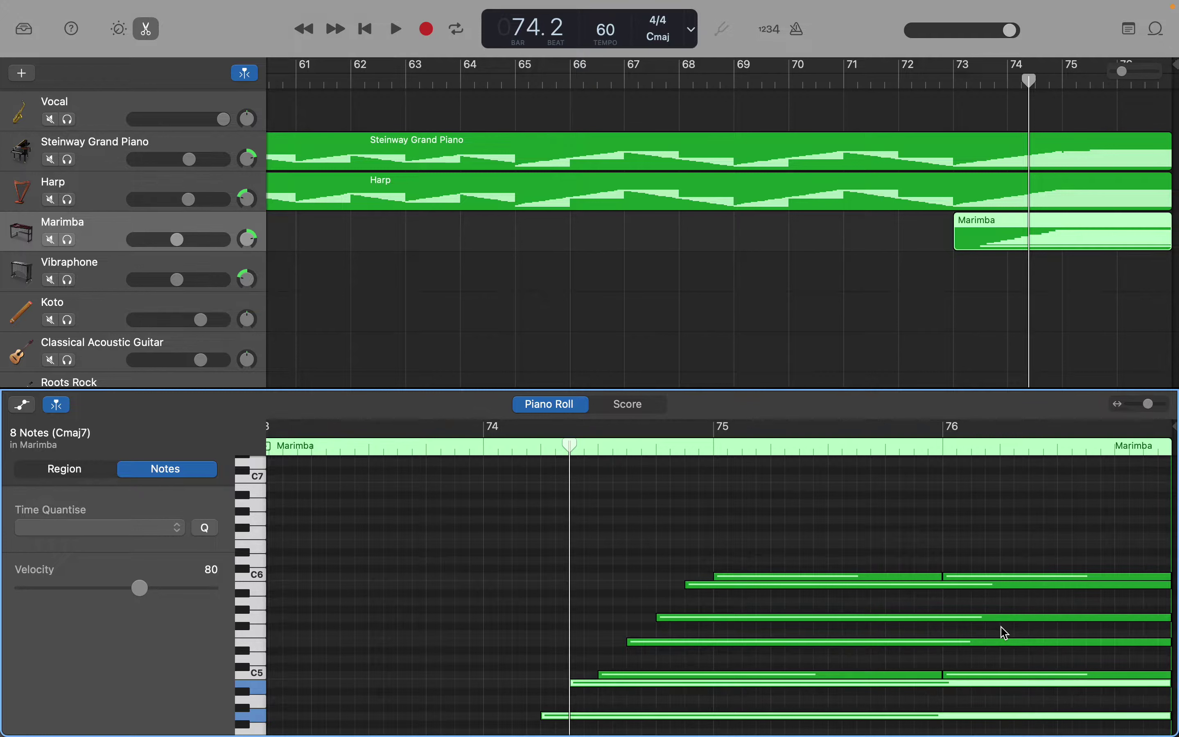
pyautogui.click(480, 607)
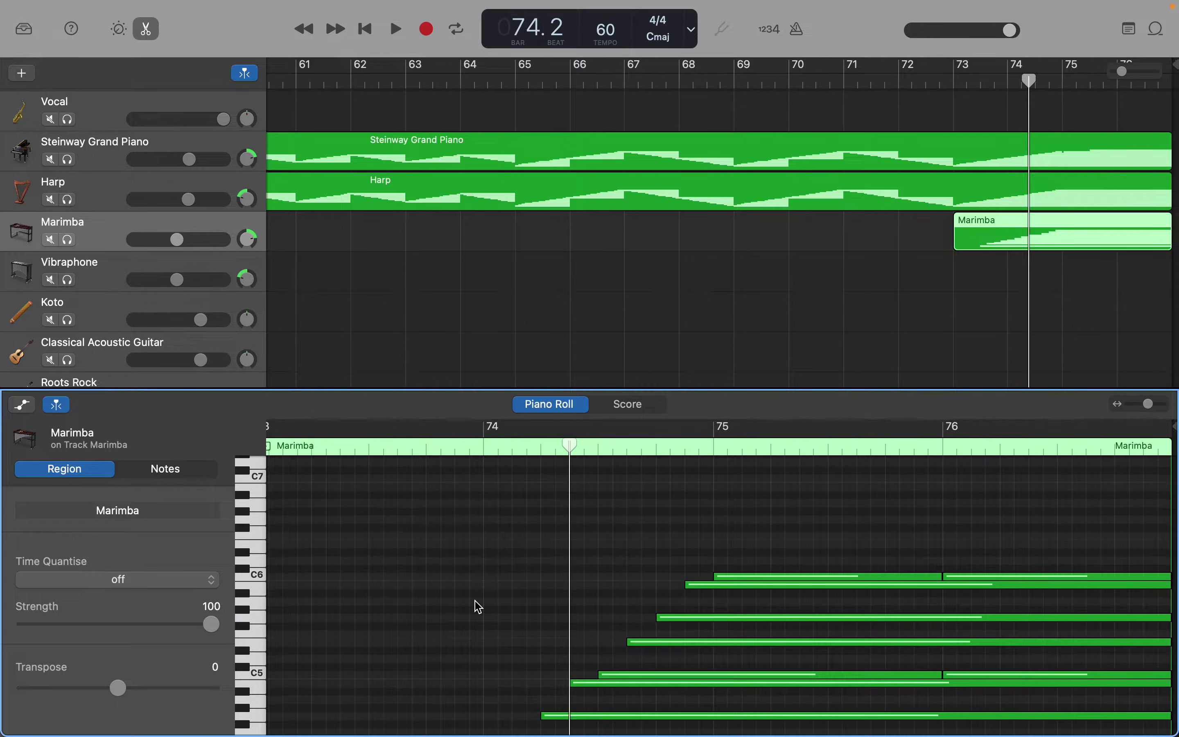
# Step: Extend the start of the Marimba region back from bar 73 to bar 1
pyautogui.scroll(-10, 479, 607)
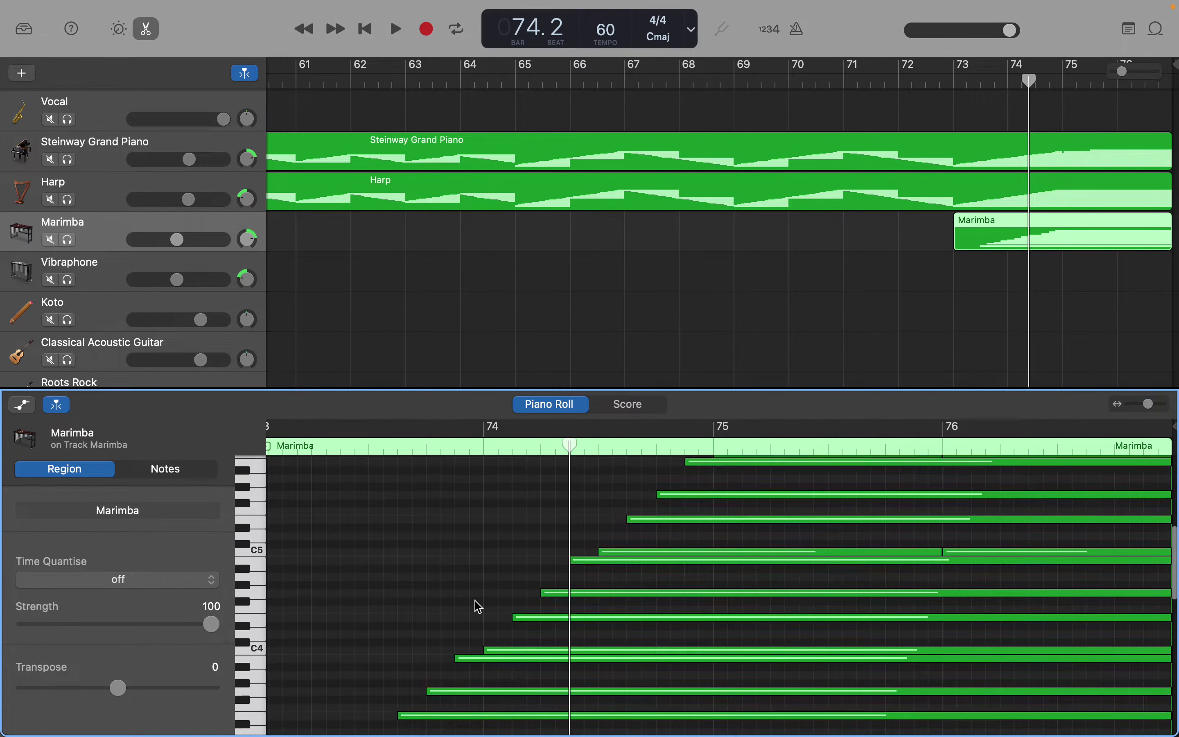
pyautogui.hscroll(-5, 479, 607)
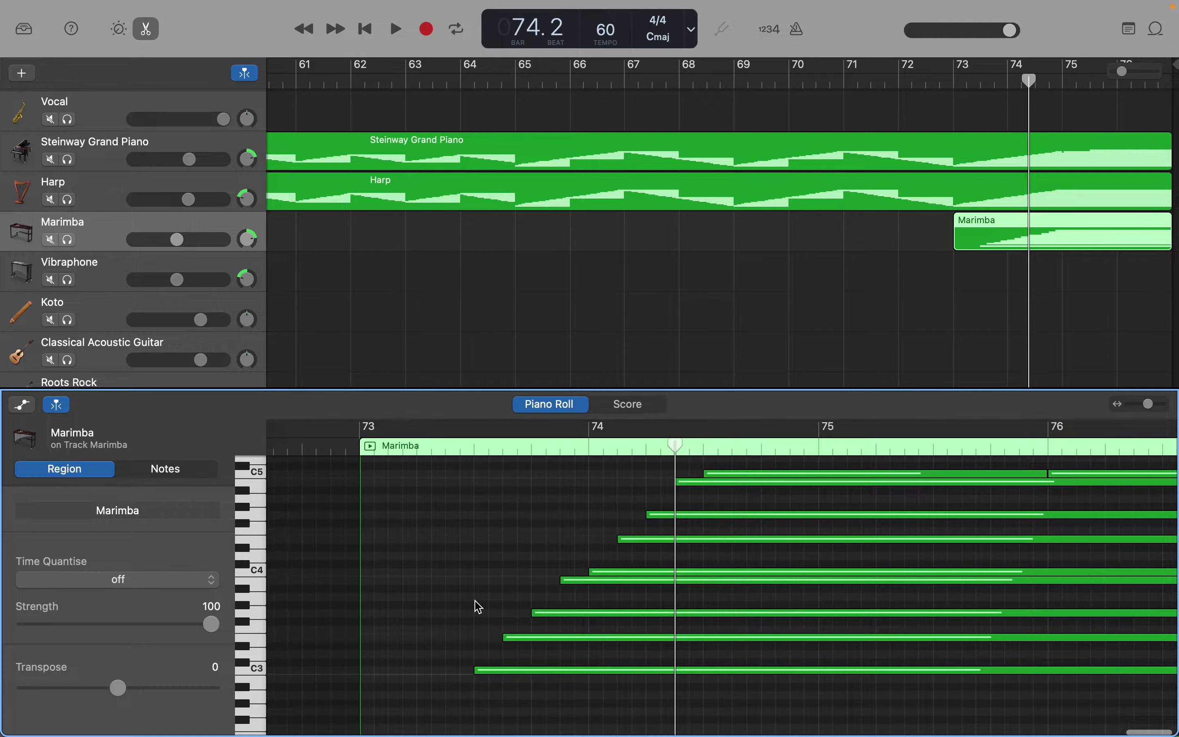
pyautogui.hscroll(-6, 479, 607)
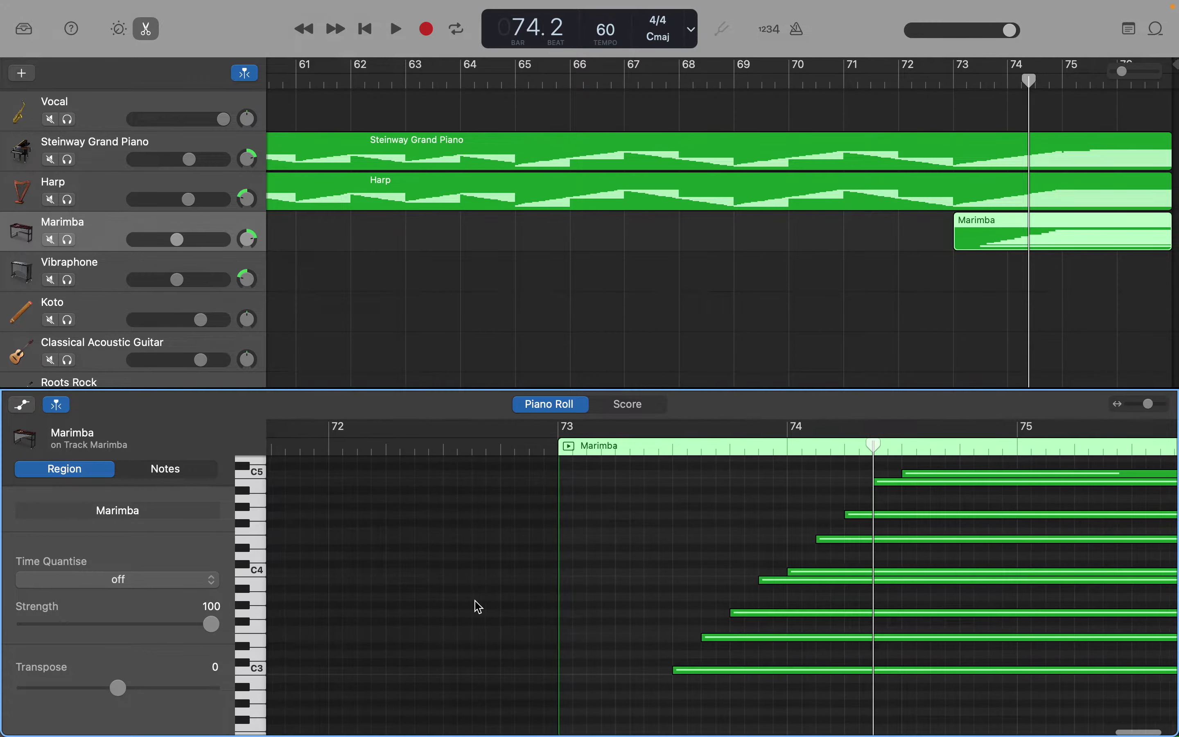
pyautogui.hscroll(-6, 491, 607)
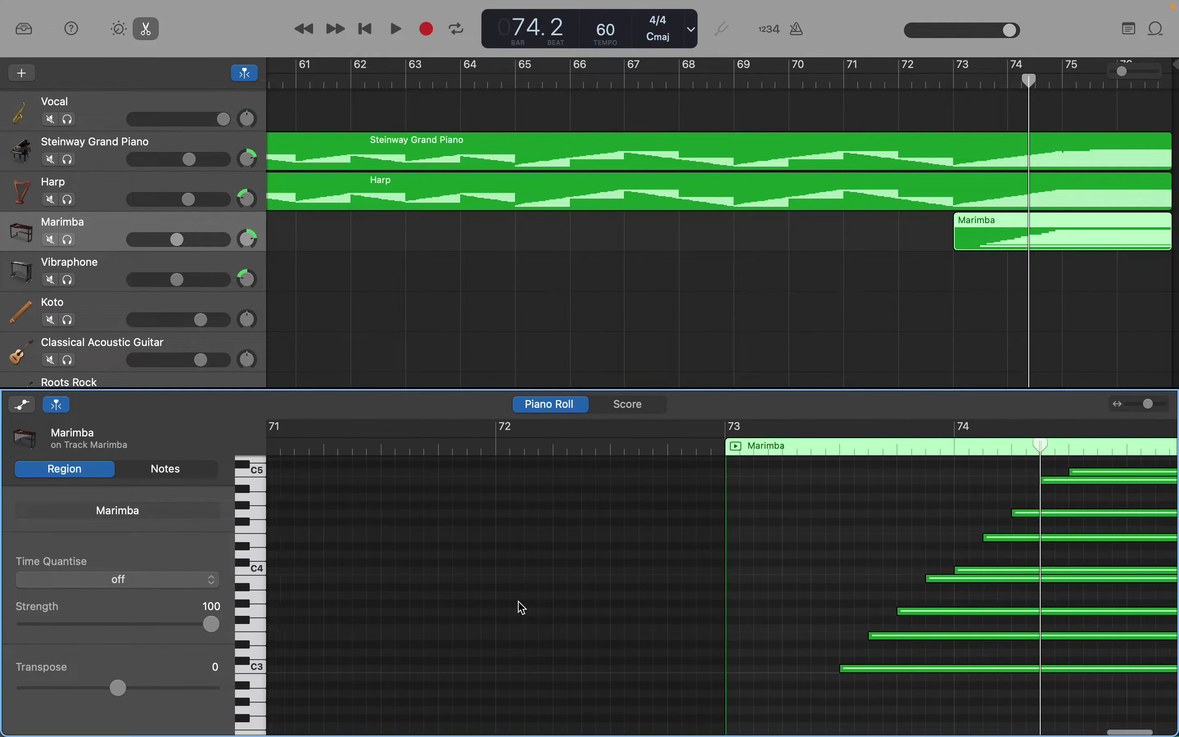
pyautogui.hscroll(-2, 522, 608)
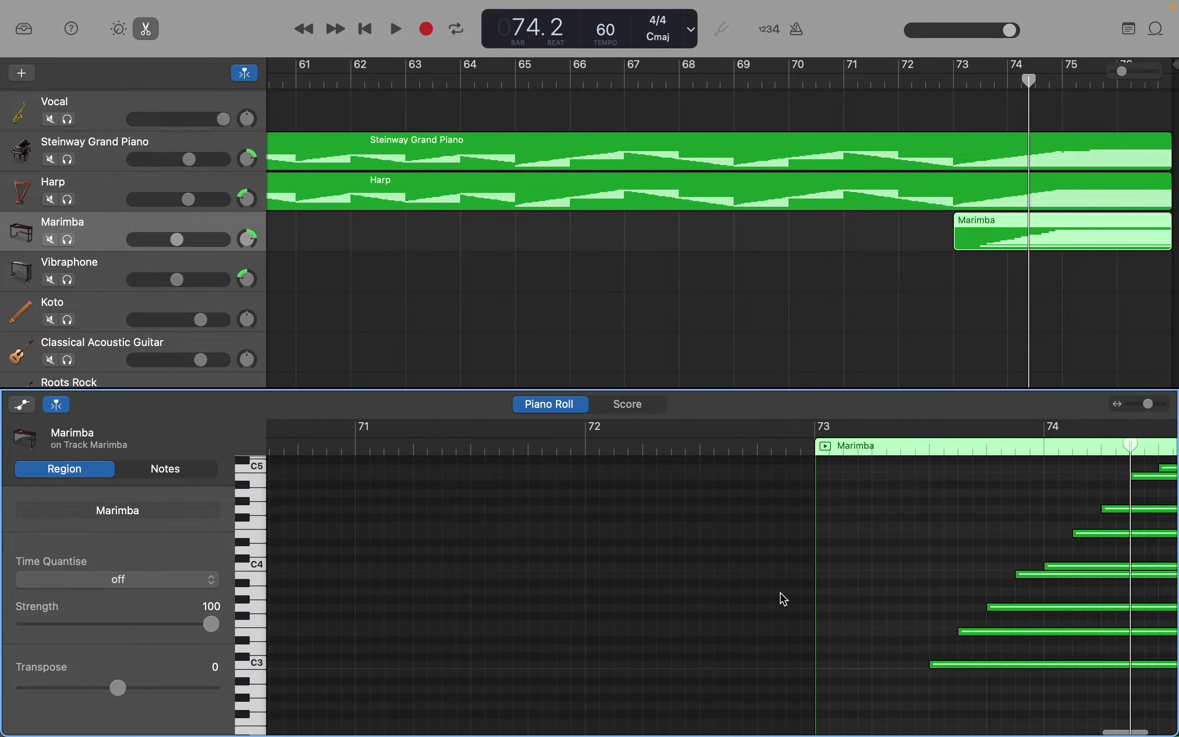
pyautogui.moveTo(815, 599); pyautogui.dragTo(3, 578)
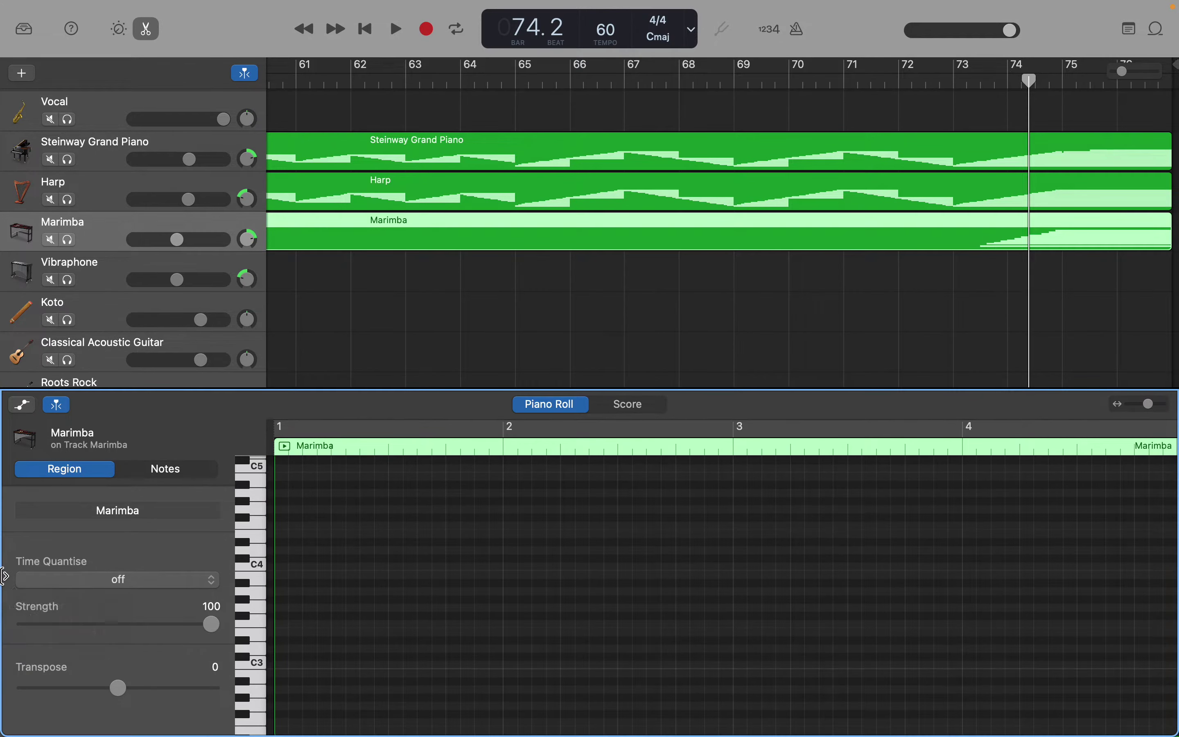
# Step: Return to the Marimba's closing notes and move the playhead to the start of bar 73
pyautogui.hscroll(10, 1041, 589)
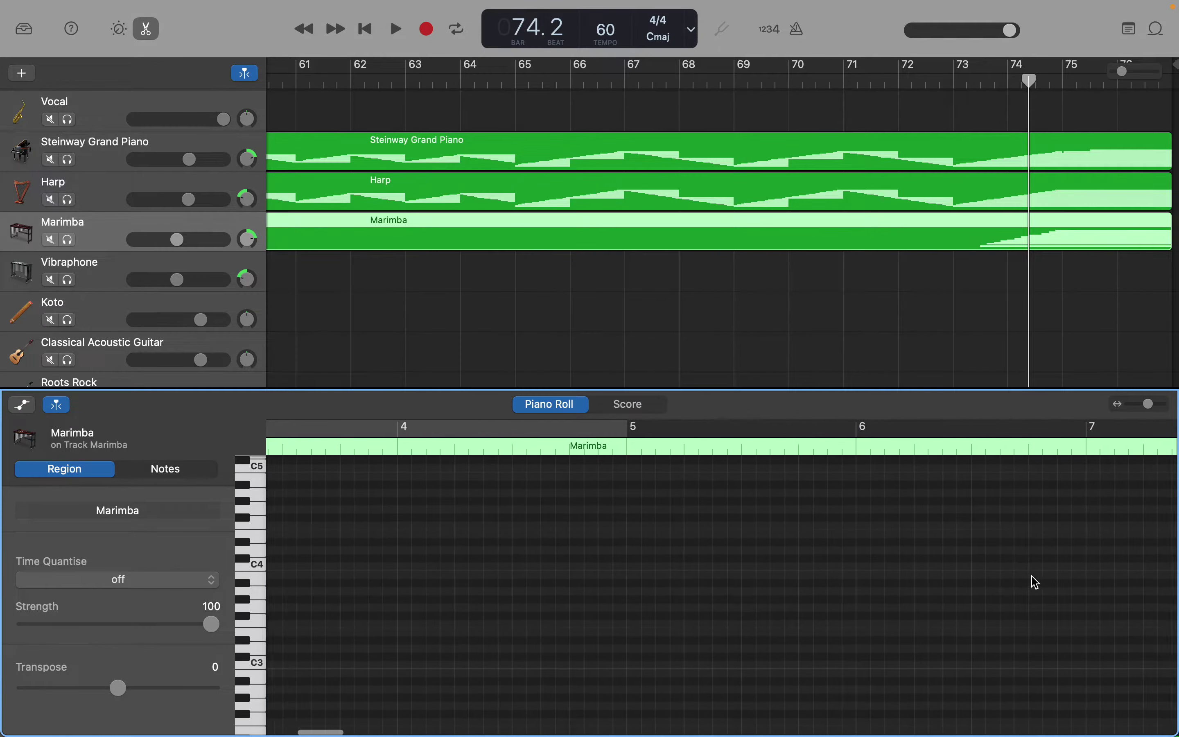
pyautogui.hscroll(10, 1036, 582)
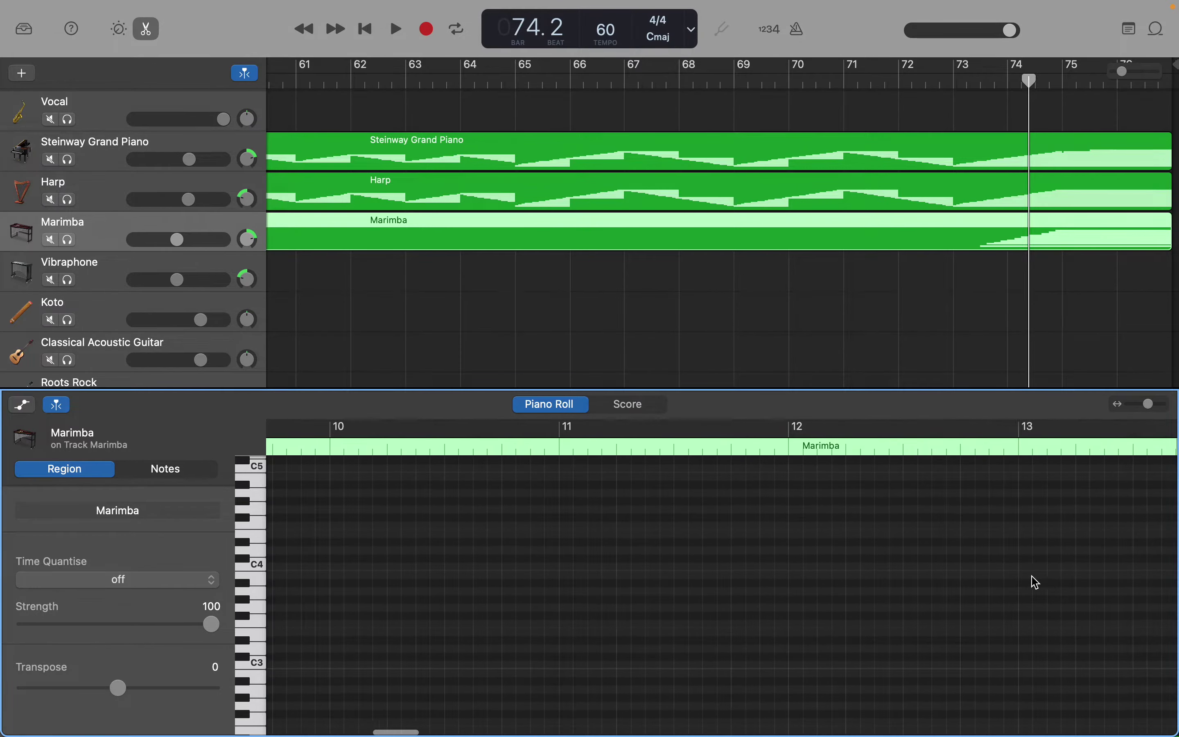
pyautogui.hscroll(15, 1037, 582)
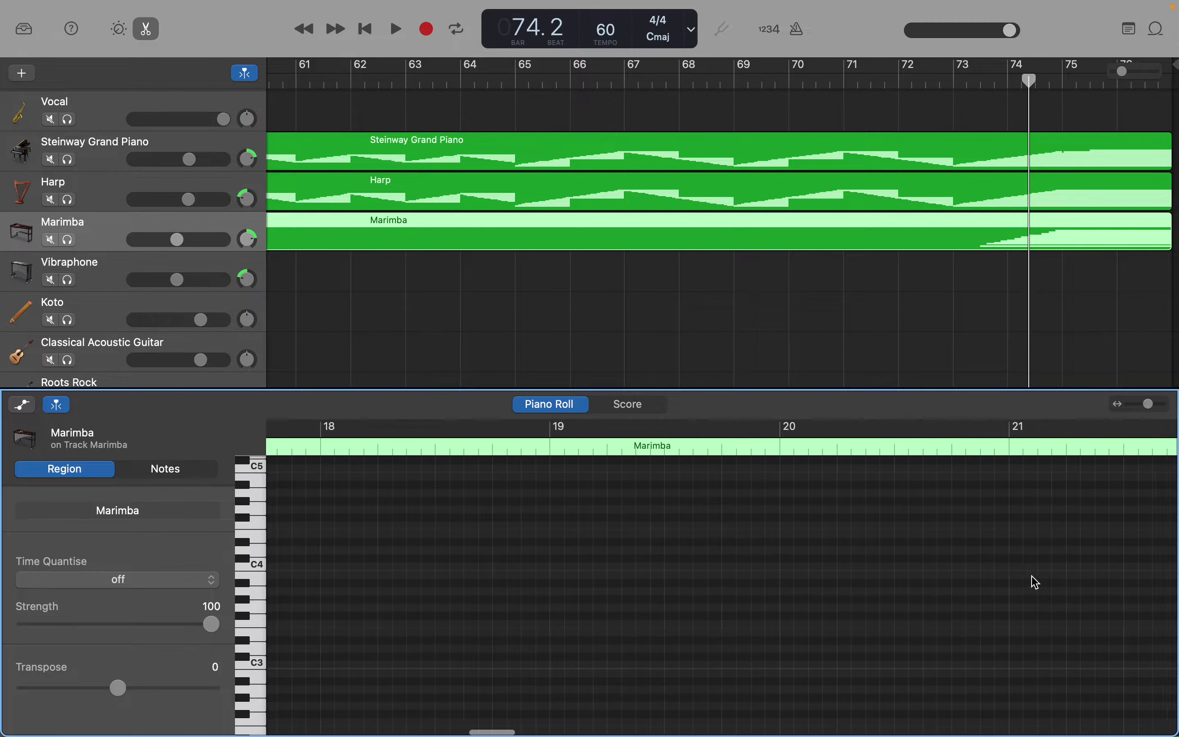
pyautogui.hscroll(20, 1037, 583)
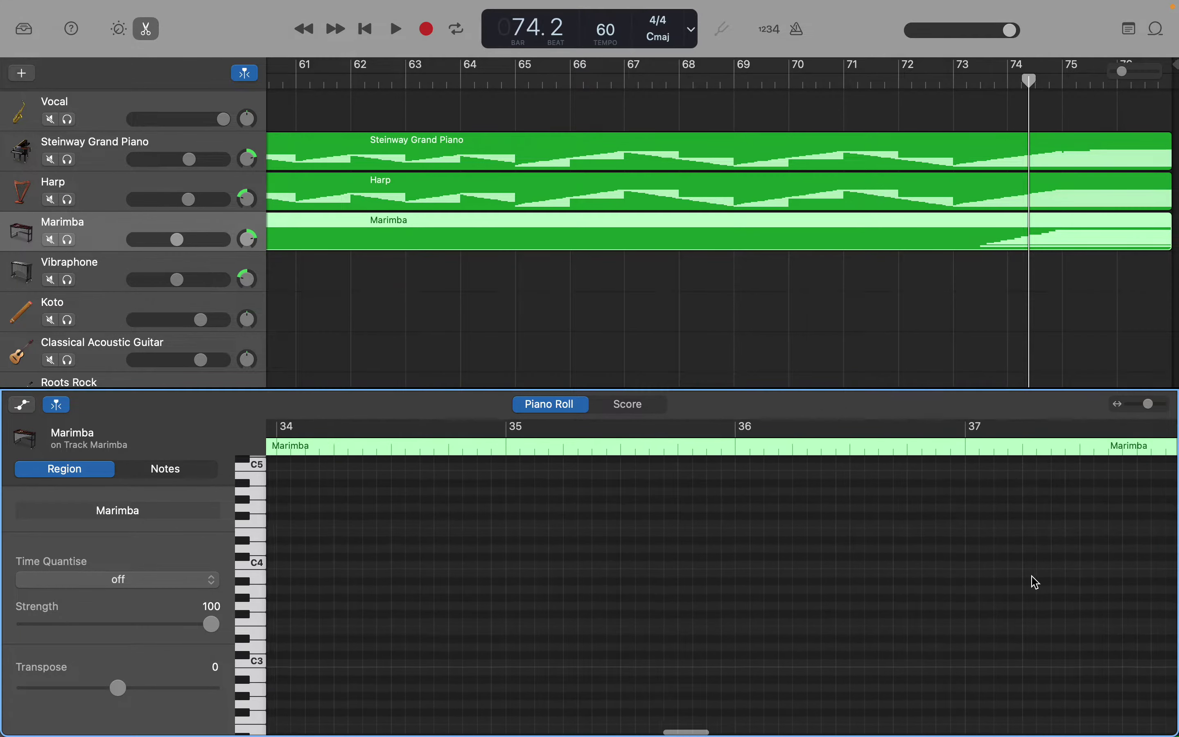
pyautogui.hscroll(5, 1037, 583)
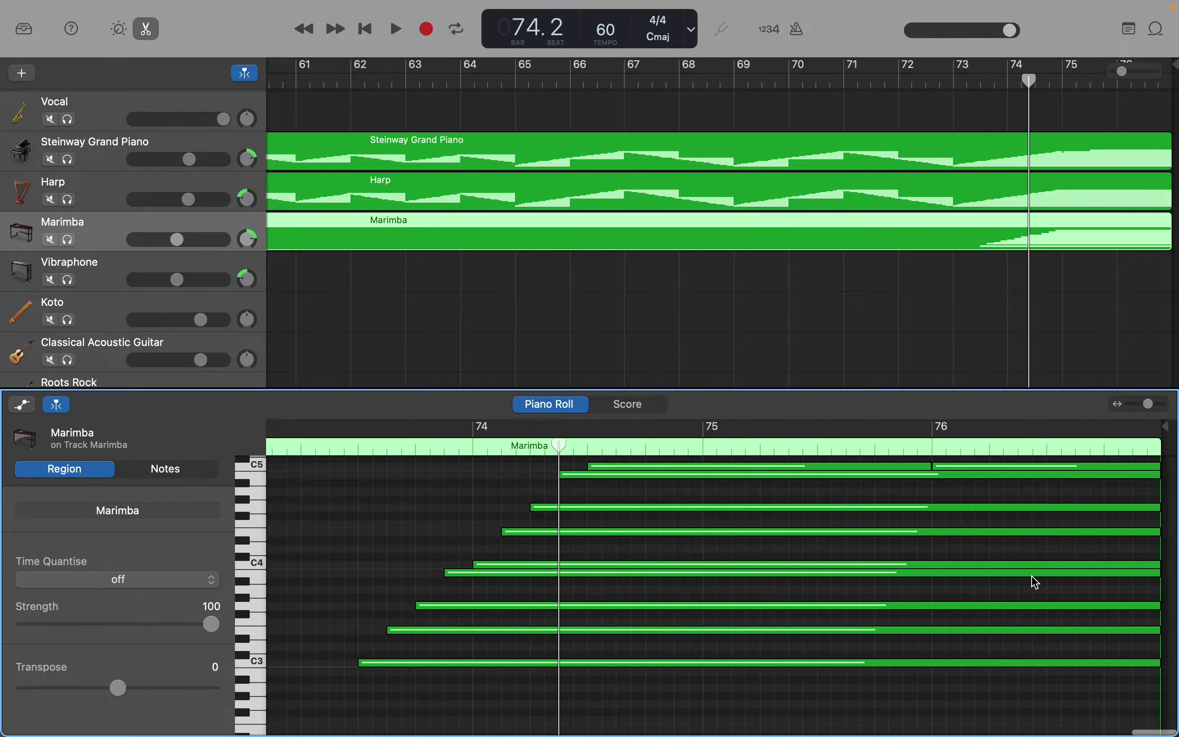
pyautogui.hscroll(-9, 1037, 583)
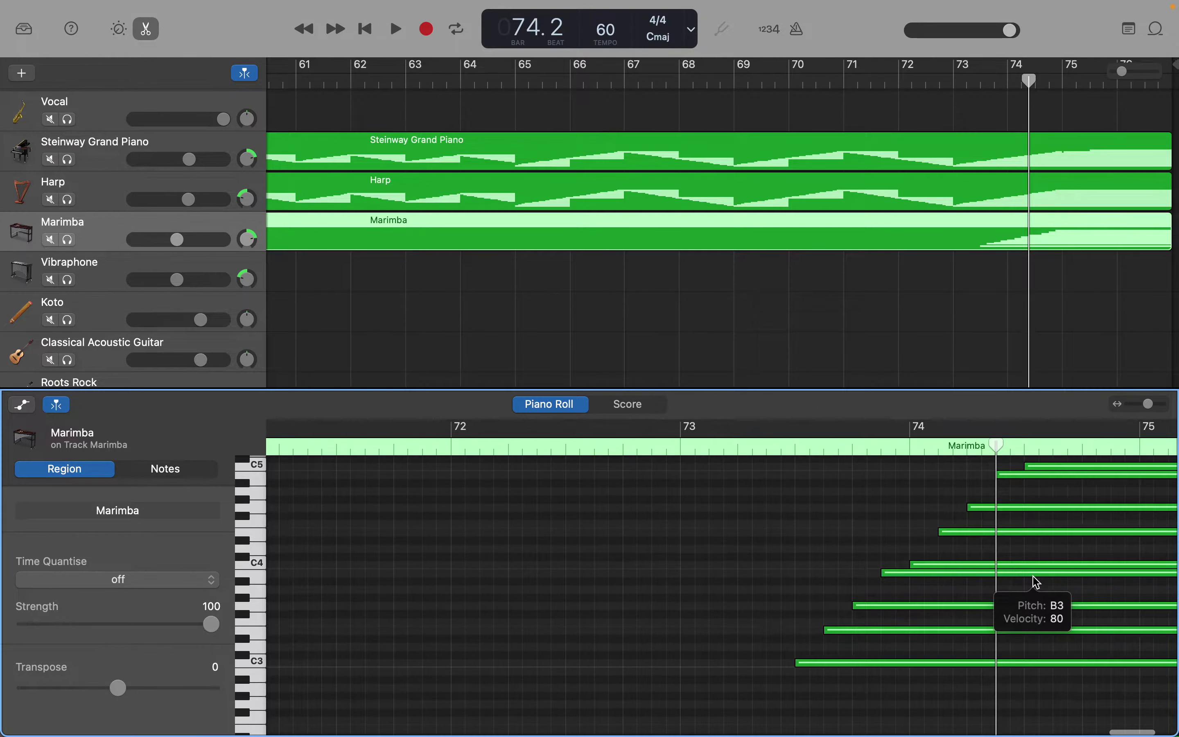
pyautogui.hscroll(-3, 1036, 583)
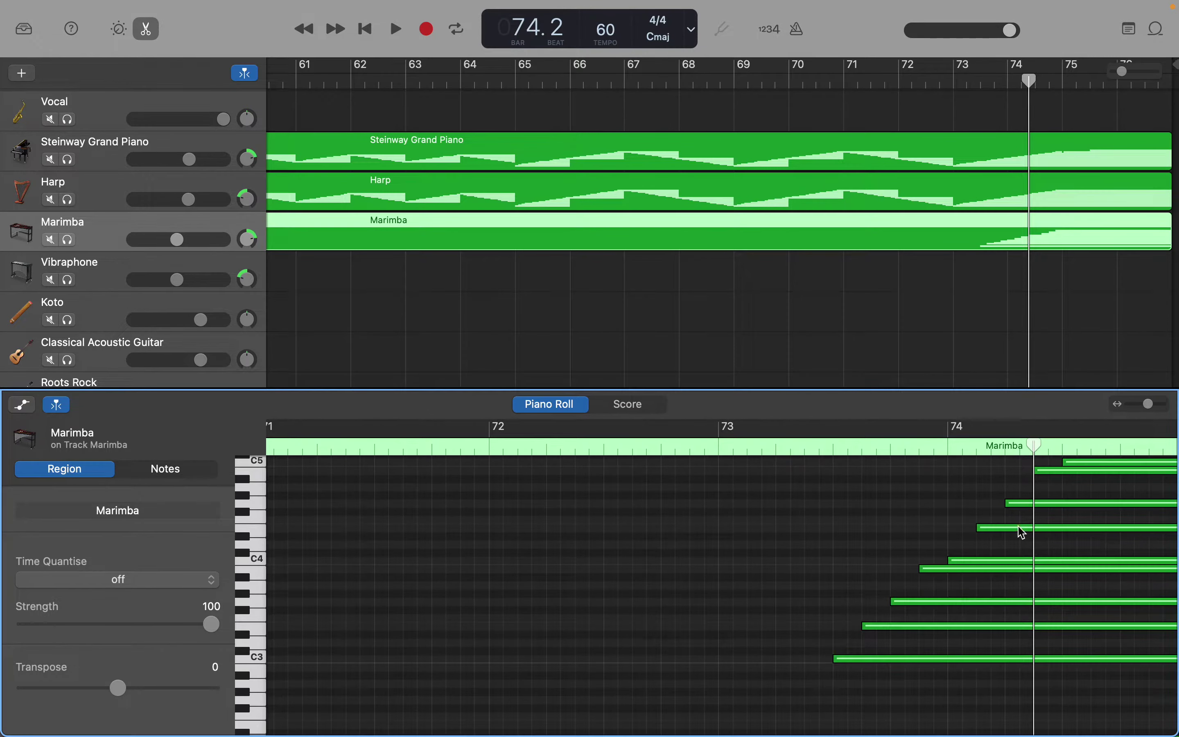
pyautogui.click(1023, 82)
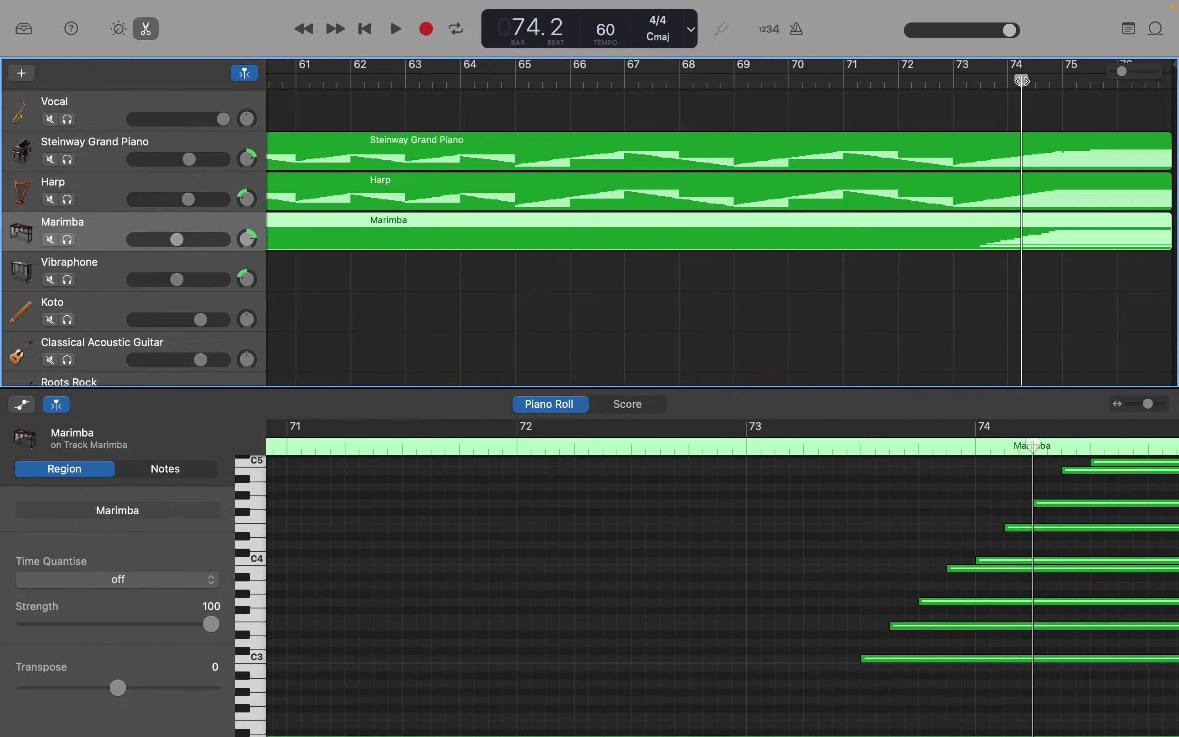
pyautogui.moveTo(1023, 82); pyautogui.dragTo(1012, 82)
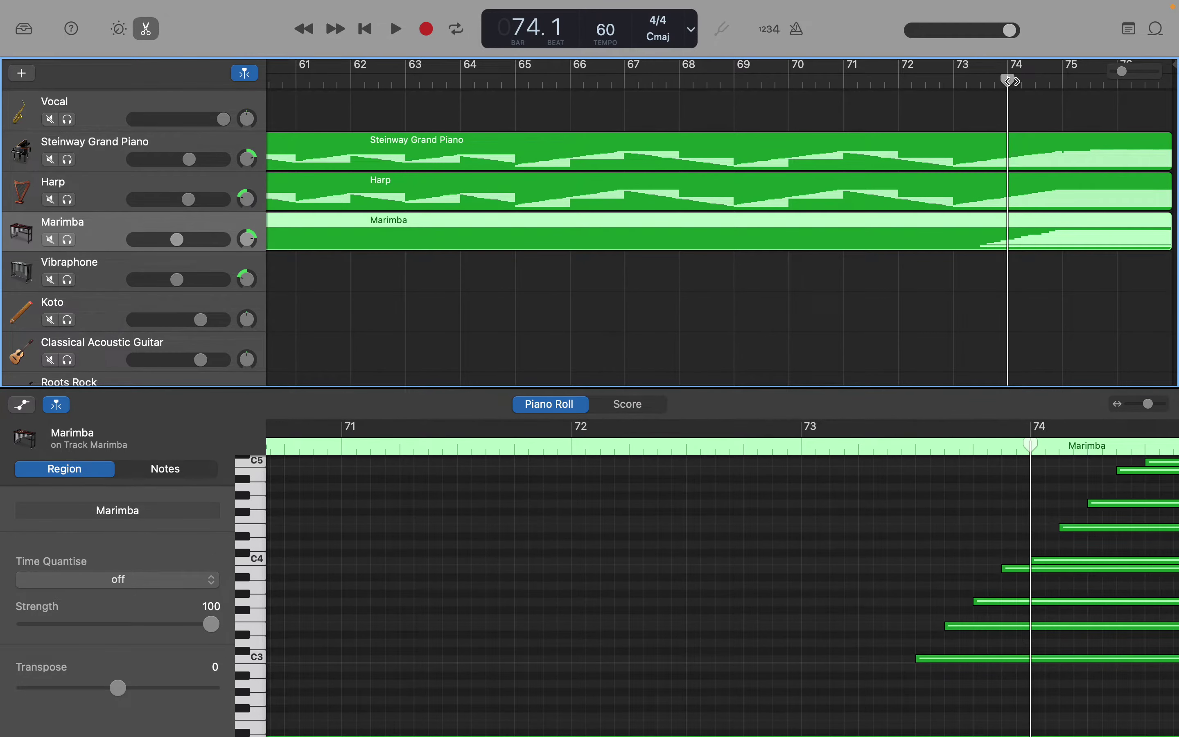
pyautogui.click(1012, 82)
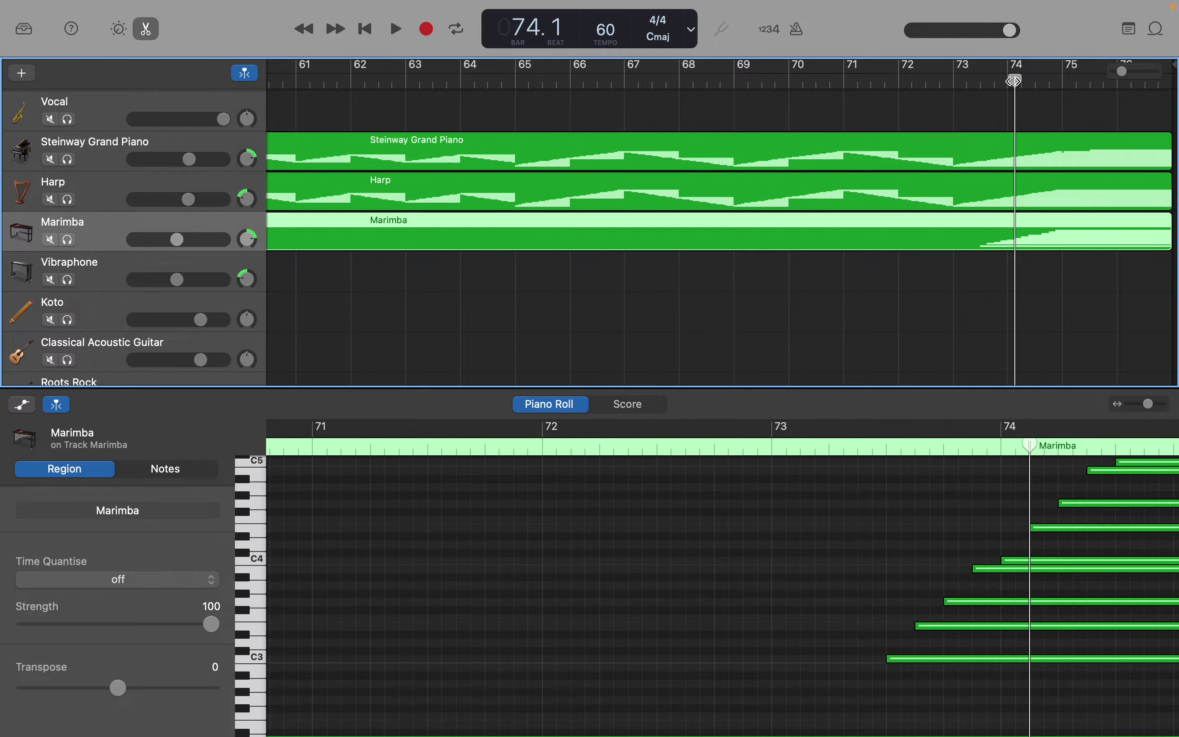
pyautogui.moveTo(1013, 82); pyautogui.dragTo(956, 84)
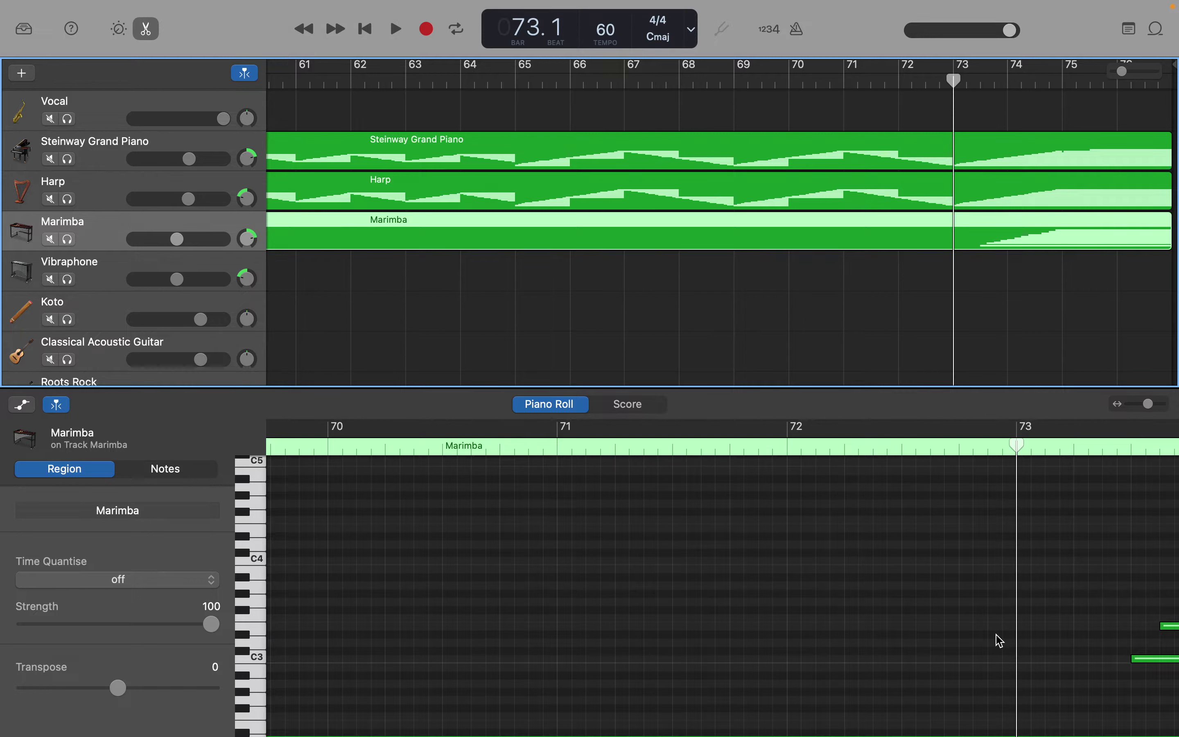
# Step: Open the Steinway Grand Piano region and look through its notes from bar 1 to the closing chord in bars 73 to 76
pyautogui.click(858, 168)
pyautogui.scroll(-3, 833, 497)
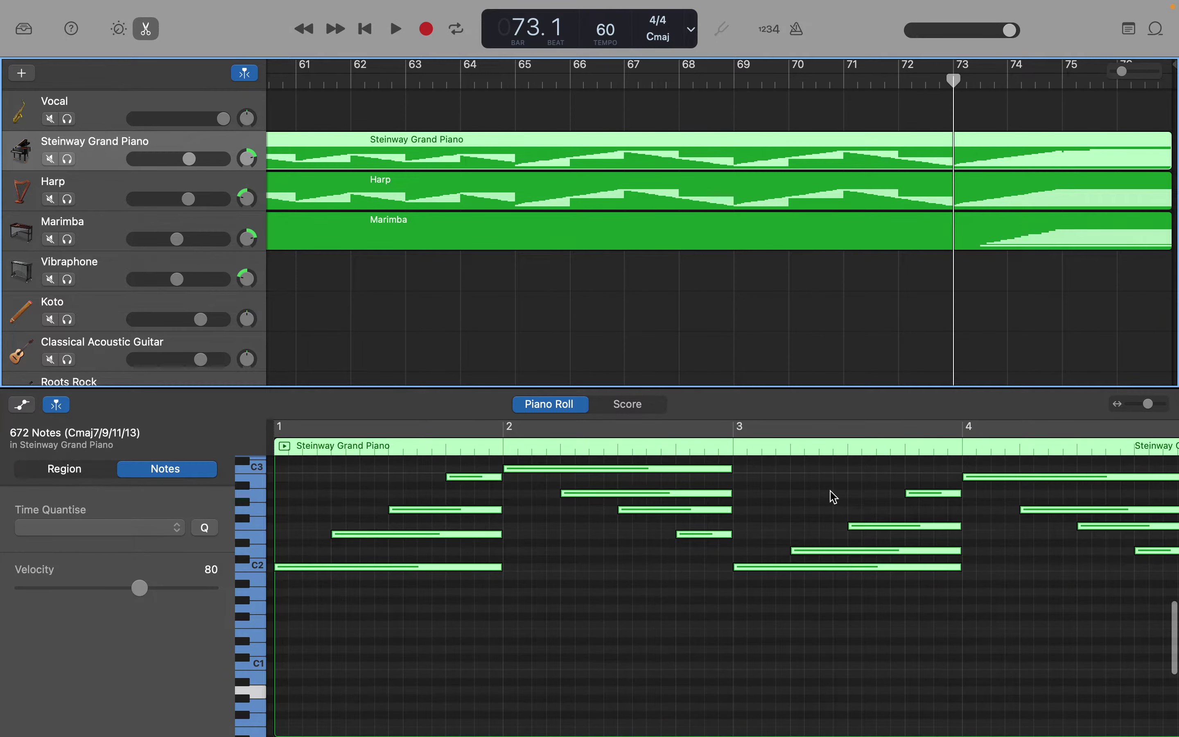
pyautogui.hscroll(5, 833, 496)
pyautogui.scroll(3, 819, 496)
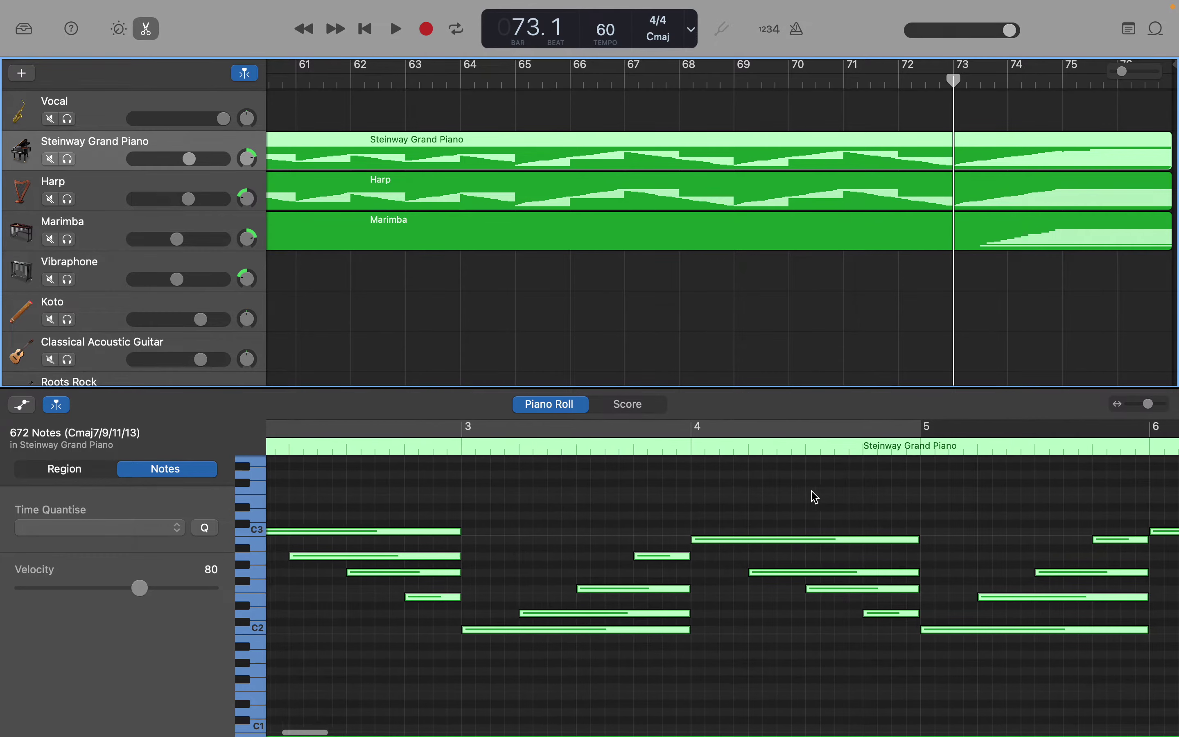
pyautogui.hscroll(5, 816, 497)
pyautogui.scroll(2, 816, 496)
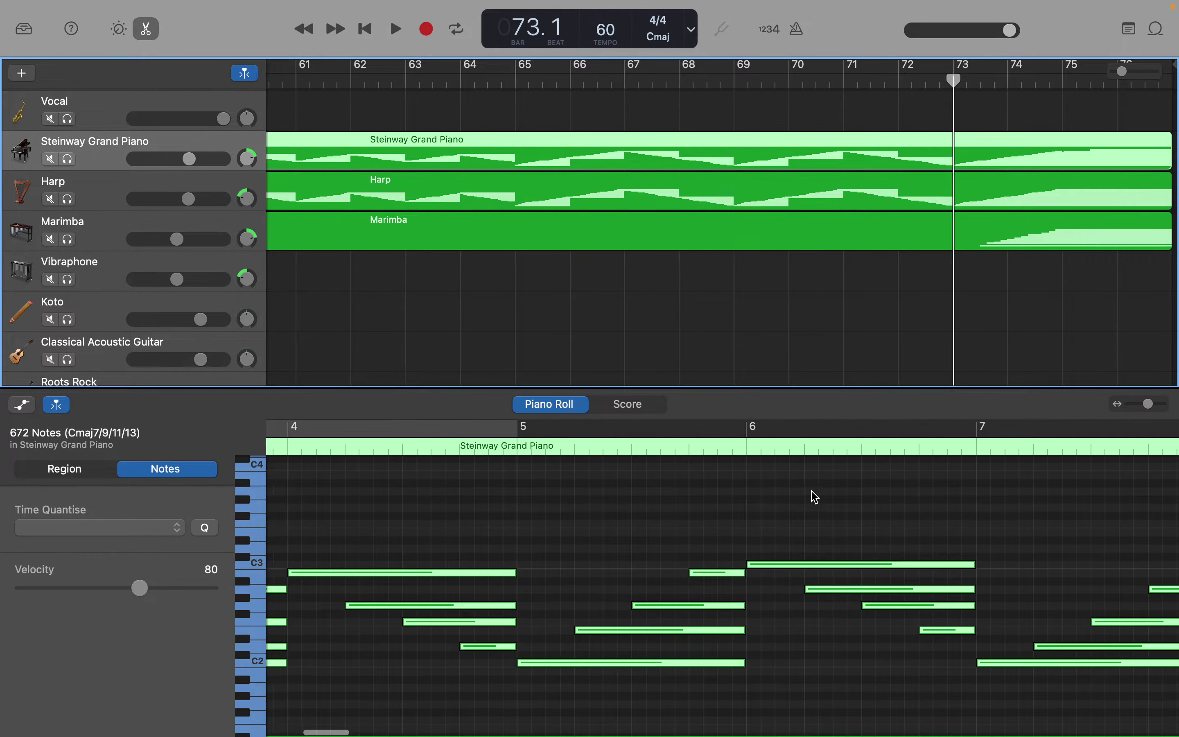
pyautogui.hscroll(20, 816, 497)
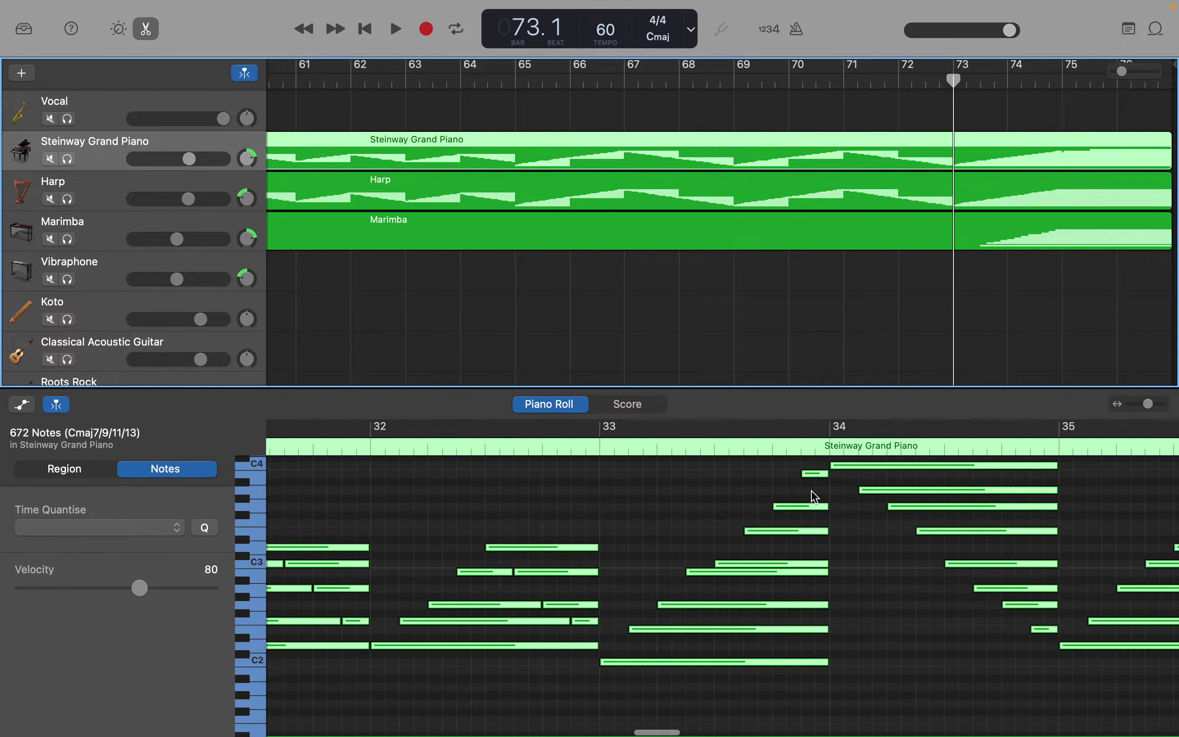
pyautogui.hscroll(10, 816, 496)
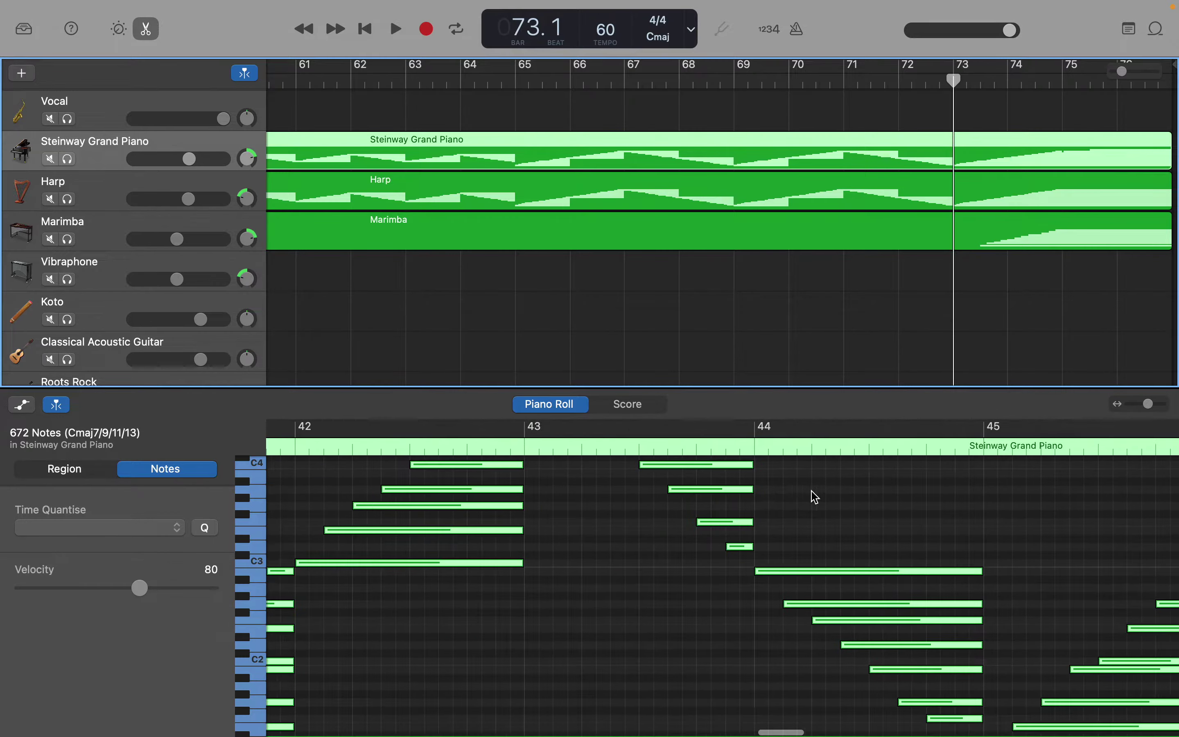
pyautogui.hscroll(13, 816, 496)
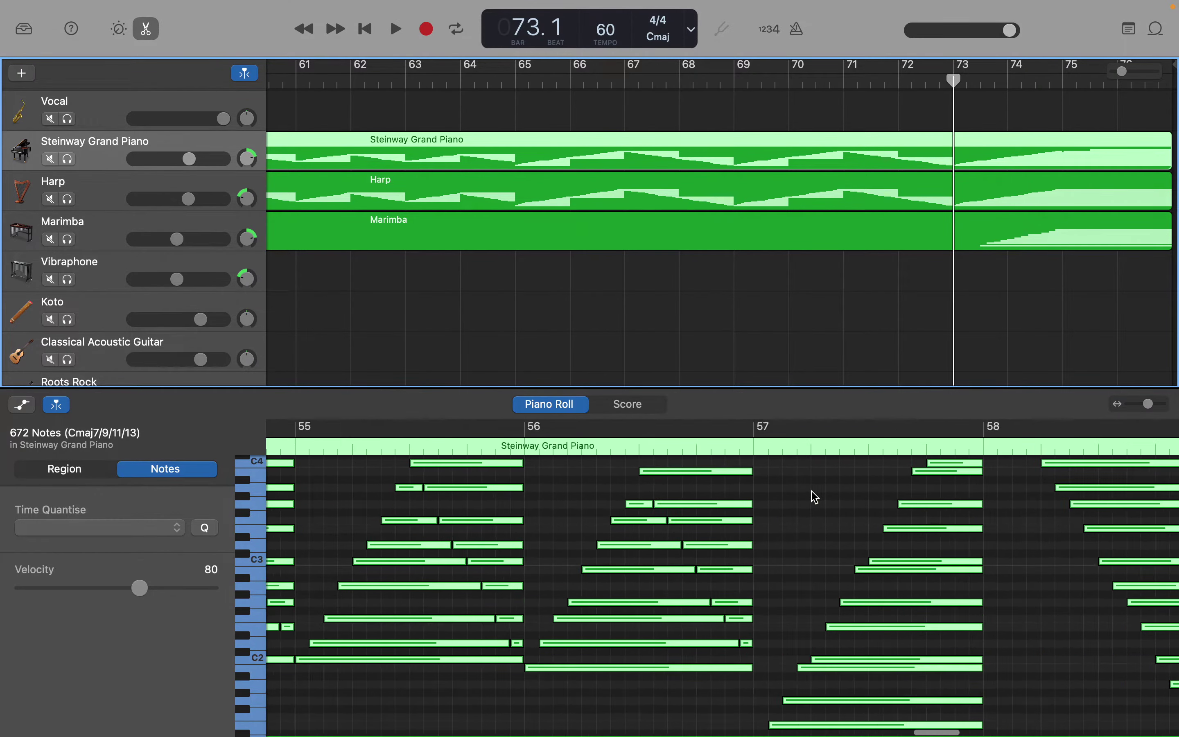
pyautogui.hscroll(18, 816, 496)
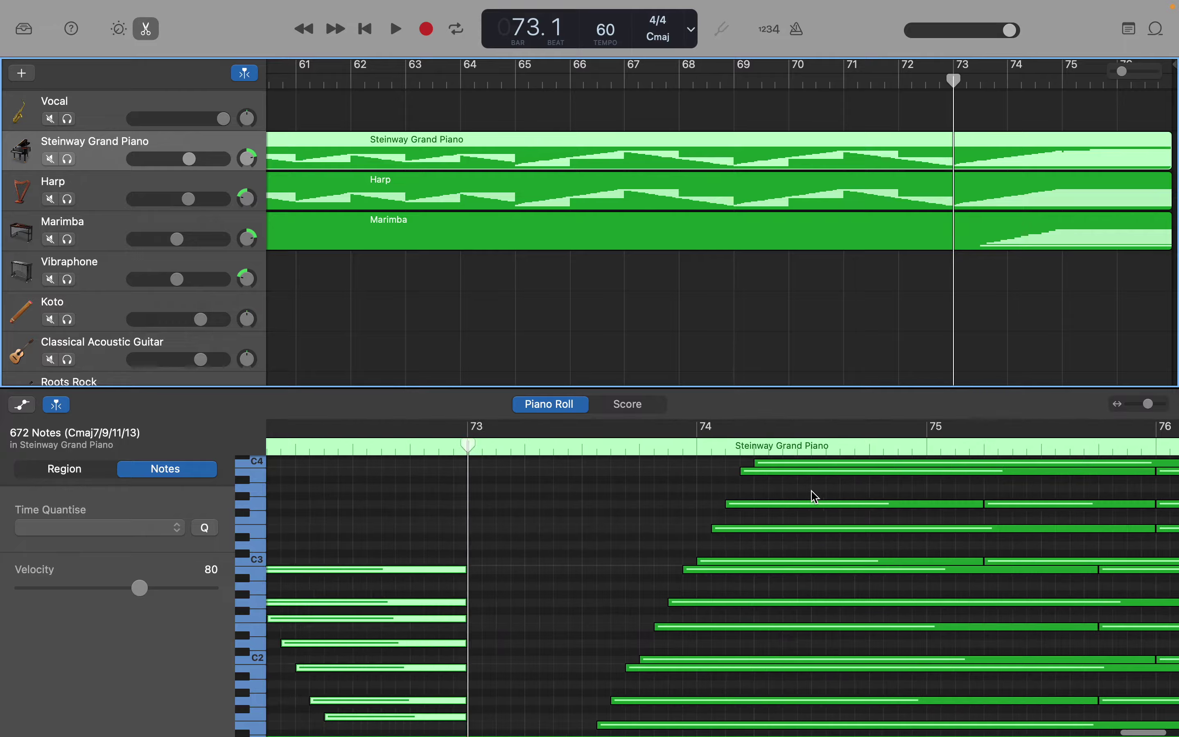
# Step: Look through the Steinway Grand Piano notes from bar 73 back to the rising patterns in bars 55 and 56
pyautogui.hscroll(-5, 810, 490)
pyautogui.scroll(-1, 779, 585)
pyautogui.moveTo(744, 732)
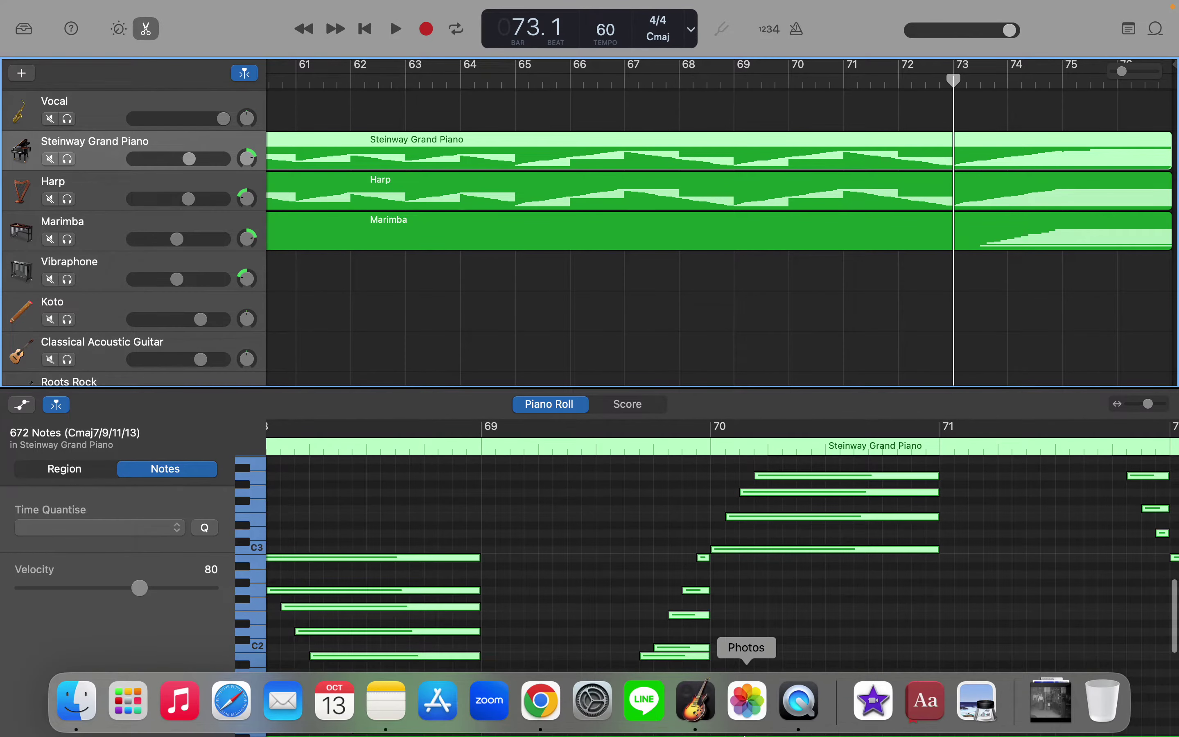
pyautogui.scroll(5, 641, 558)
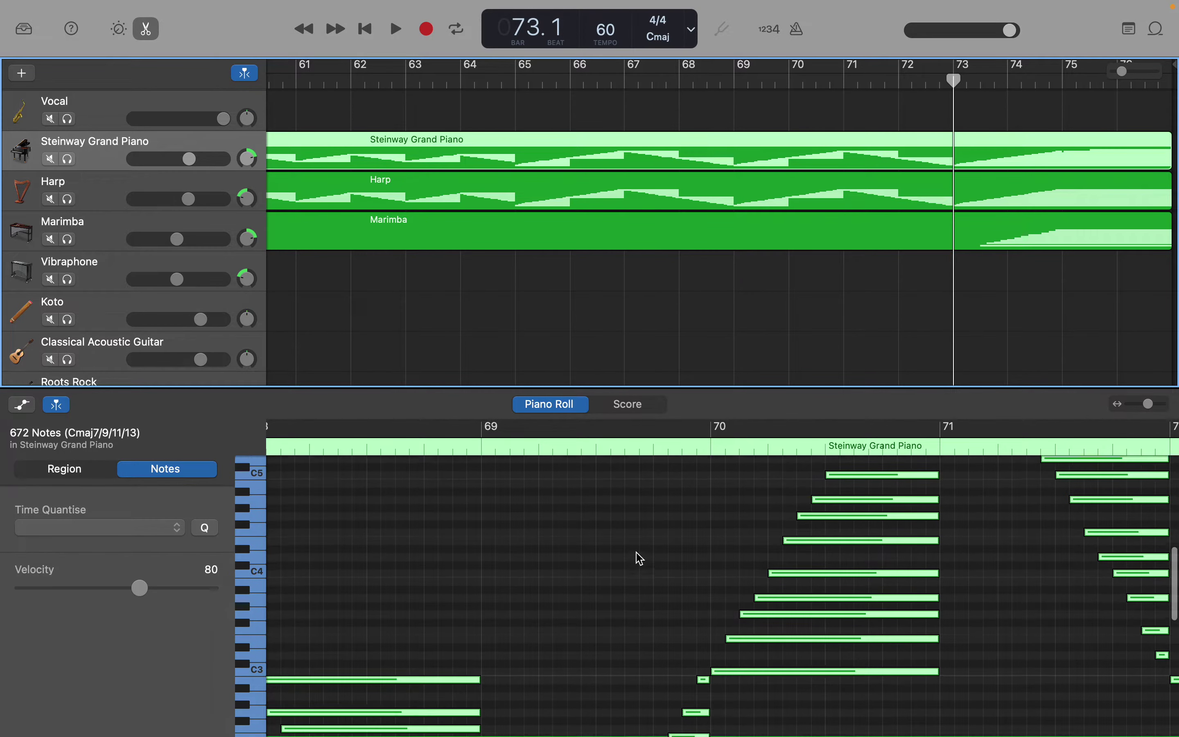
pyautogui.scroll(-3, 641, 559)
pyautogui.hscroll(-4, 641, 559)
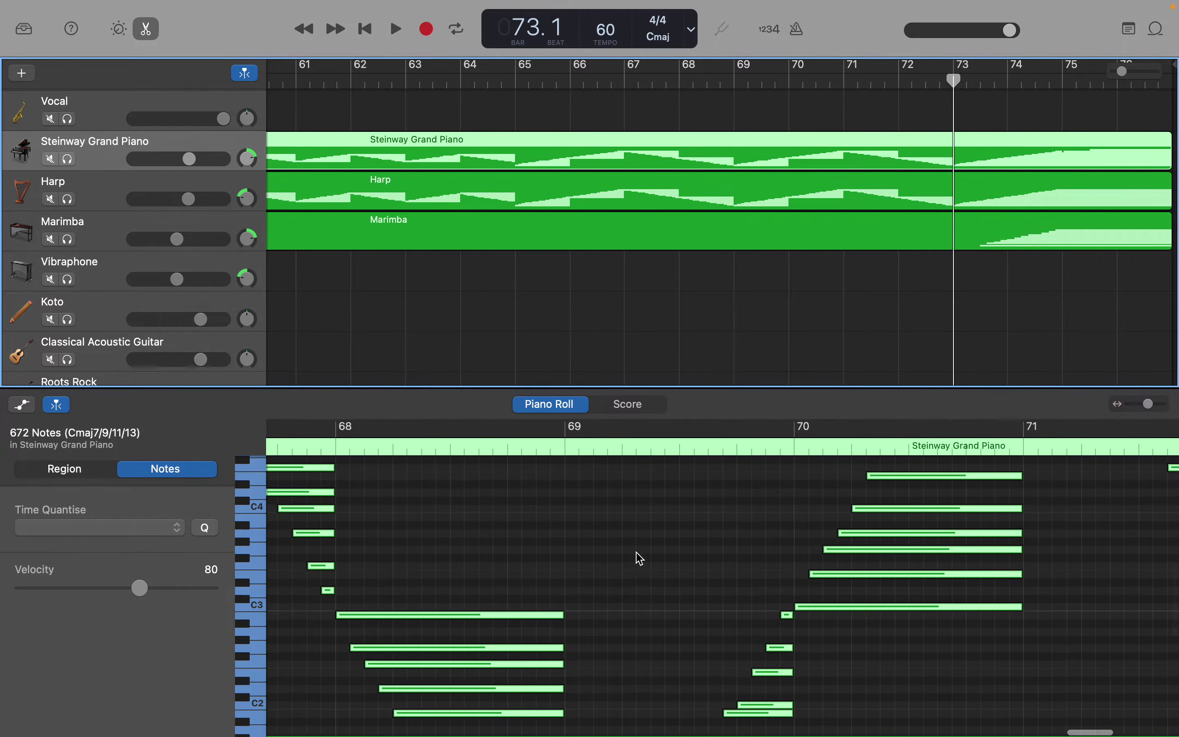
pyautogui.scroll(-2, 641, 559)
pyautogui.hscroll(-4, 641, 559)
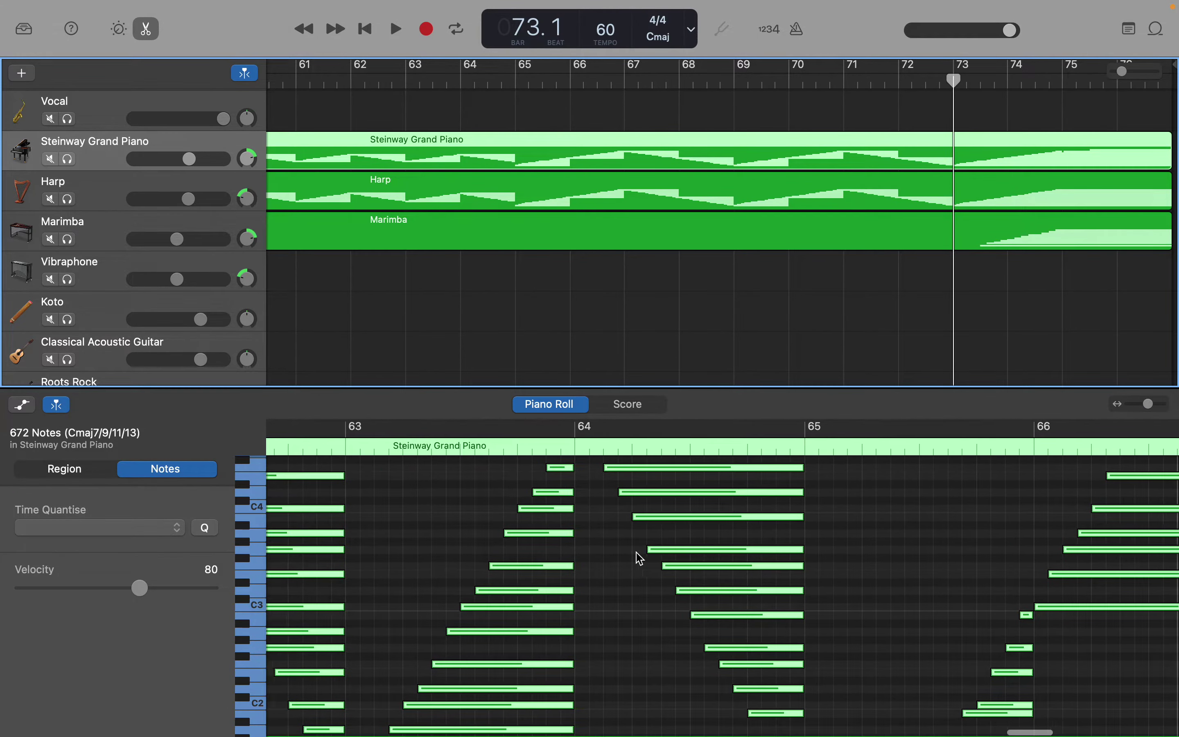
pyautogui.scroll(2, 641, 559)
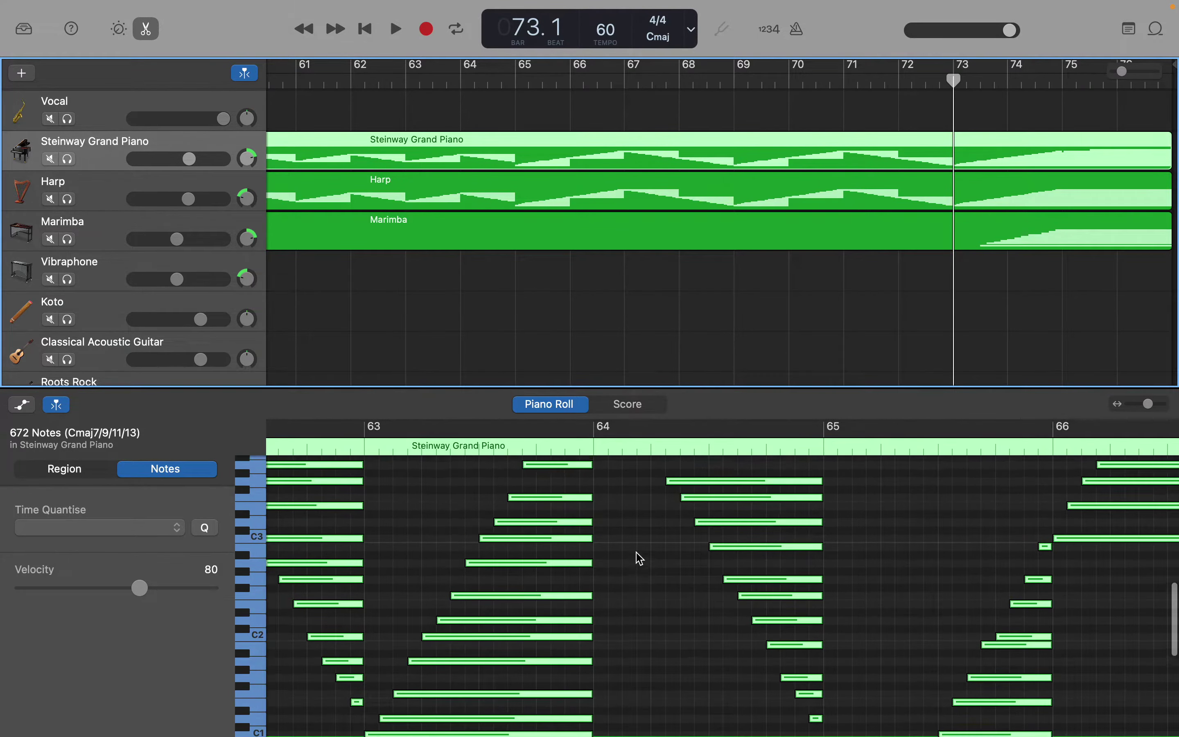
pyautogui.scroll(4, 640, 559)
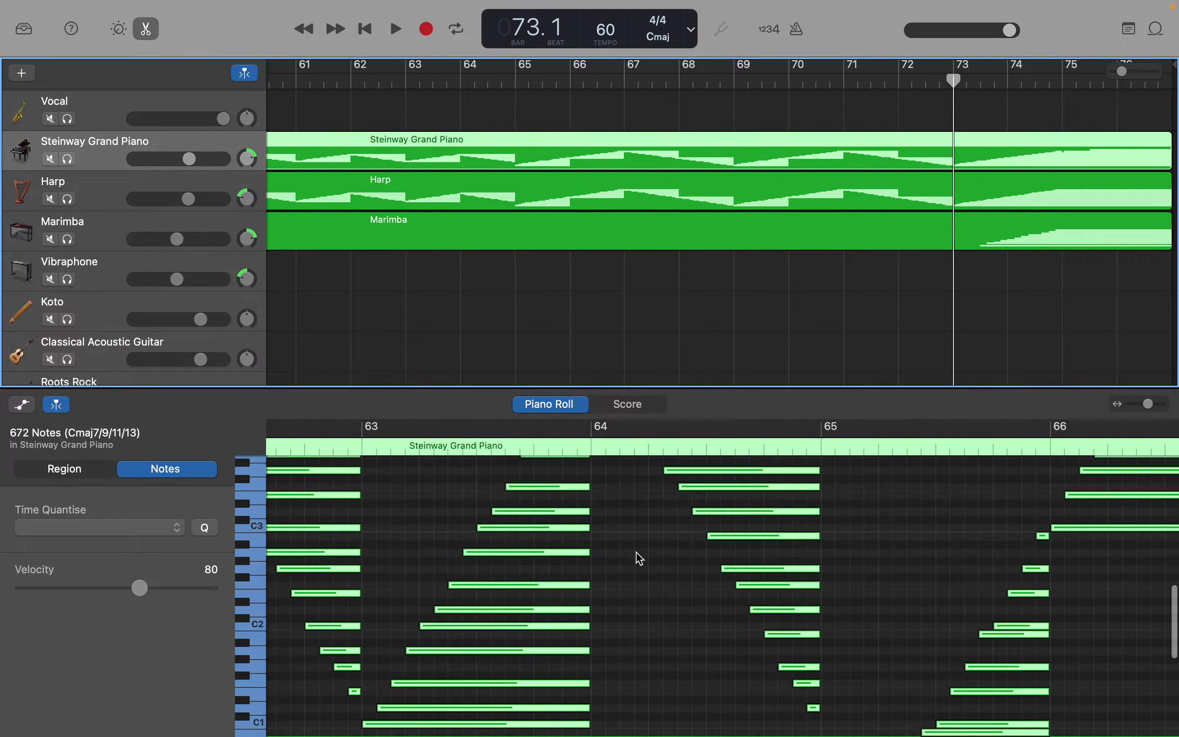
pyautogui.scroll(4, 641, 559)
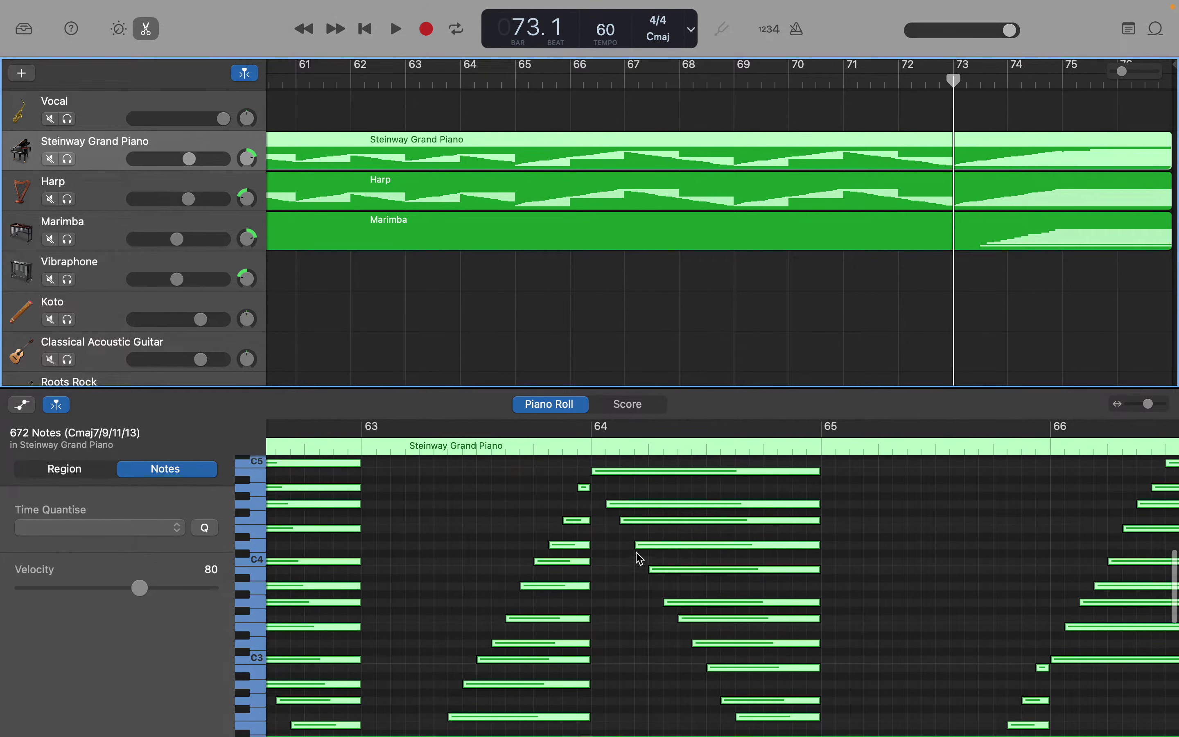
pyautogui.hscroll(-2, 641, 559)
pyautogui.hscroll(-5, 641, 558)
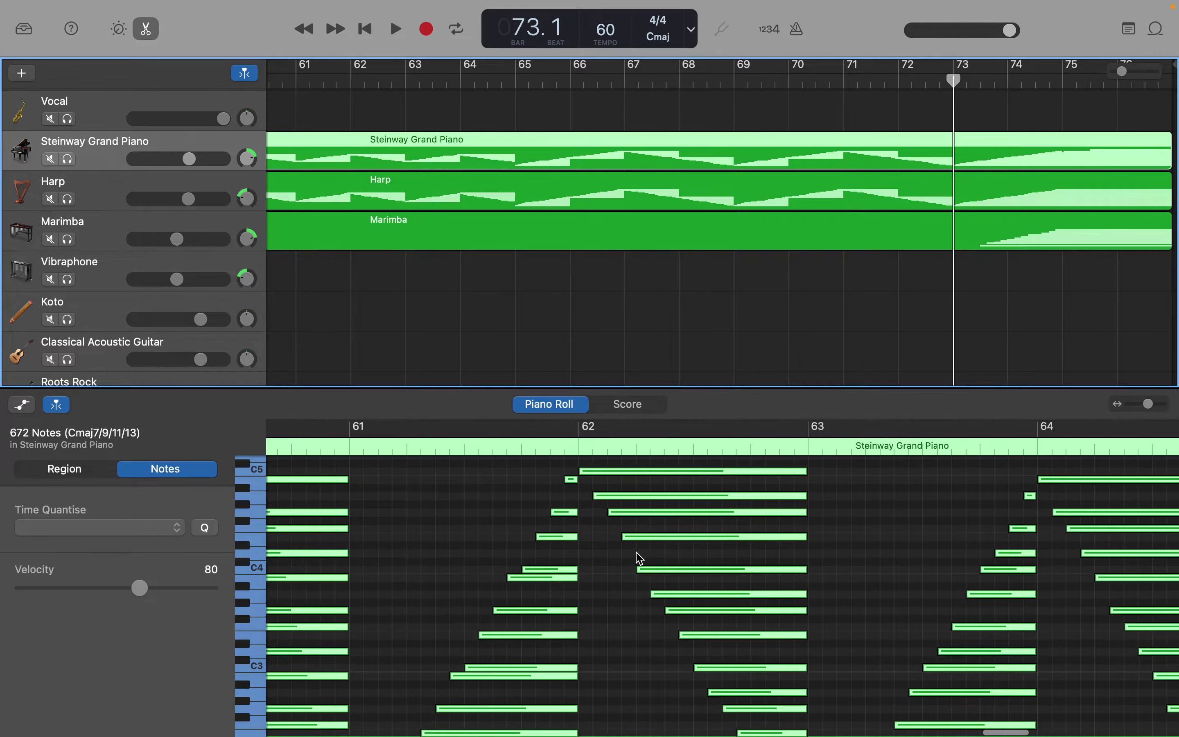
pyautogui.hscroll(-5, 654, 557)
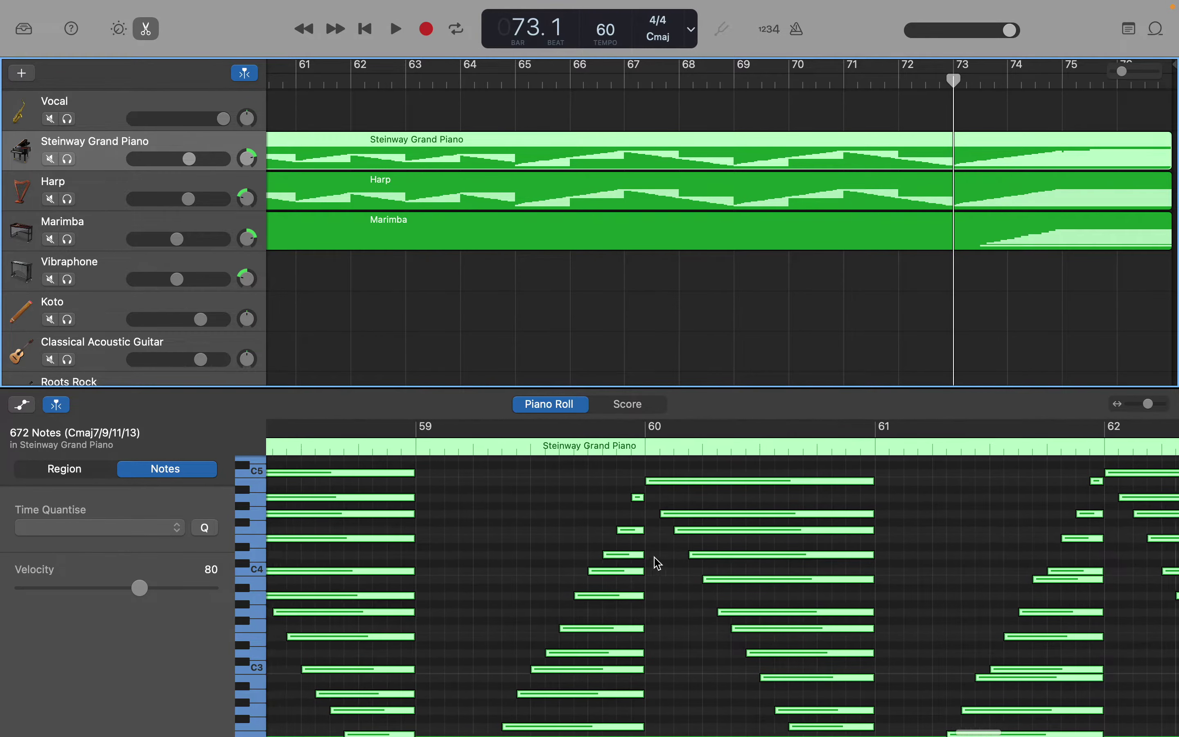
pyautogui.hscroll(-5, 687, 571)
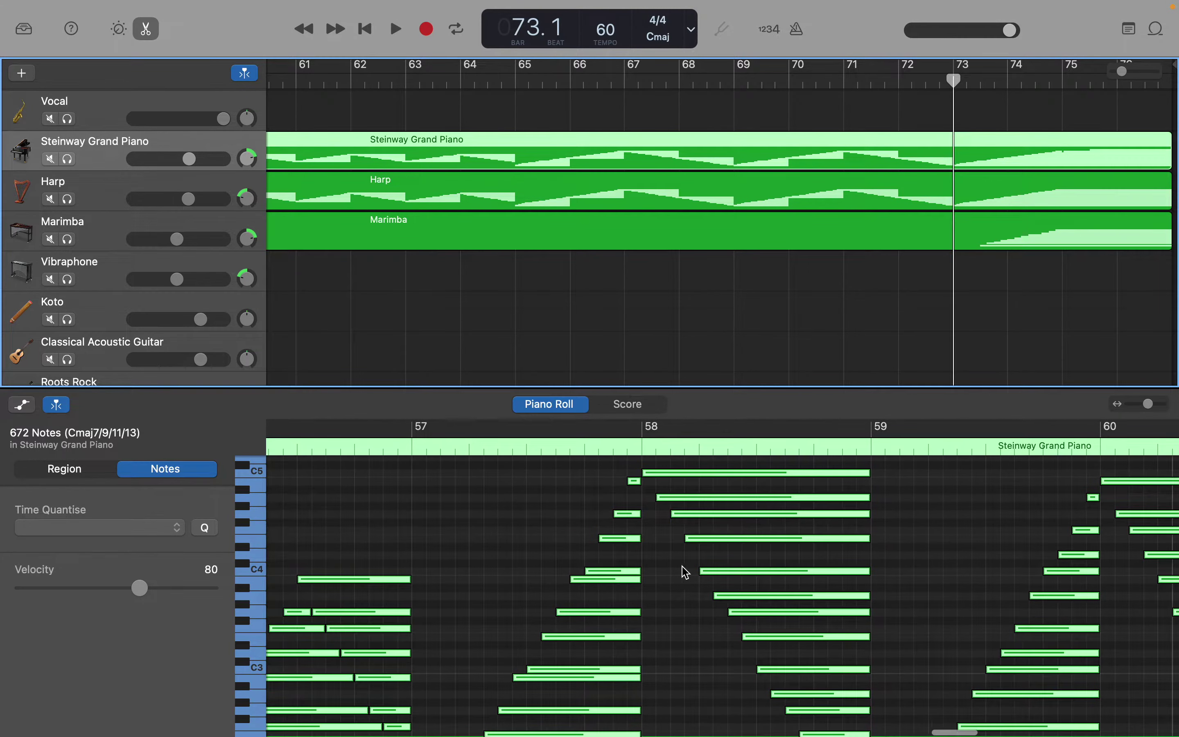
pyautogui.scroll(-3, 703, 580)
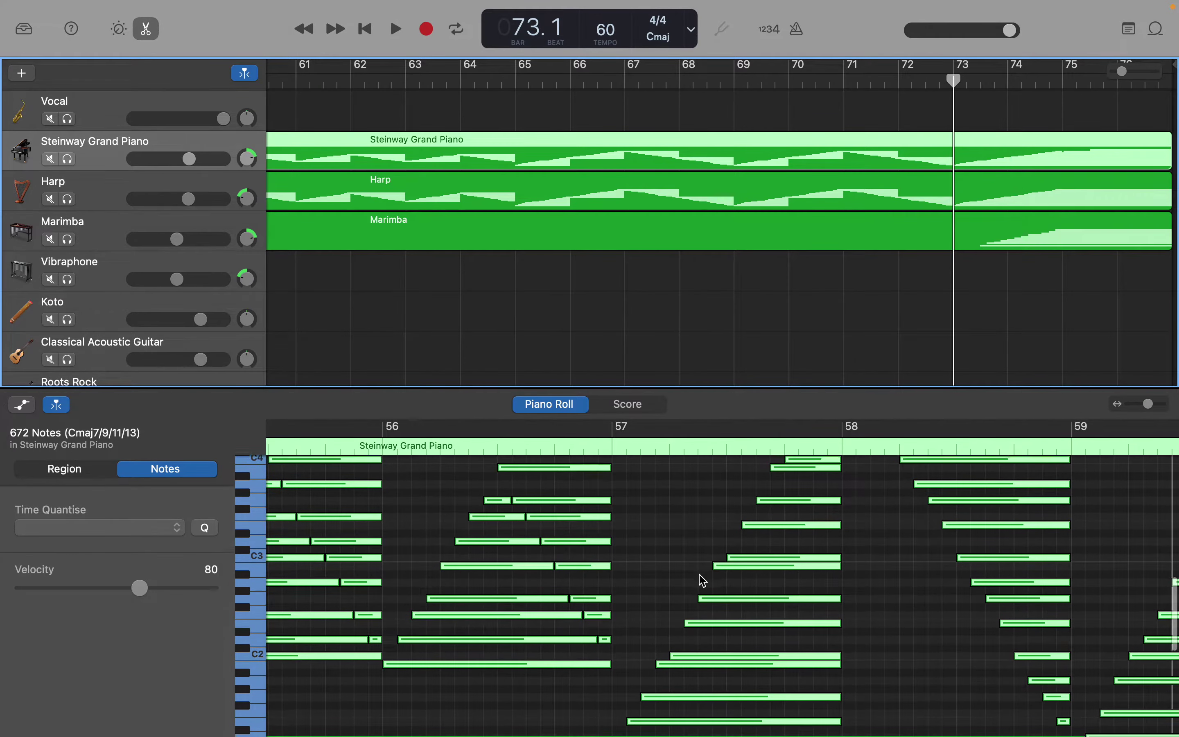
pyautogui.hscroll(-2, 703, 580)
pyautogui.scroll(3, 703, 581)
pyautogui.hscroll(-3, 703, 580)
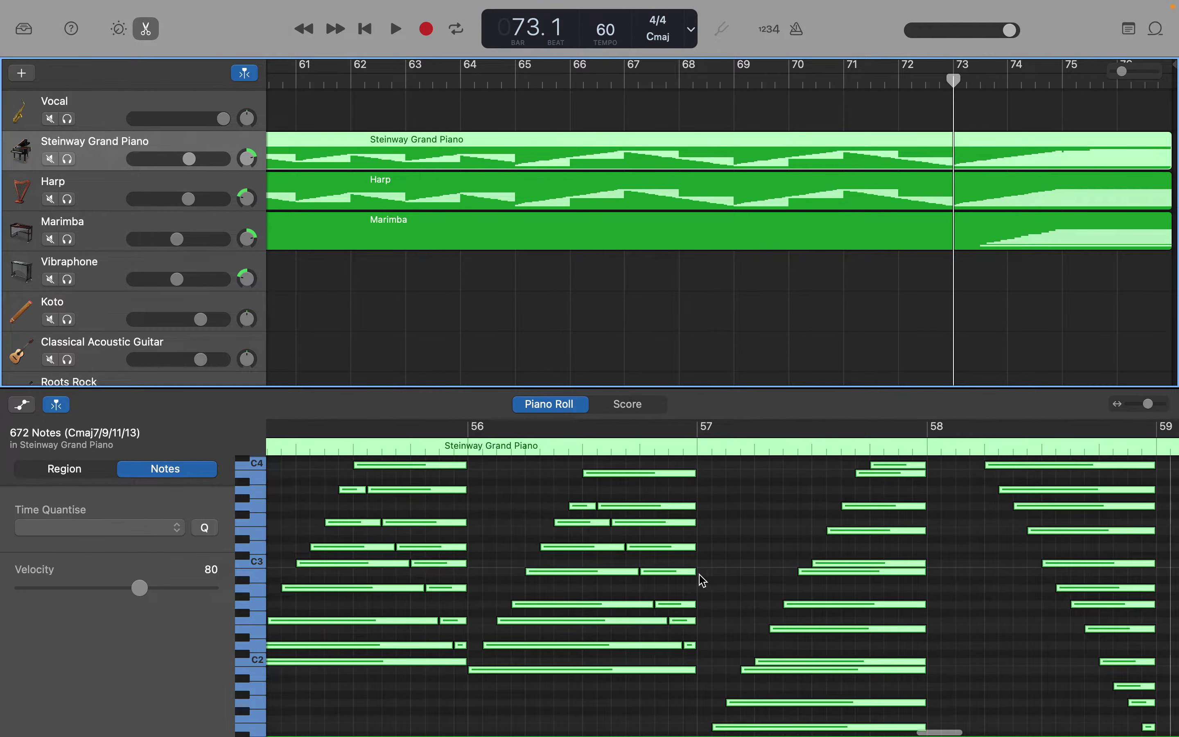
pyautogui.hscroll(-2, 698, 575)
pyautogui.scroll(1, 702, 579)
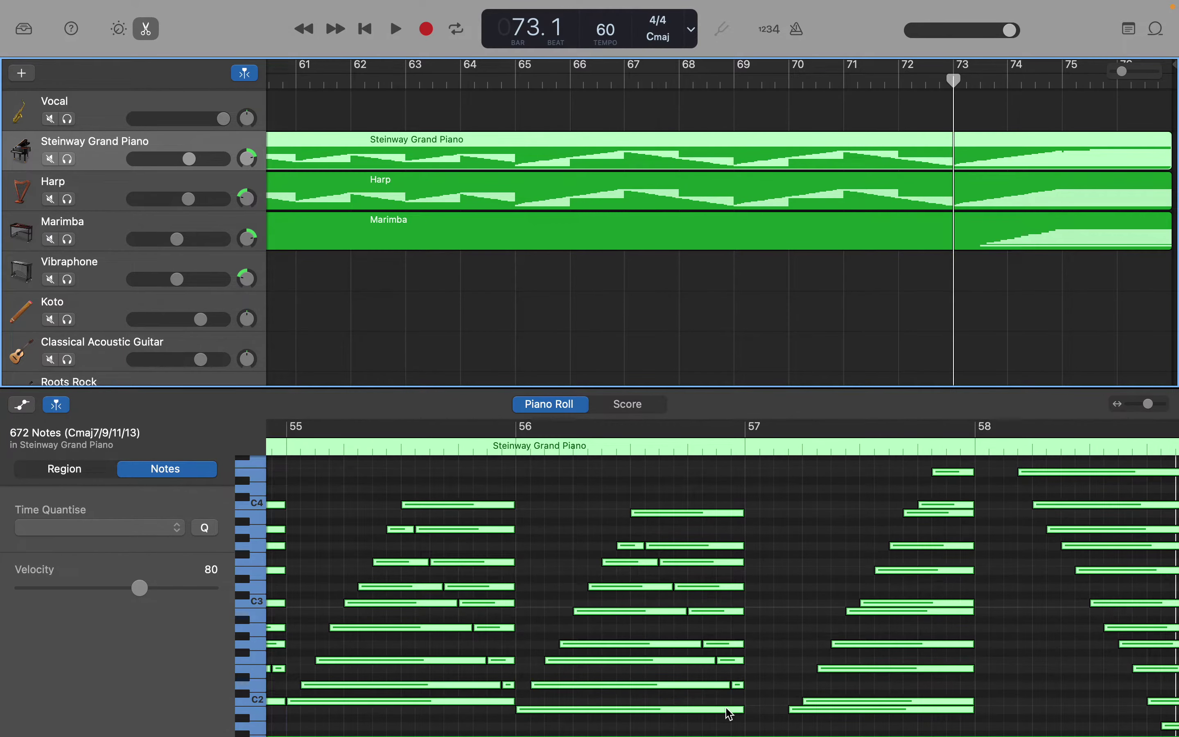
# Step: Select and copy the Steinway Grand Piano notes in bars 53 to 56
pyautogui.click(740, 726)
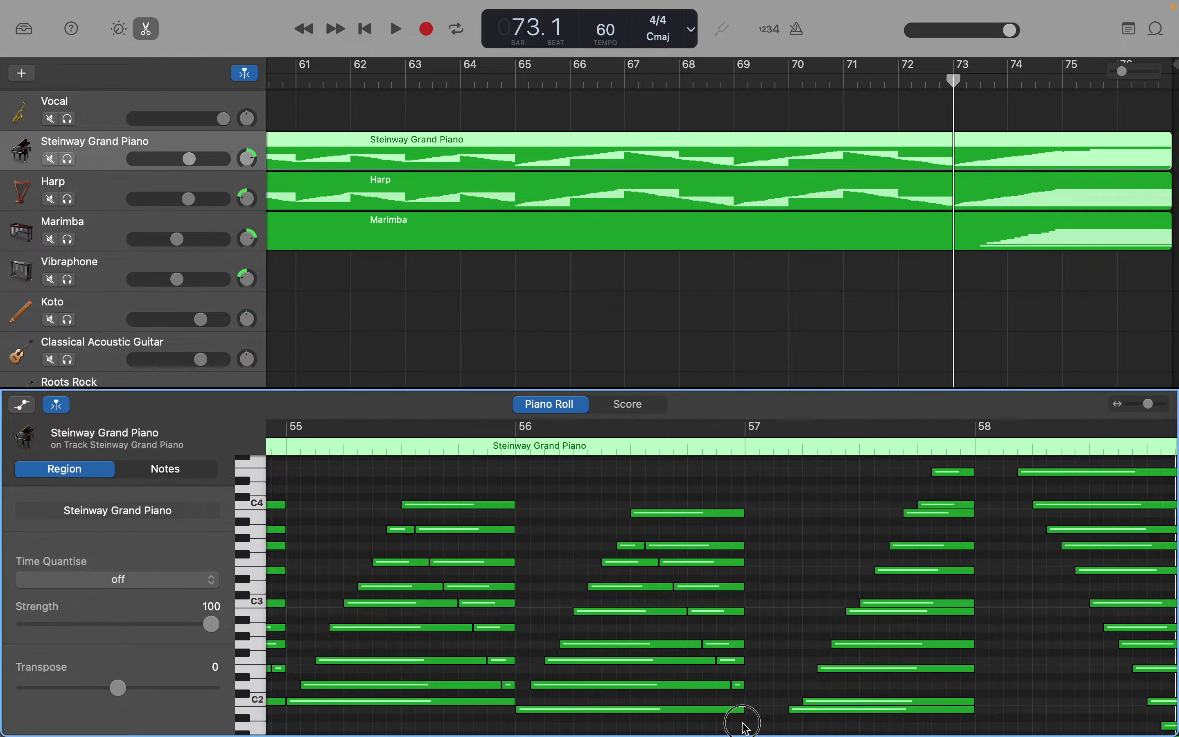
pyautogui.scroll(-5, 744, 702)
pyautogui.moveTo(743, 664); pyautogui.dragTo(345, 615)
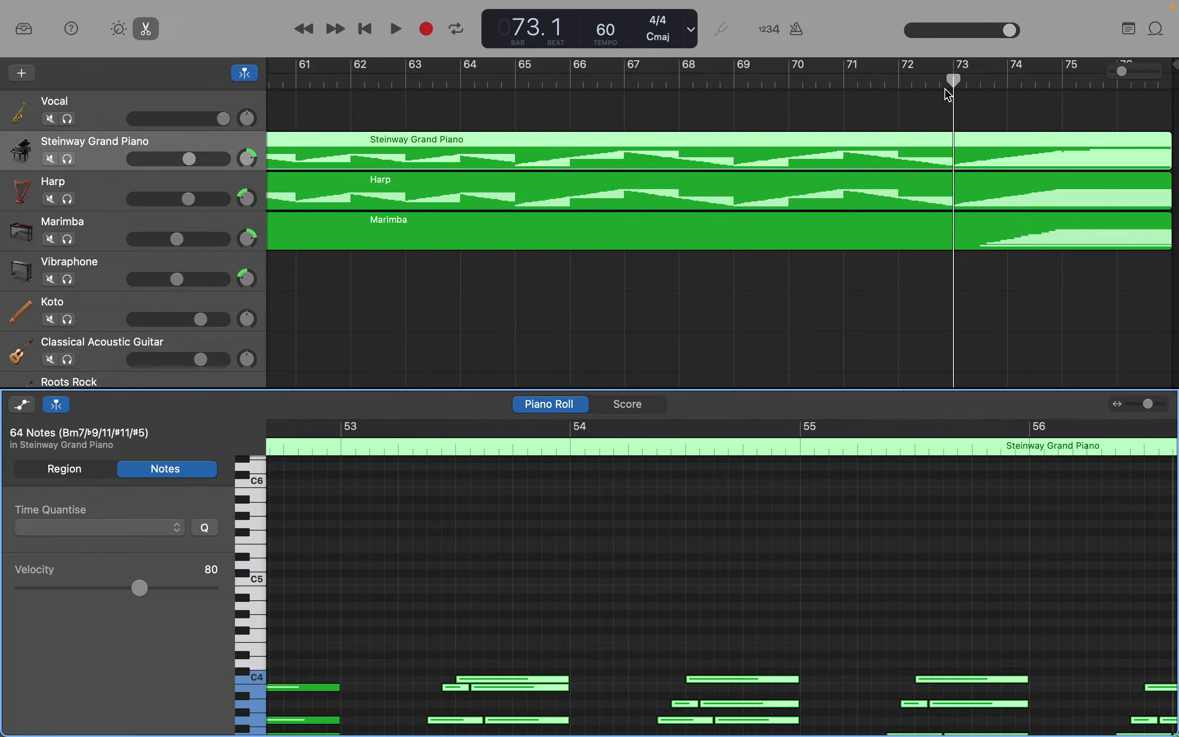
# Step: Paste the copied notes twice in a row into the Marimba region, starting at bar 65
pyautogui.click(906, 229)
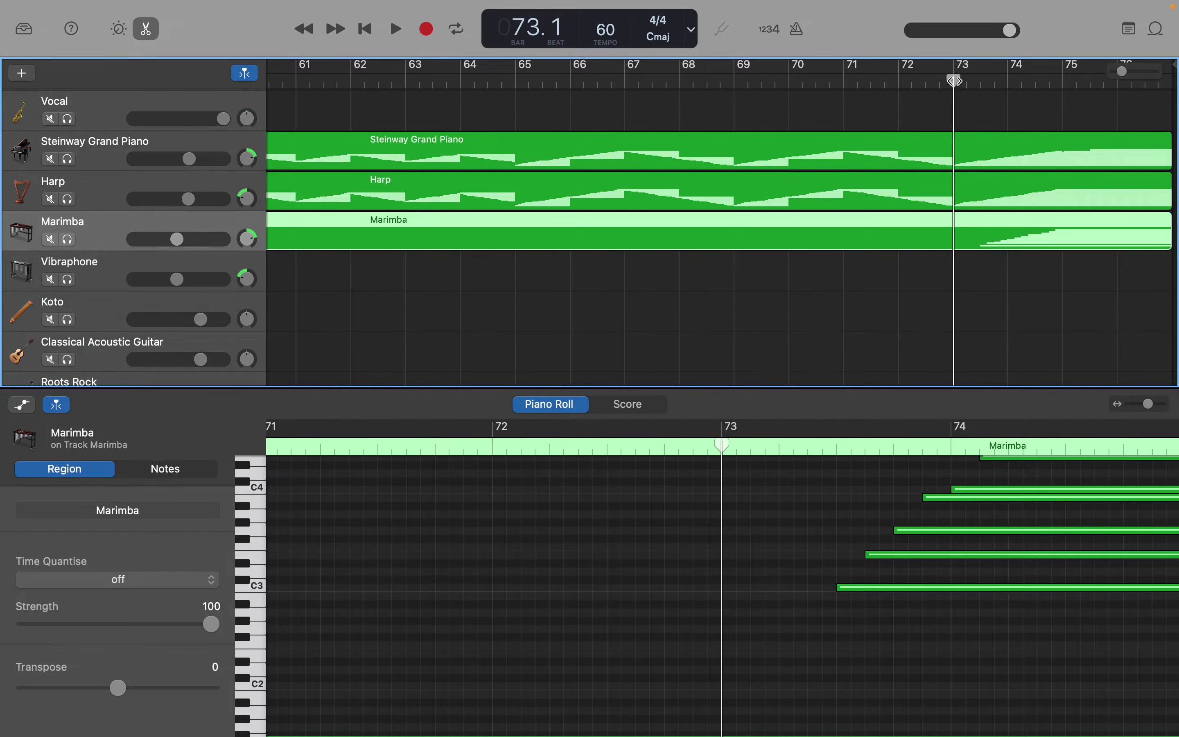
pyautogui.moveTo(954, 81); pyautogui.dragTo(521, 103)
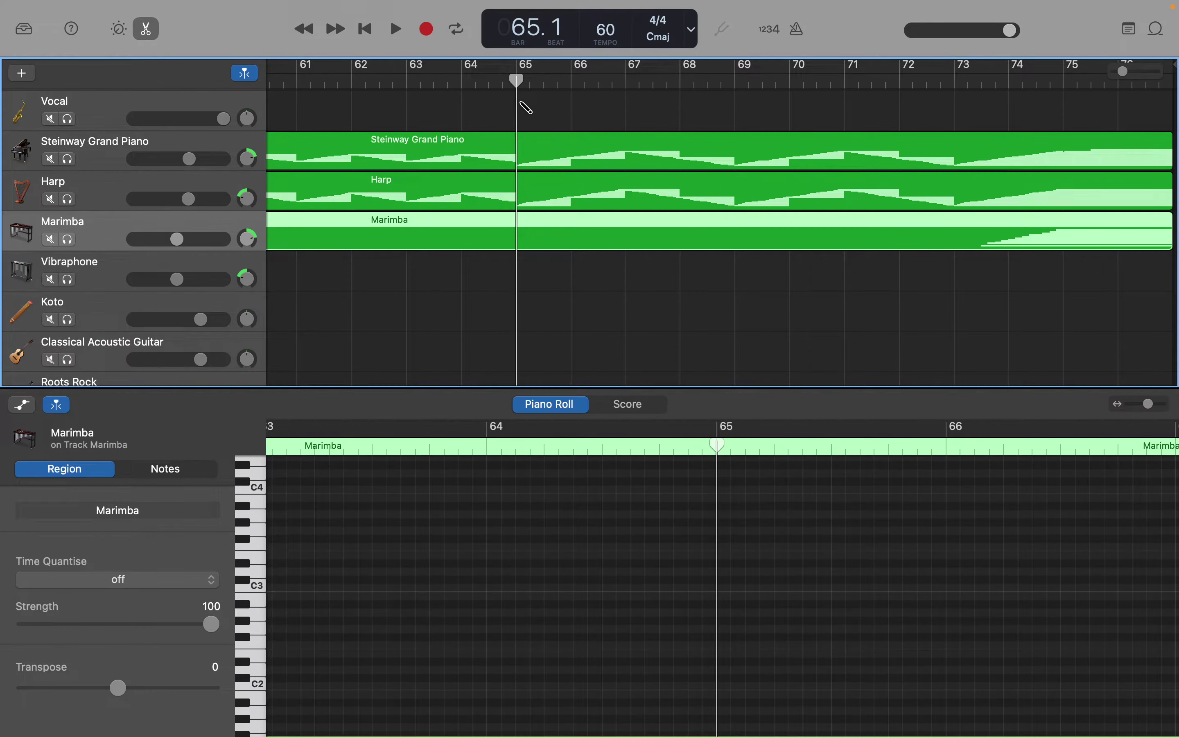
pyautogui.press('super+v')
pyautogui.press('super+v')
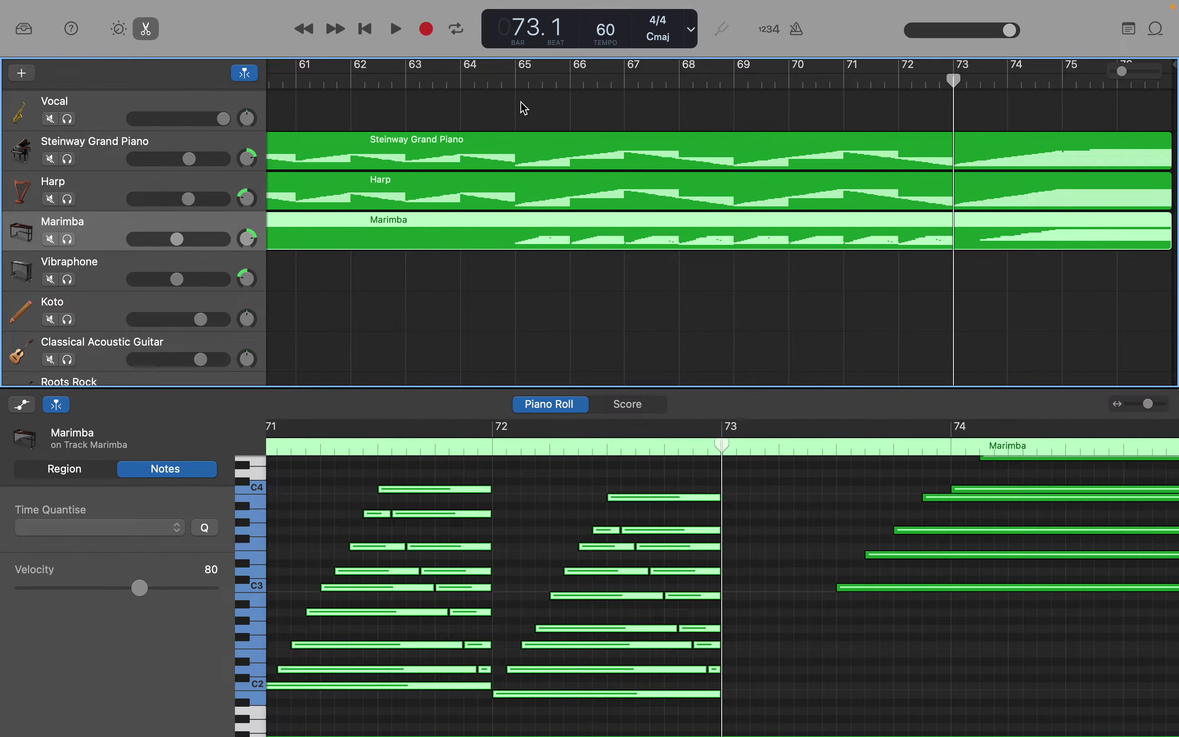
# Step: Look over the pasted Marimba notes in bars 69 to 72 leading into the closing chord at bar 73
pyautogui.scroll(-3, 538, 434)
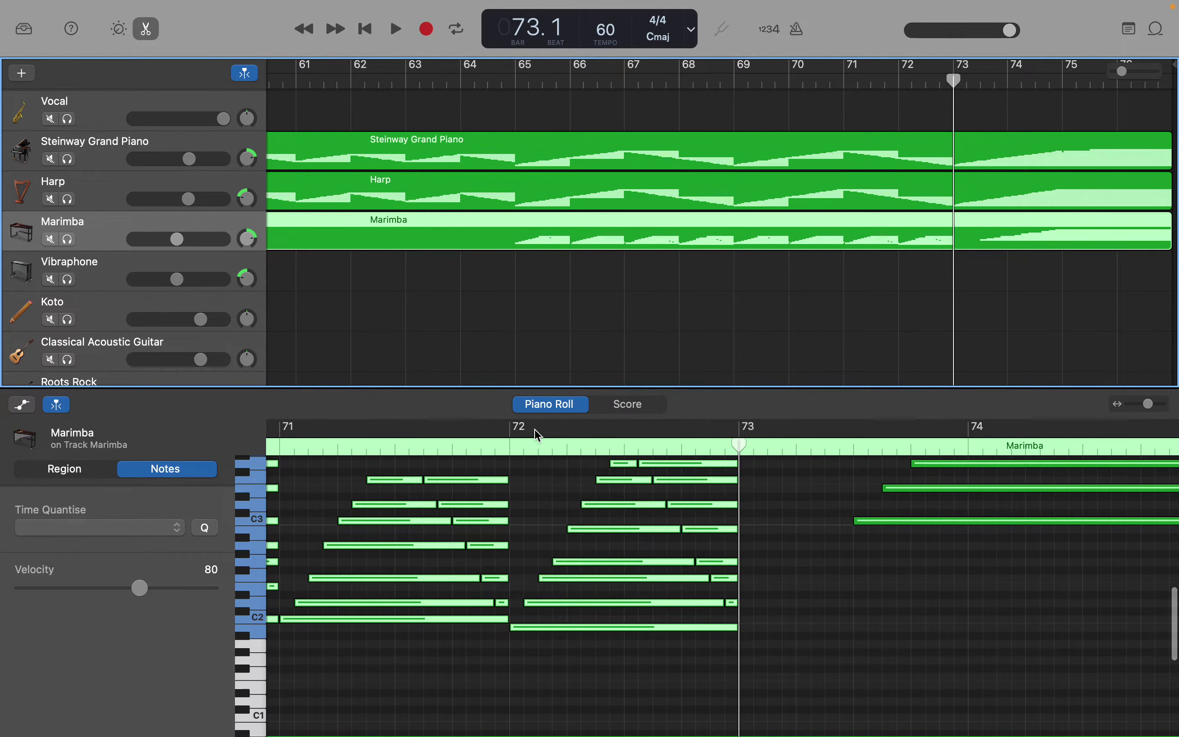
pyautogui.hscroll(-3, 539, 434)
pyautogui.scroll(3, 538, 434)
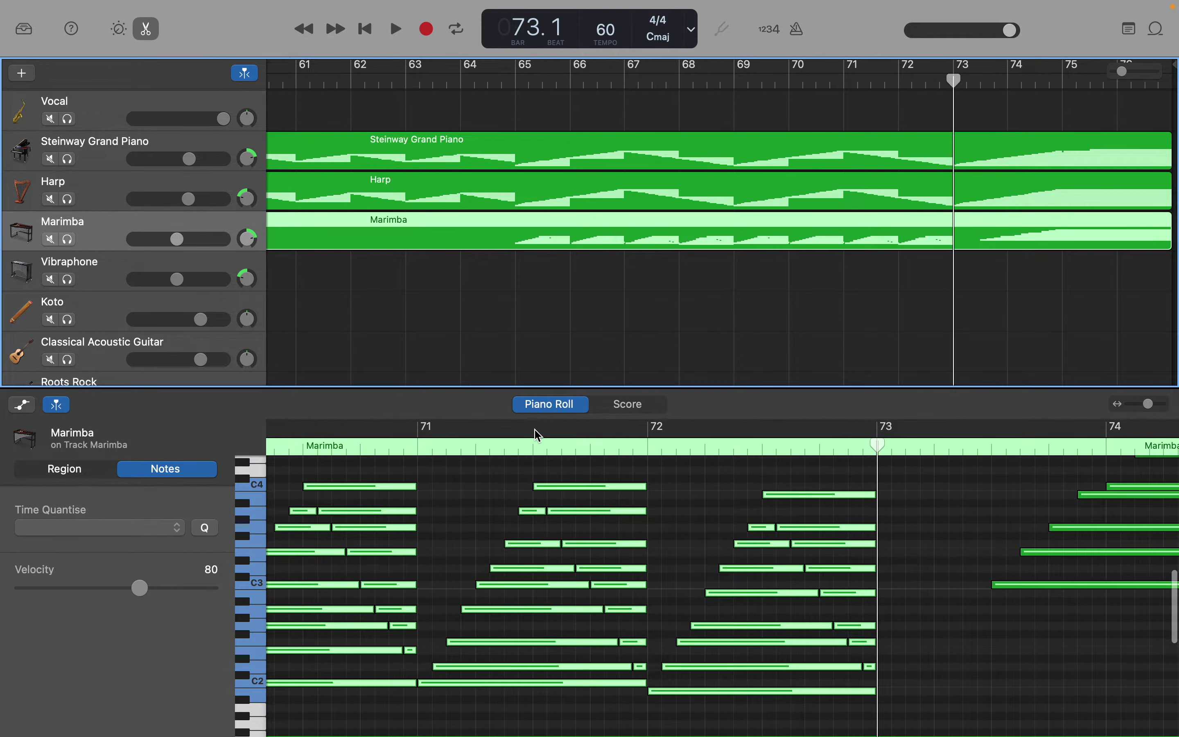
pyautogui.scroll(1, 538, 434)
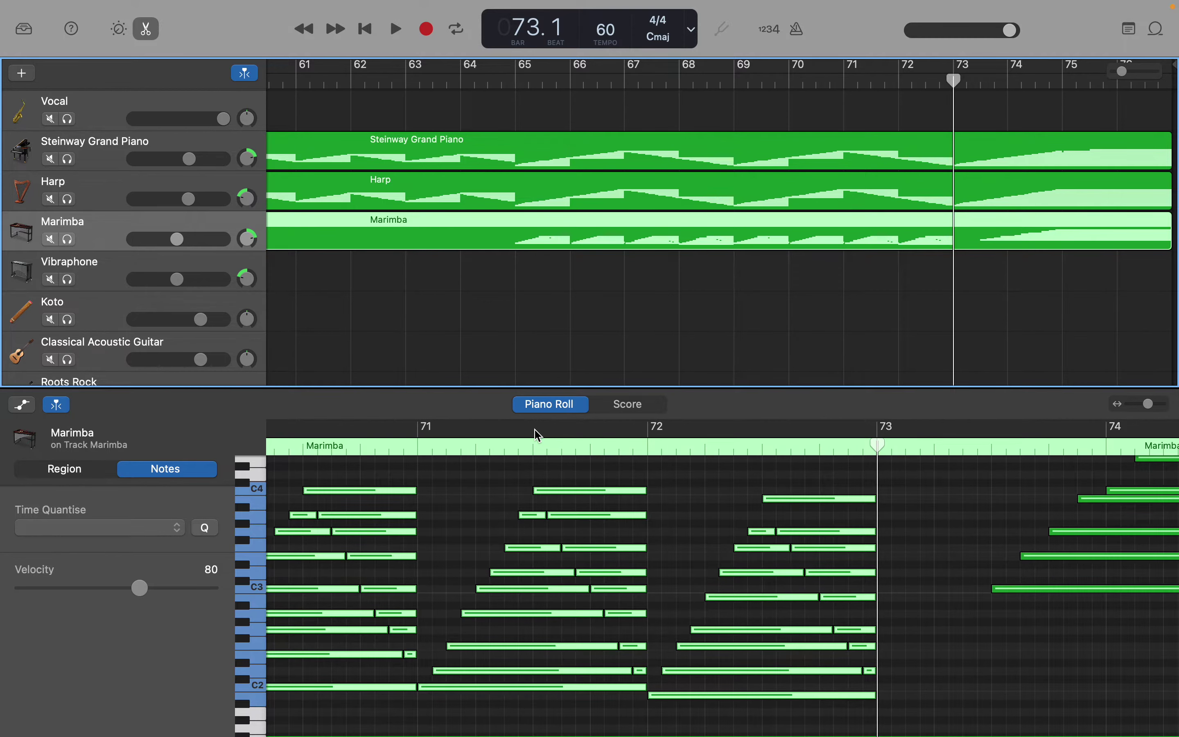
pyautogui.hscroll(-10, 539, 435)
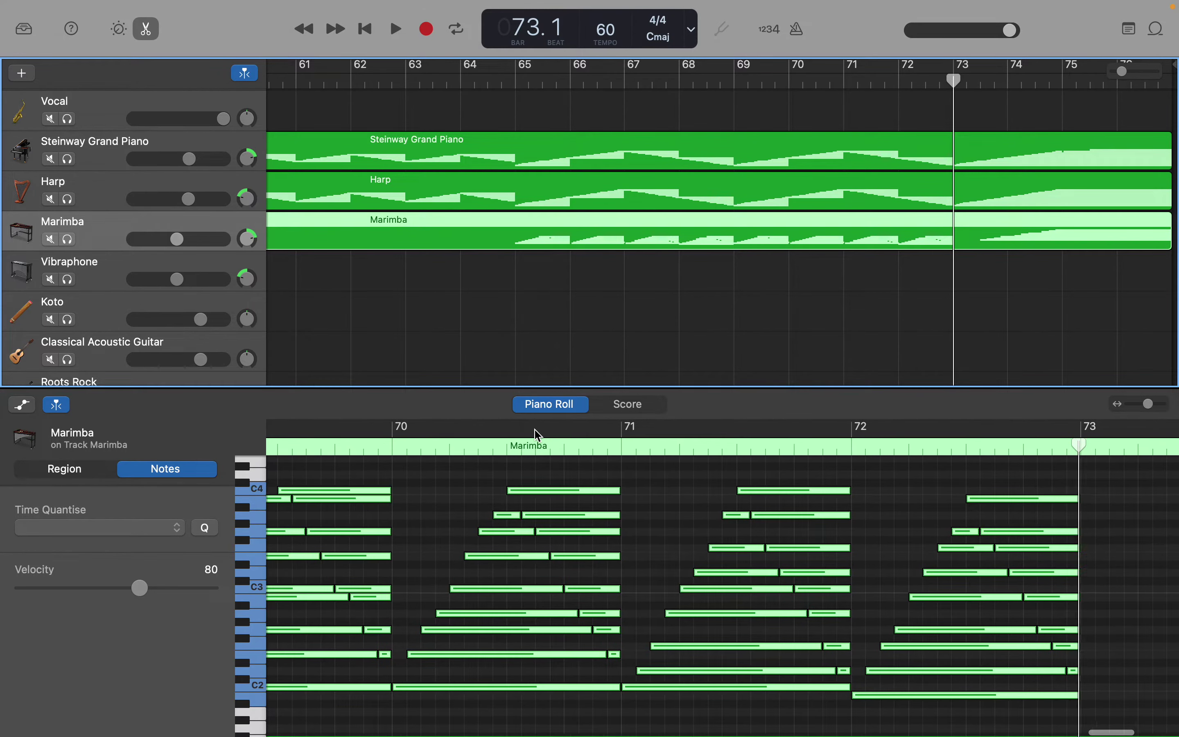
pyautogui.hscroll(-5, 538, 435)
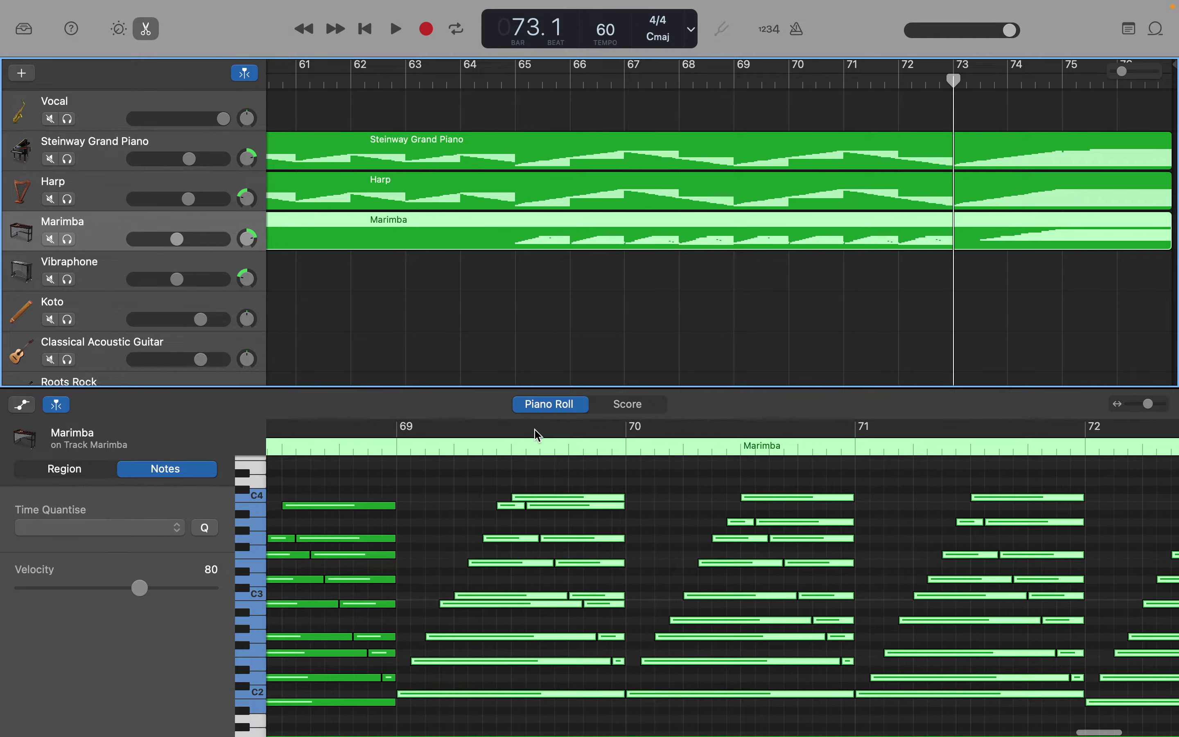
pyautogui.hscroll(5, 538, 436)
pyautogui.hscroll(1, 538, 435)
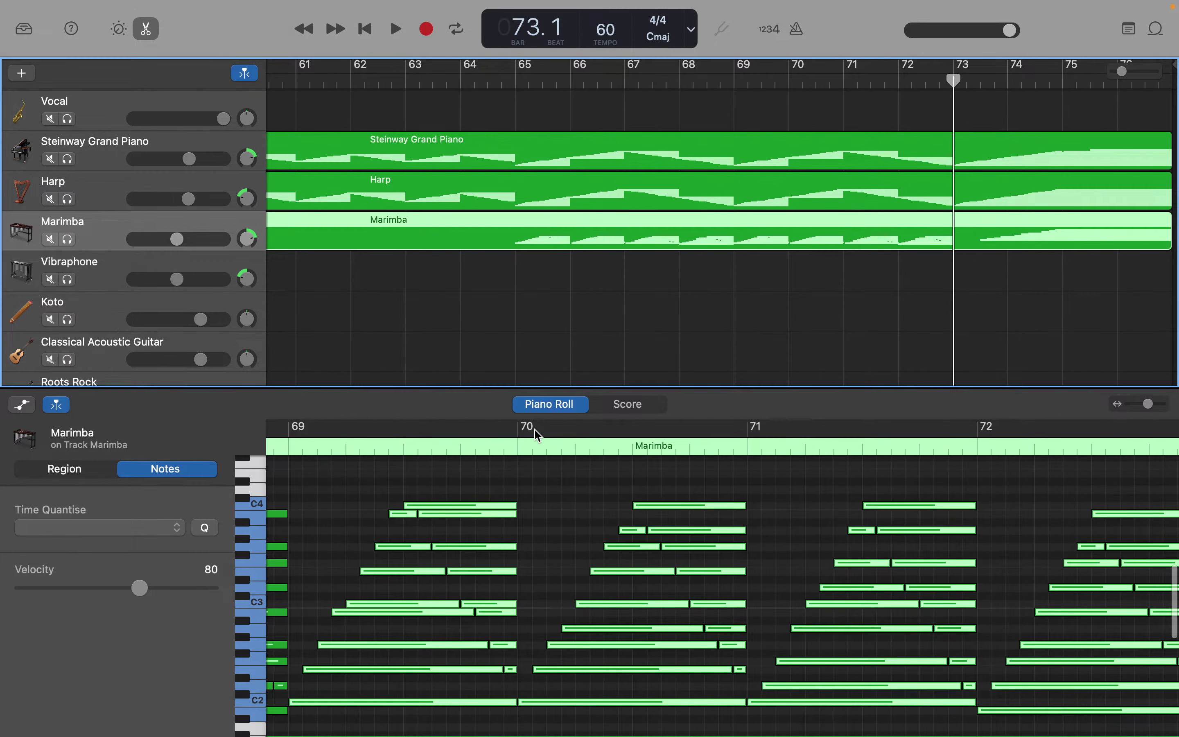
pyautogui.hscroll(8, 538, 436)
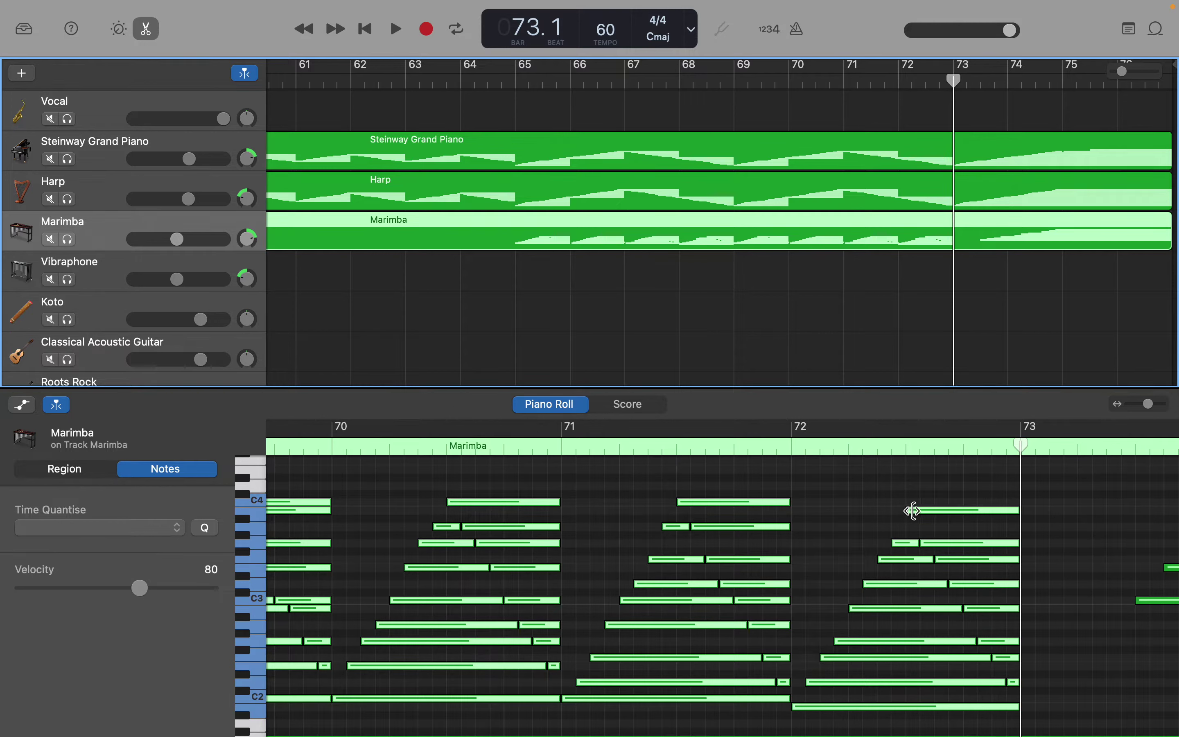
# Step: Raise all the Marimba notes in bar 72 by three semitones, moving the lowest note to D2
pyautogui.click(924, 517)
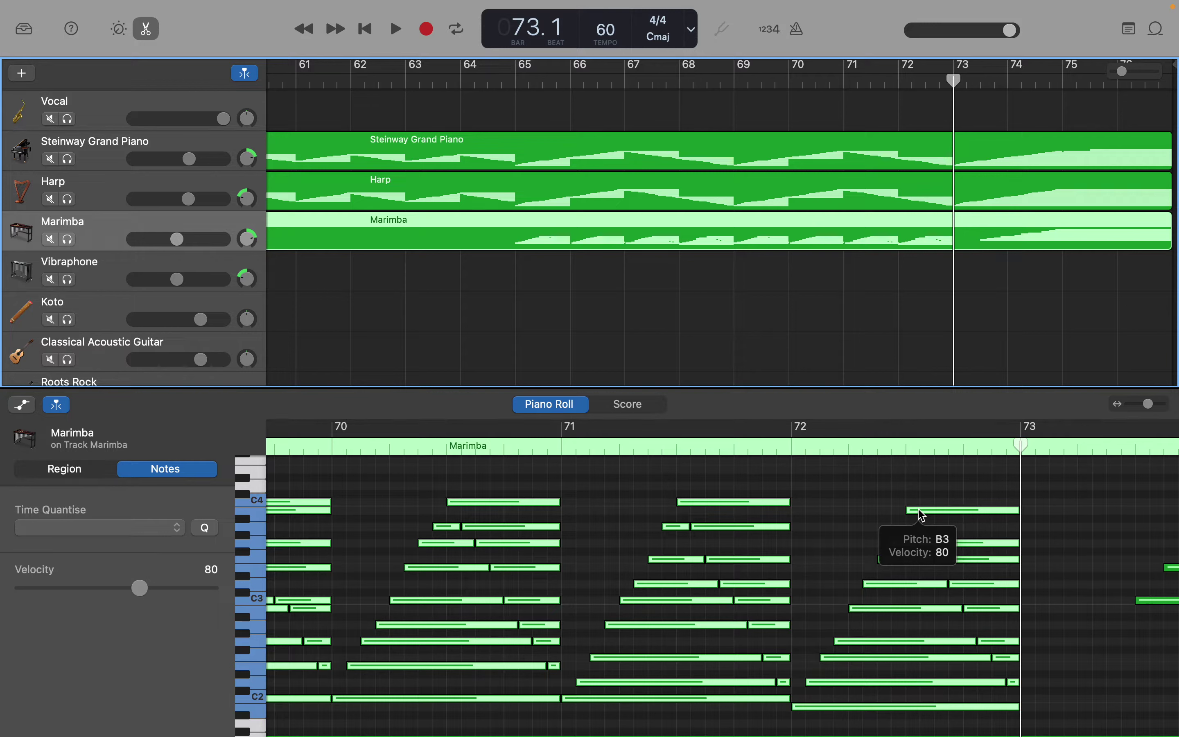
pyautogui.click(923, 516)
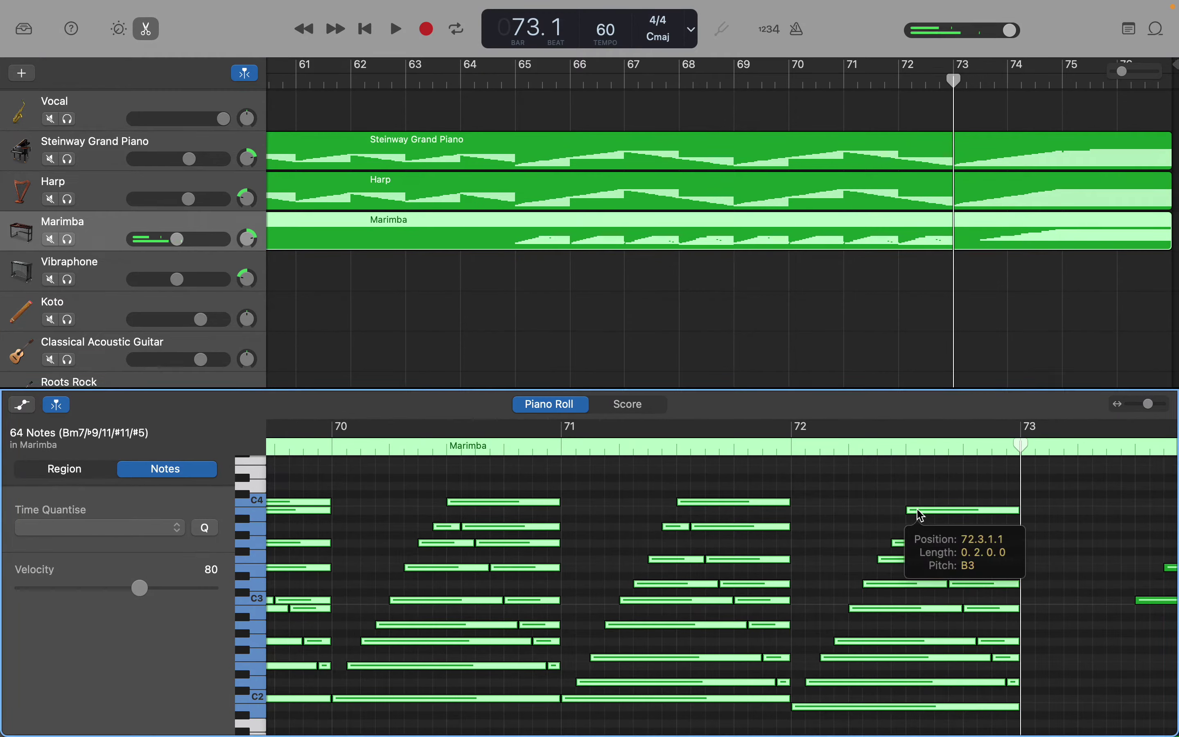
pyautogui.click(825, 478)
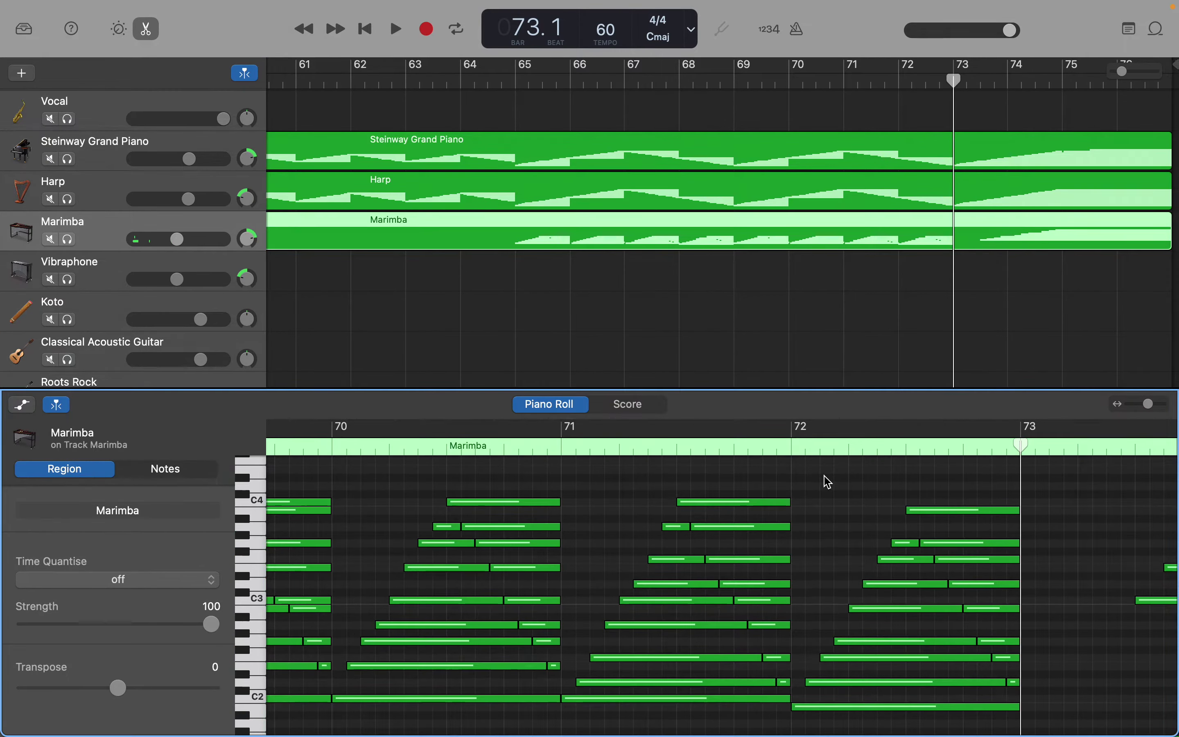
pyautogui.moveTo(802, 477); pyautogui.dragTo(1013, 692)
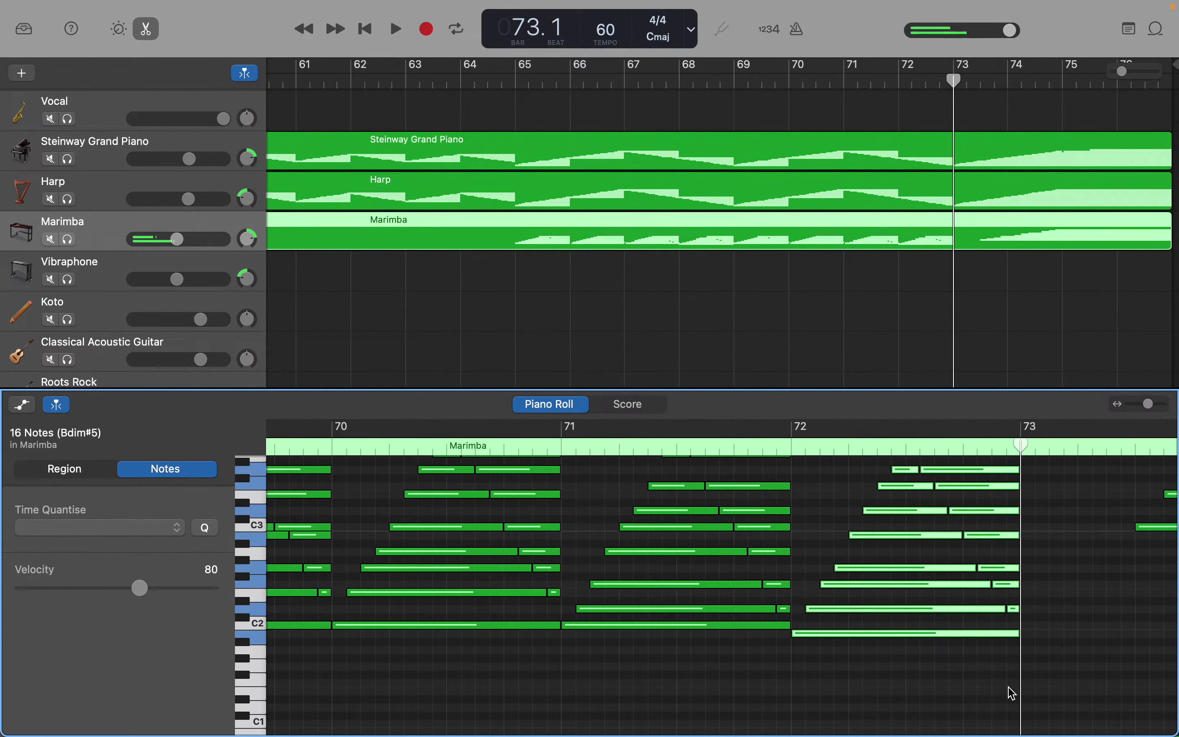
pyautogui.scroll(3, 988, 658)
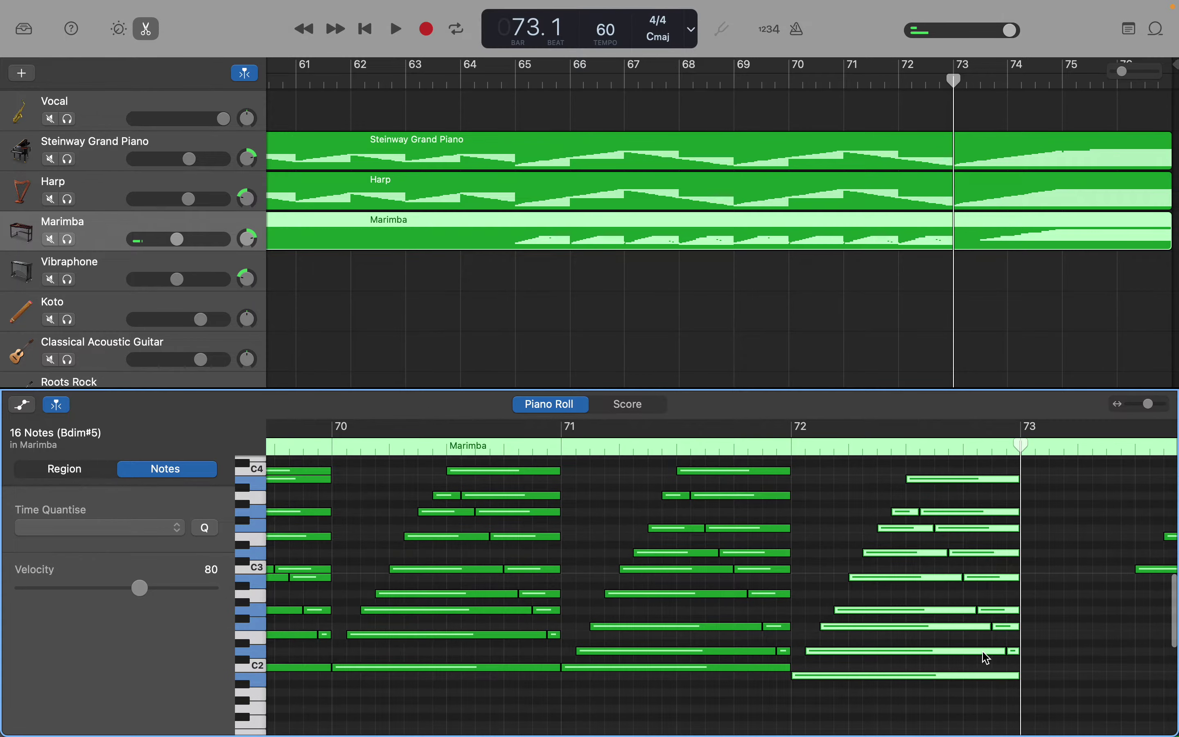
pyautogui.moveTo(942, 483); pyautogui.dragTo(942, 463)
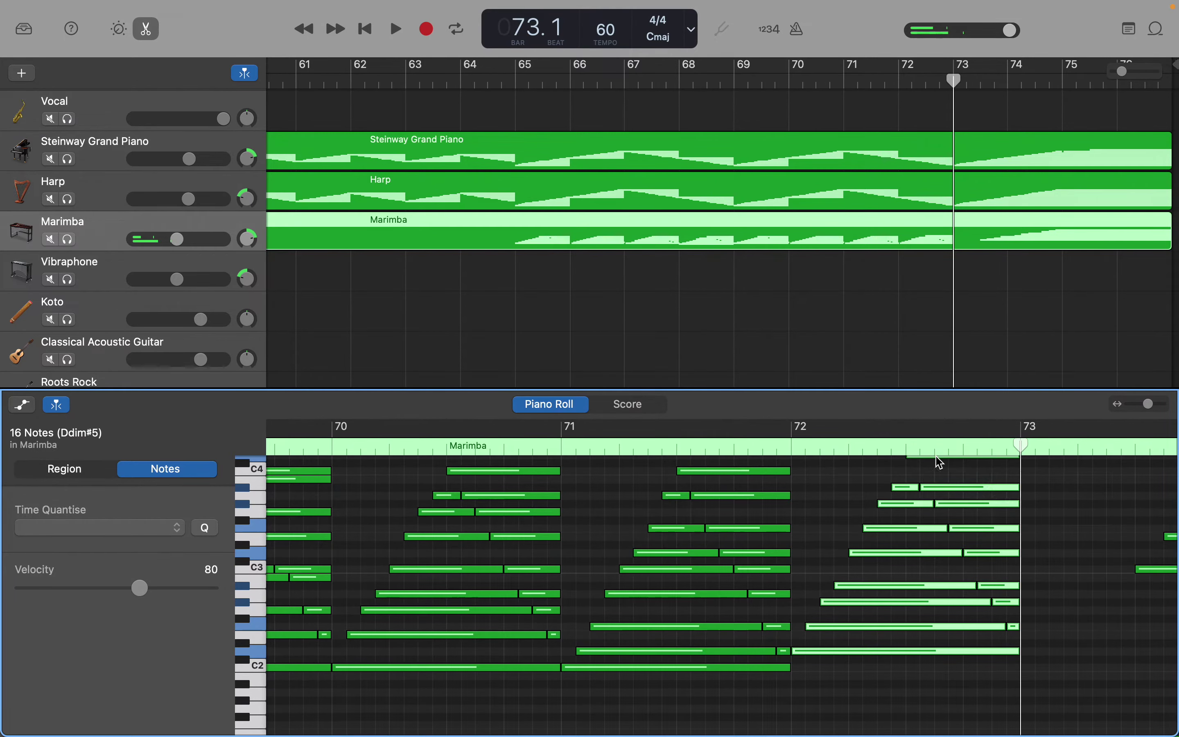
pyautogui.click(909, 621)
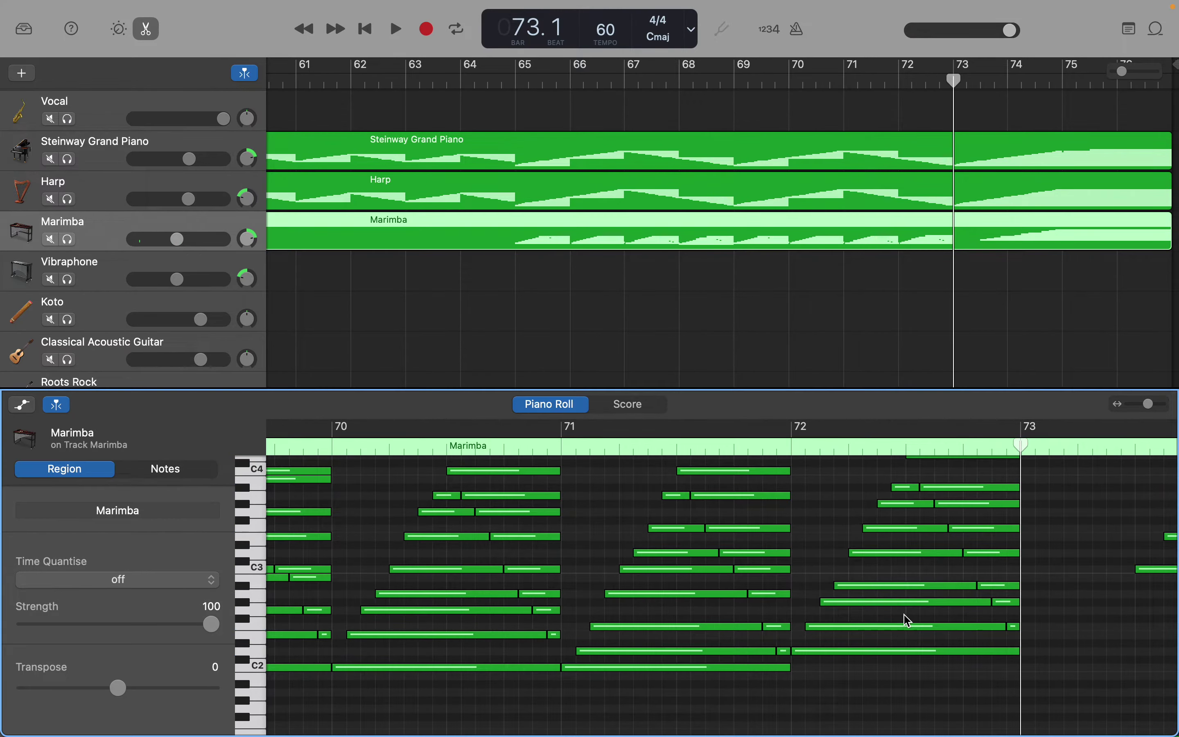
# Step: In bar 72 of the Marimba, raise the A#2 pair of notes to C3 and the G#2 pair to A2
pyautogui.moveTo(874, 576); pyautogui.dragTo(989, 579)
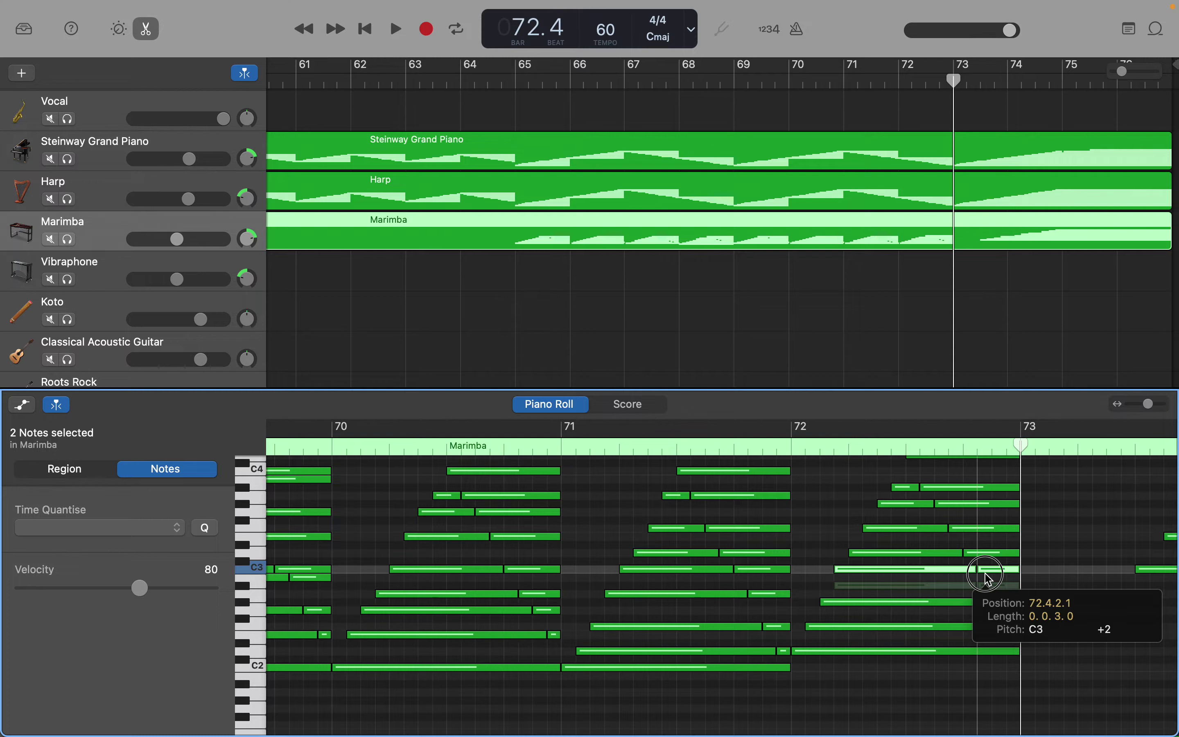
pyautogui.moveTo(989, 579); pyautogui.dragTo(987, 571)
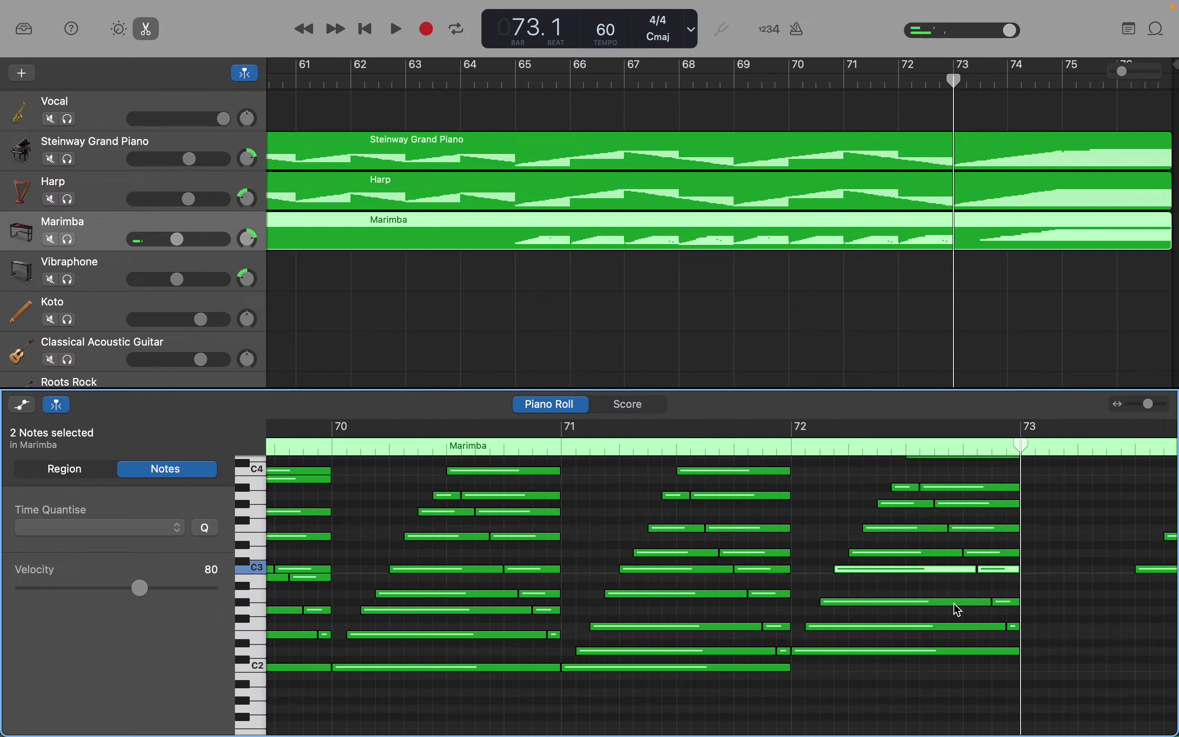
pyautogui.moveTo(948, 615)
pyautogui.mouseDown()
pyautogui.moveTo(943, 601)
pyautogui.moveTo(966, 590)
pyautogui.moveTo(999, 592)
pyautogui.moveTo(962, 603)
pyautogui.mouseUp()
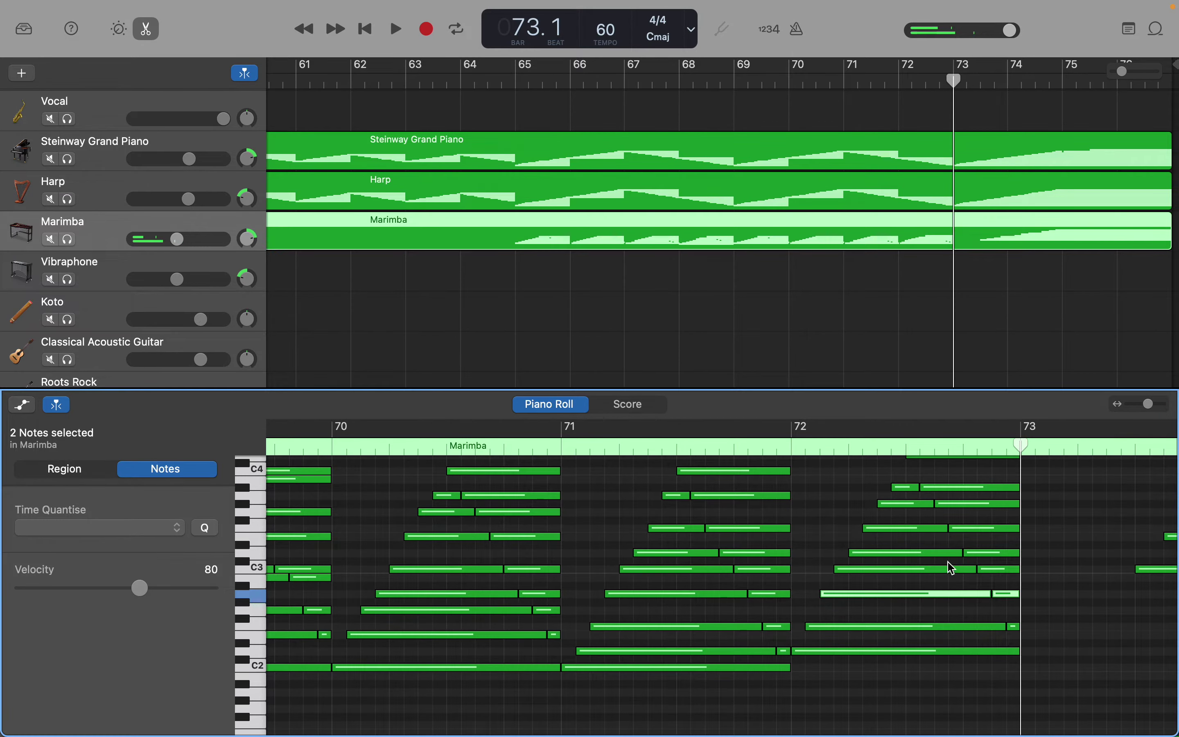
# Step: Check the upper Marimba notes in bar 72 by ear and raise the A#3 pair to C4
pyautogui.click(943, 554)
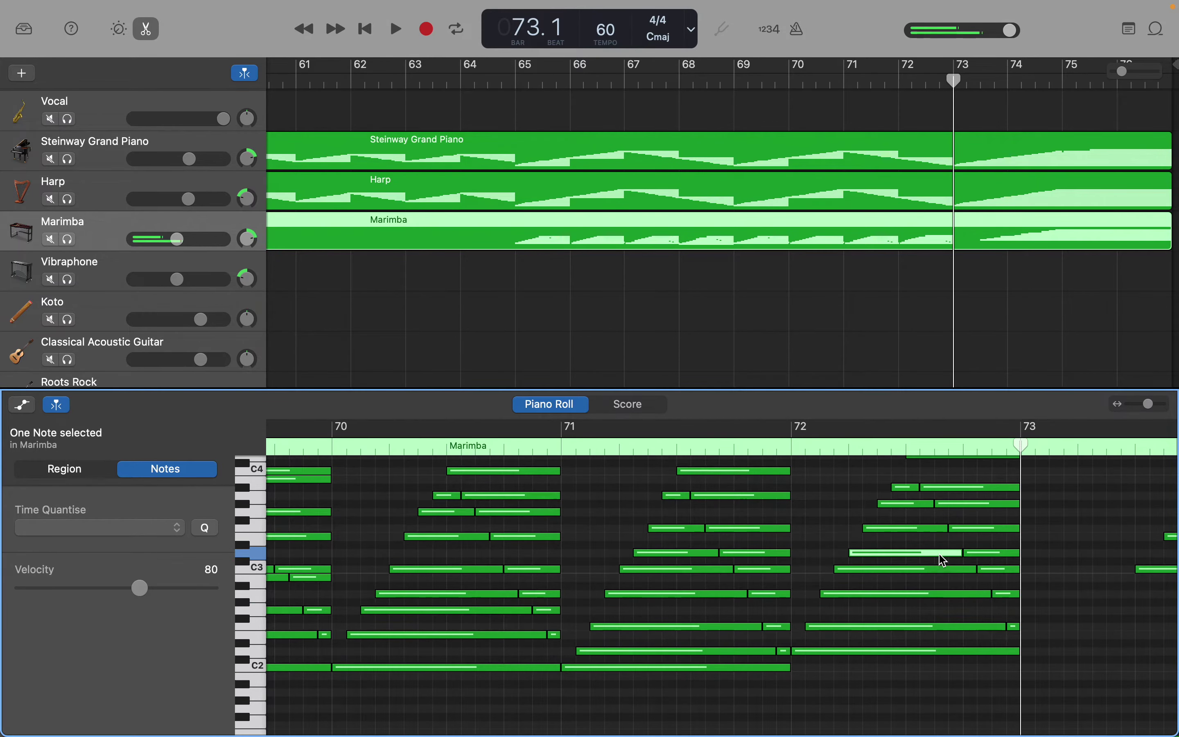
pyautogui.scroll(-1, 943, 546)
pyautogui.click(936, 525)
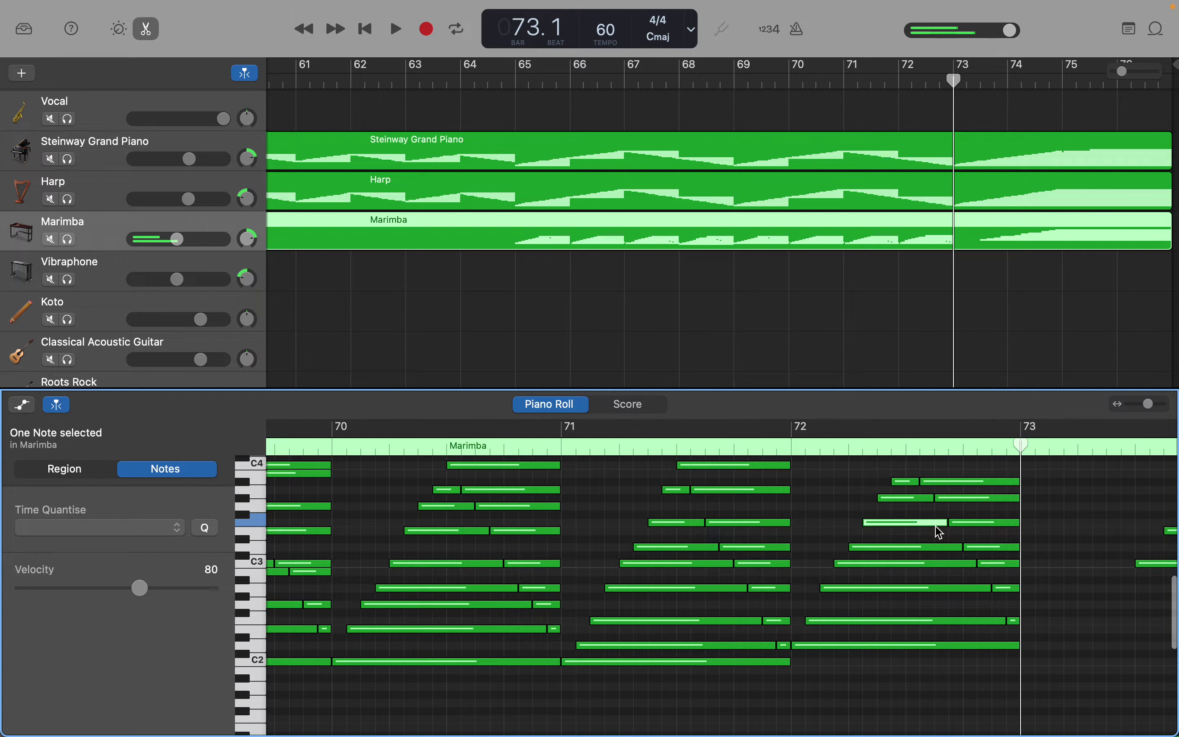
pyautogui.click(914, 479)
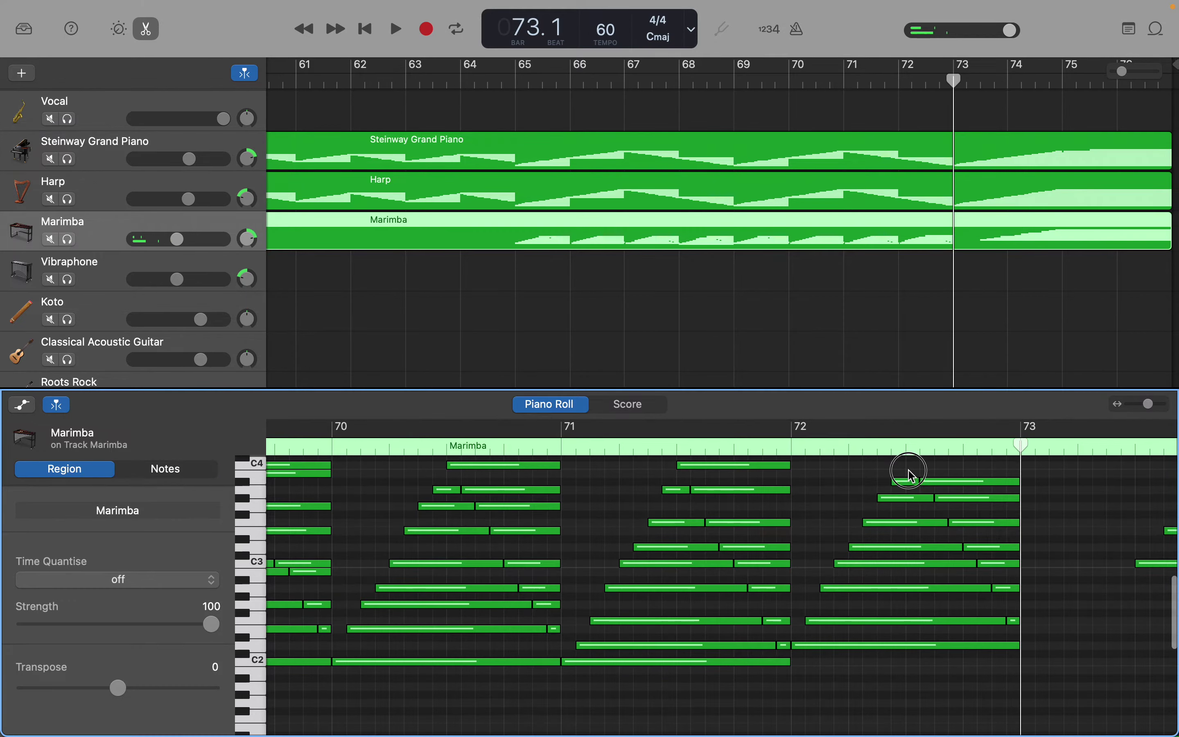
pyautogui.moveTo(911, 476); pyautogui.dragTo(964, 511)
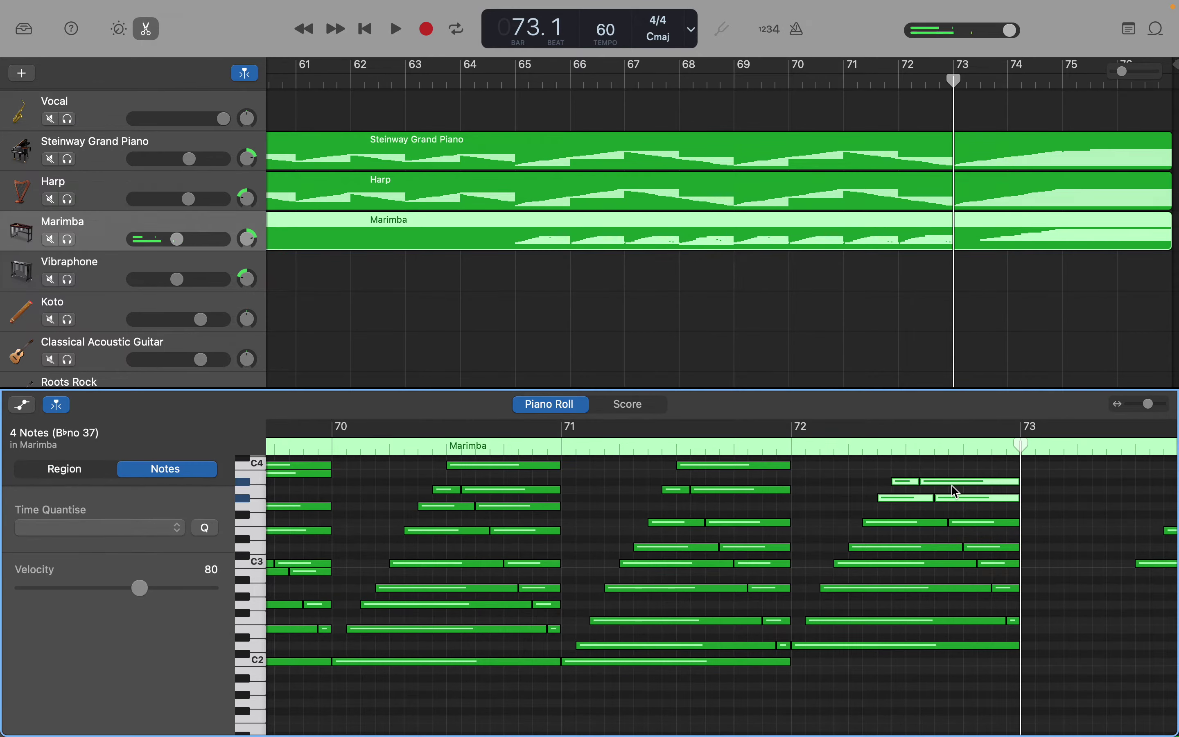
pyautogui.click(907, 482)
pyautogui.click(912, 474)
pyautogui.scroll(3, 911, 505)
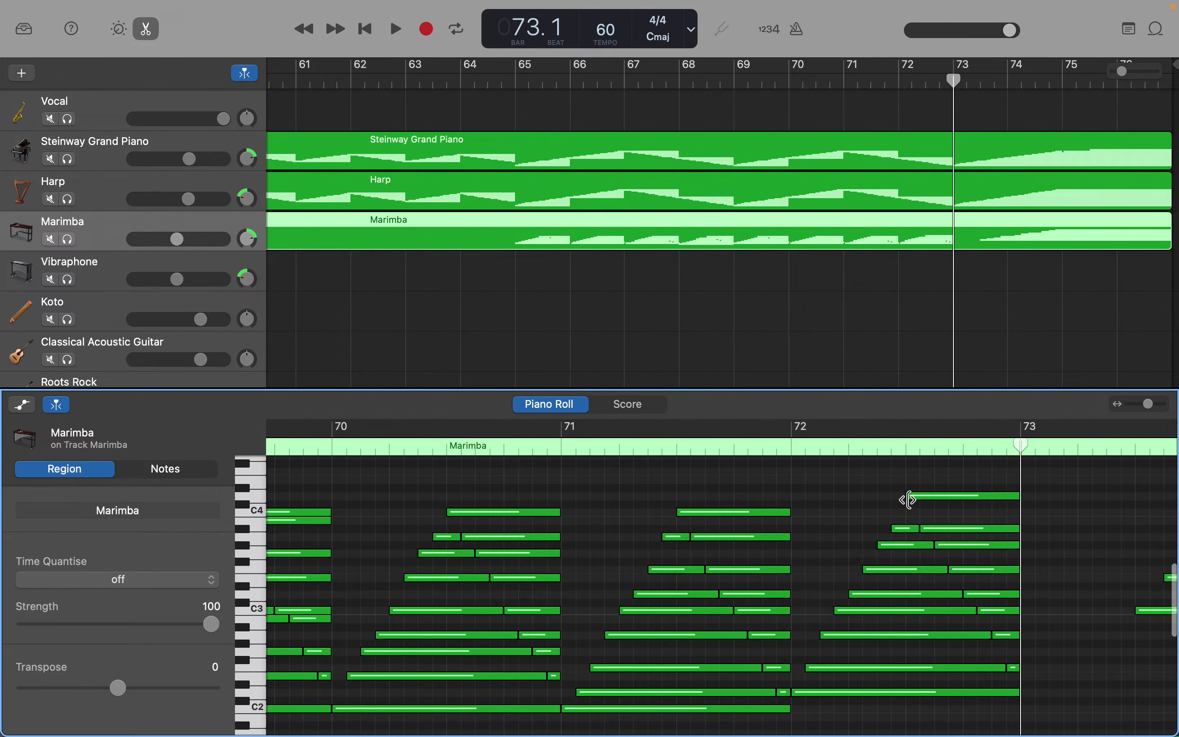
pyautogui.moveTo(908, 519); pyautogui.dragTo(939, 517)
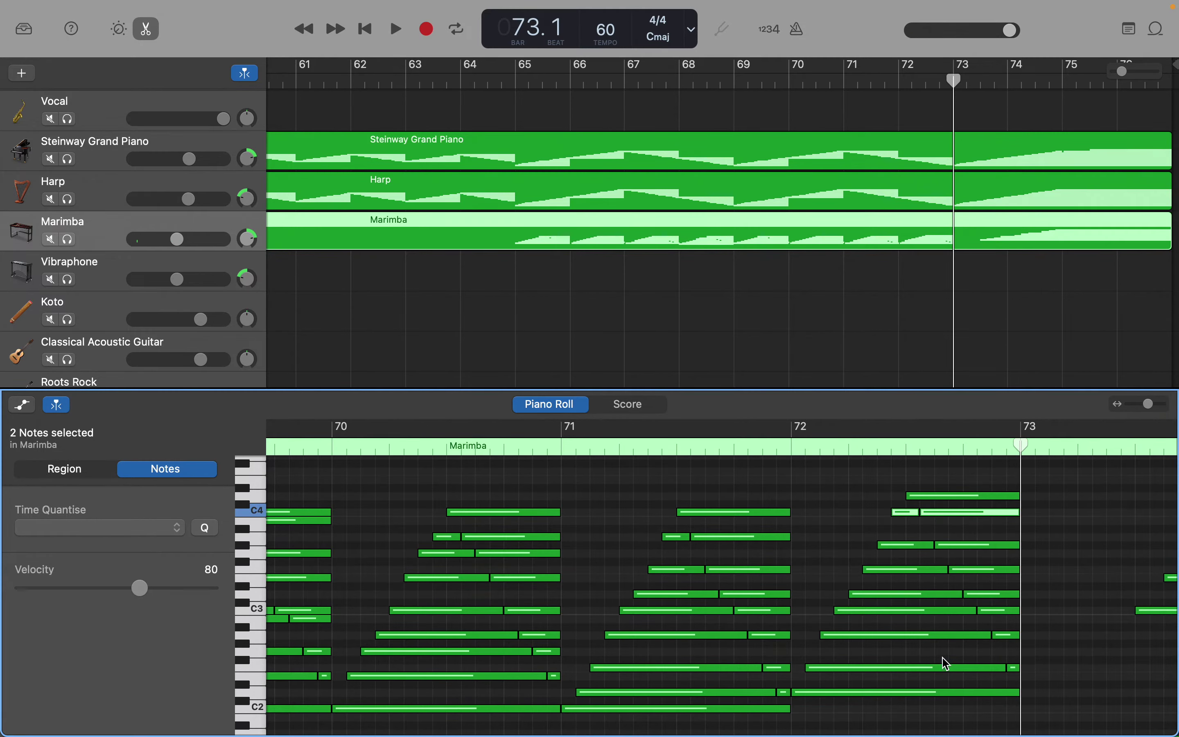
# Step: In bar 72 of the Marimba, lower the C3 pair to B2 and the G#3 pair to G3, and set the pair below the top note to B3
pyautogui.click(923, 611)
pyautogui.moveTo(1036, 620); pyautogui.dragTo(958, 615)
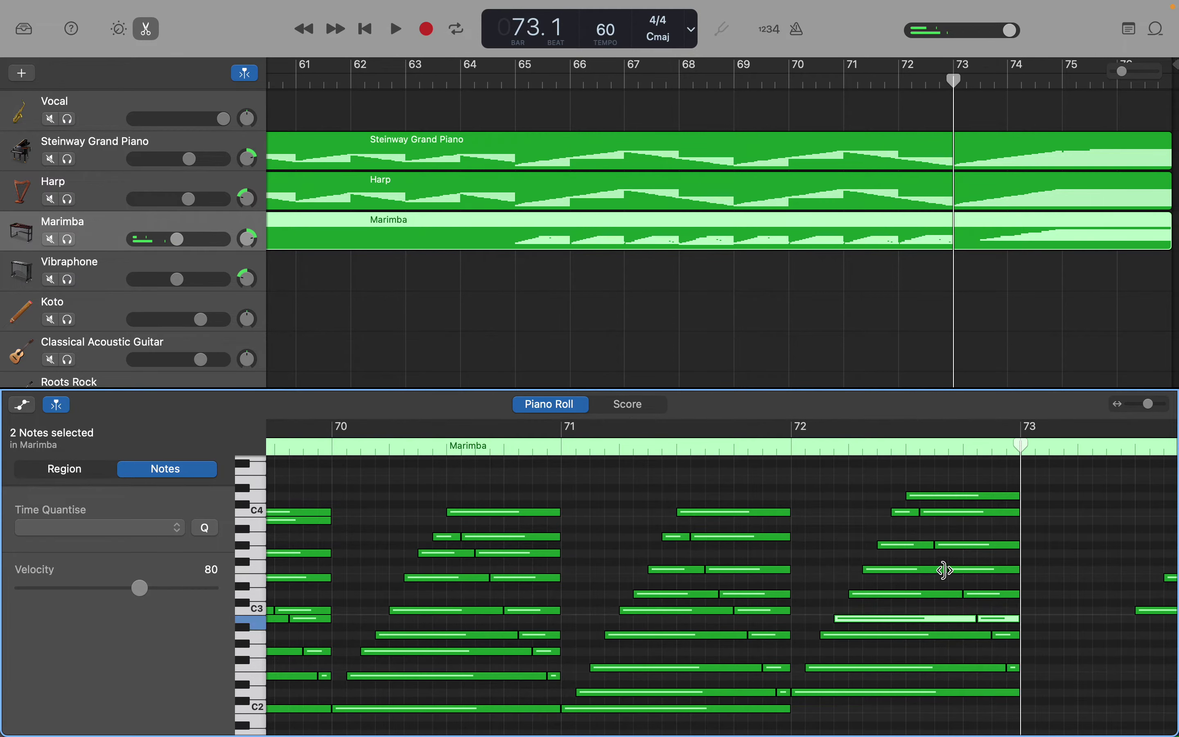
pyautogui.moveTo(956, 551); pyautogui.dragTo(911, 553)
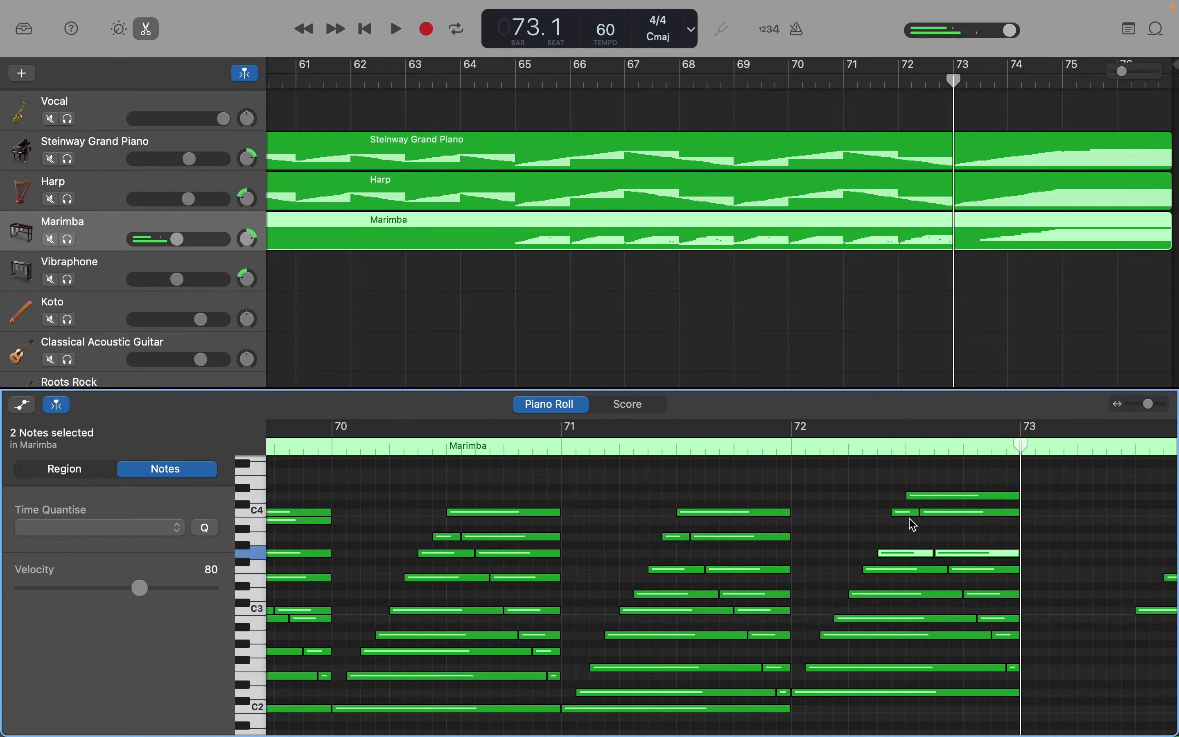
pyautogui.moveTo(900, 507); pyautogui.dragTo(948, 524)
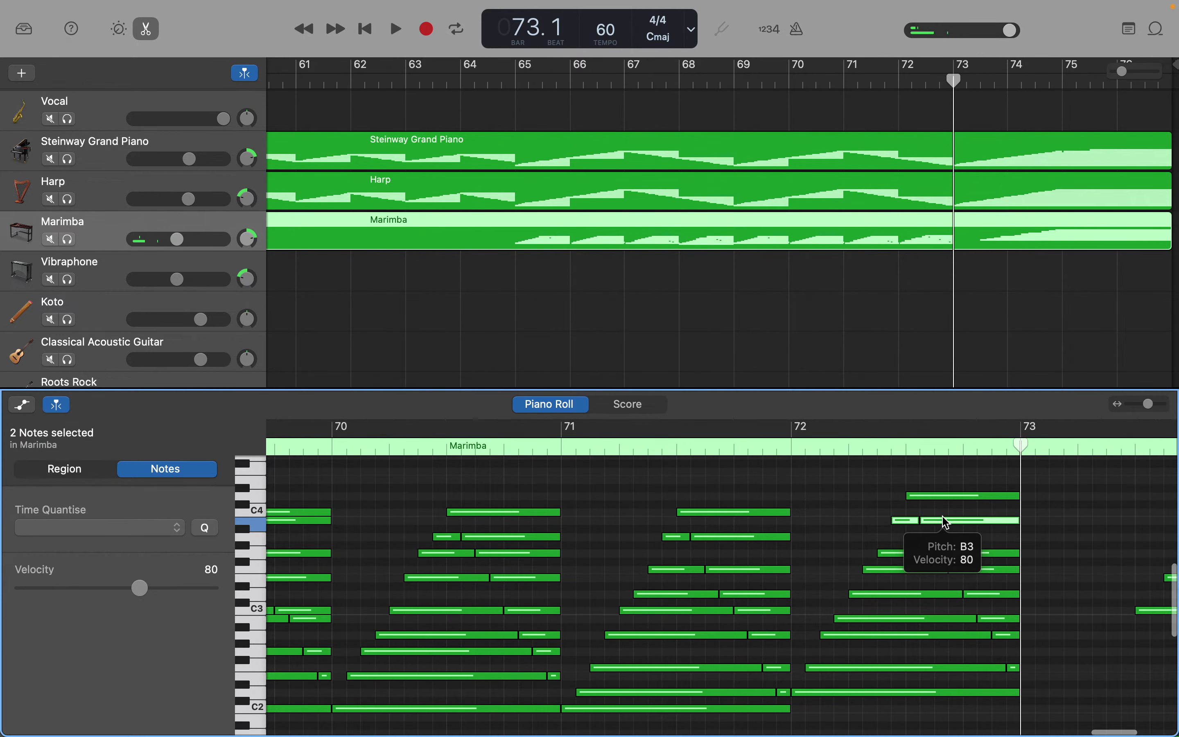
# Step: Delete all the Marimba notes in bar 68
pyautogui.hscroll(-10, 947, 522)
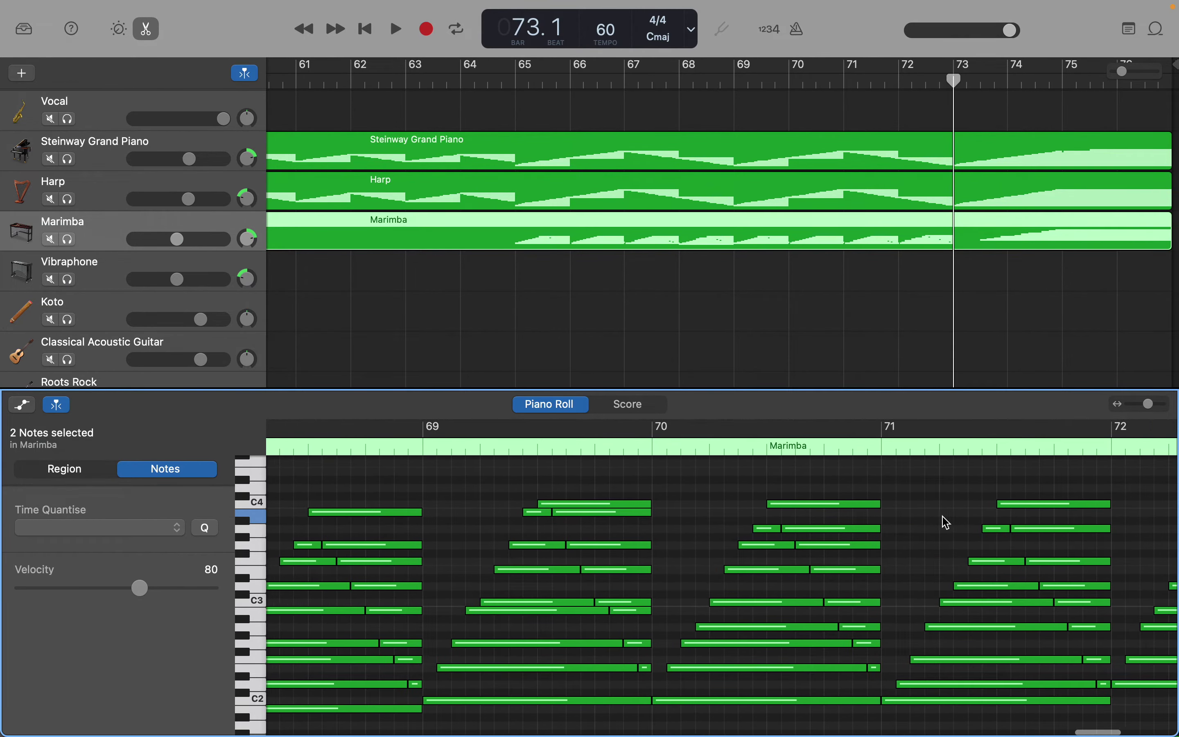
pyautogui.hscroll(-12, 947, 523)
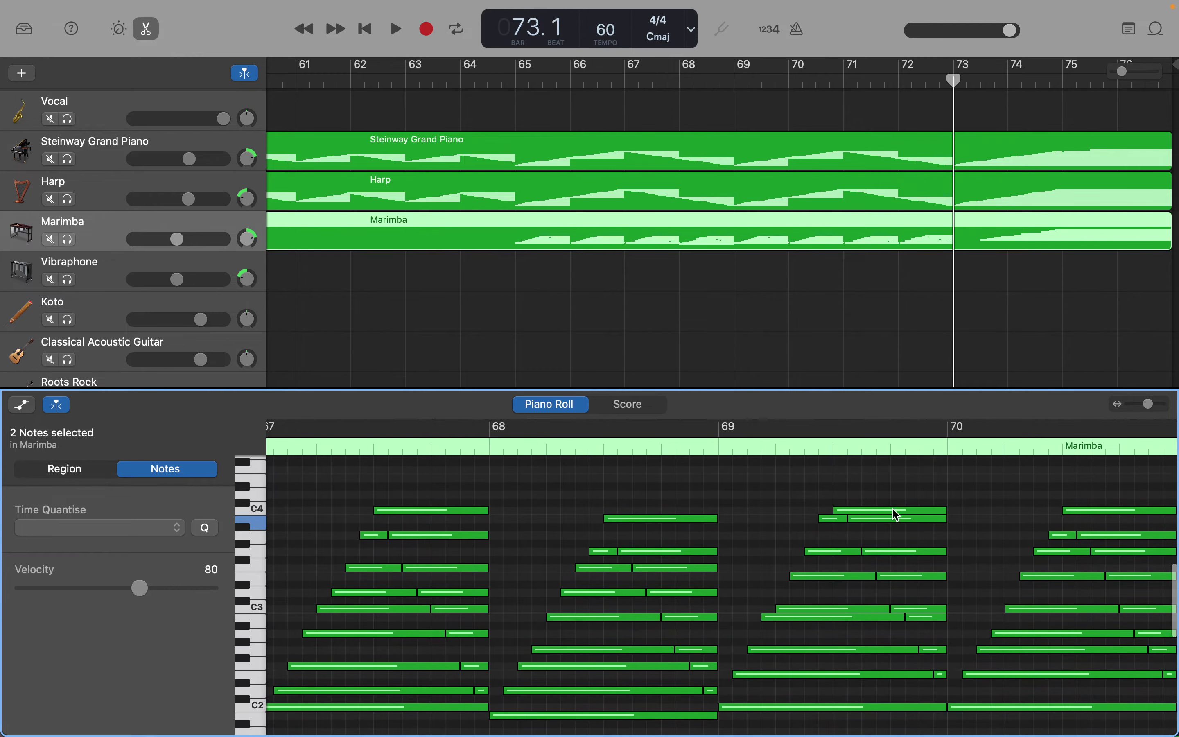
pyautogui.moveTo(710, 502); pyautogui.dragTo(508, 608)
pyautogui.press('Delete')
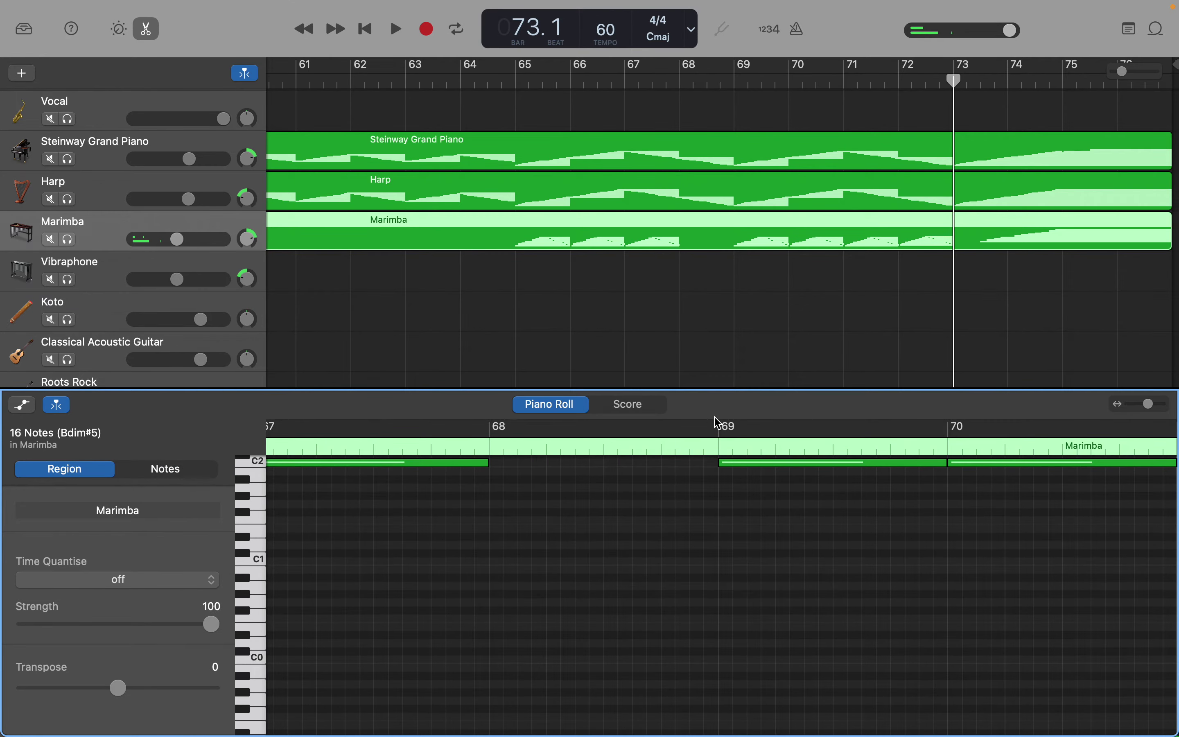
# Step: Copy all the Marimba notes of bar 72 and paste them into the empty bar 68
pyautogui.moveTo(955, 78); pyautogui.dragTo(682, 116)
pyautogui.hscroll(10, 1175, 610)
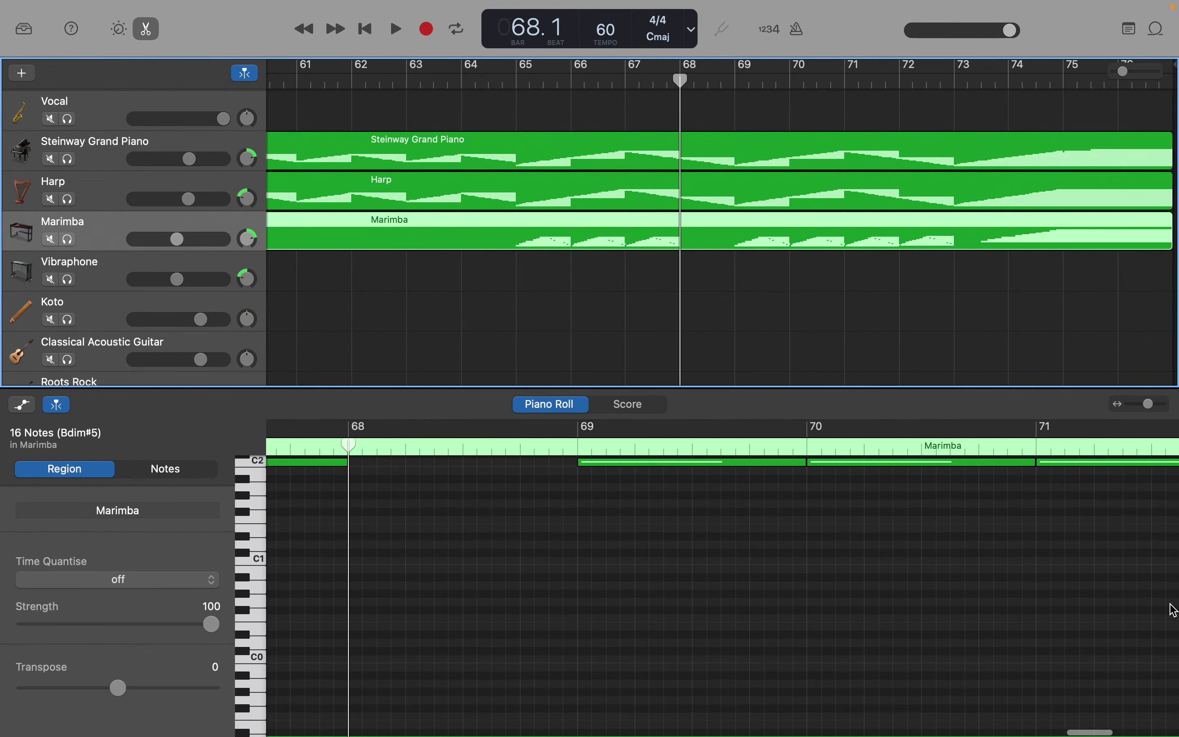
pyautogui.scroll(5, 1174, 610)
pyautogui.scroll(4, 1174, 610)
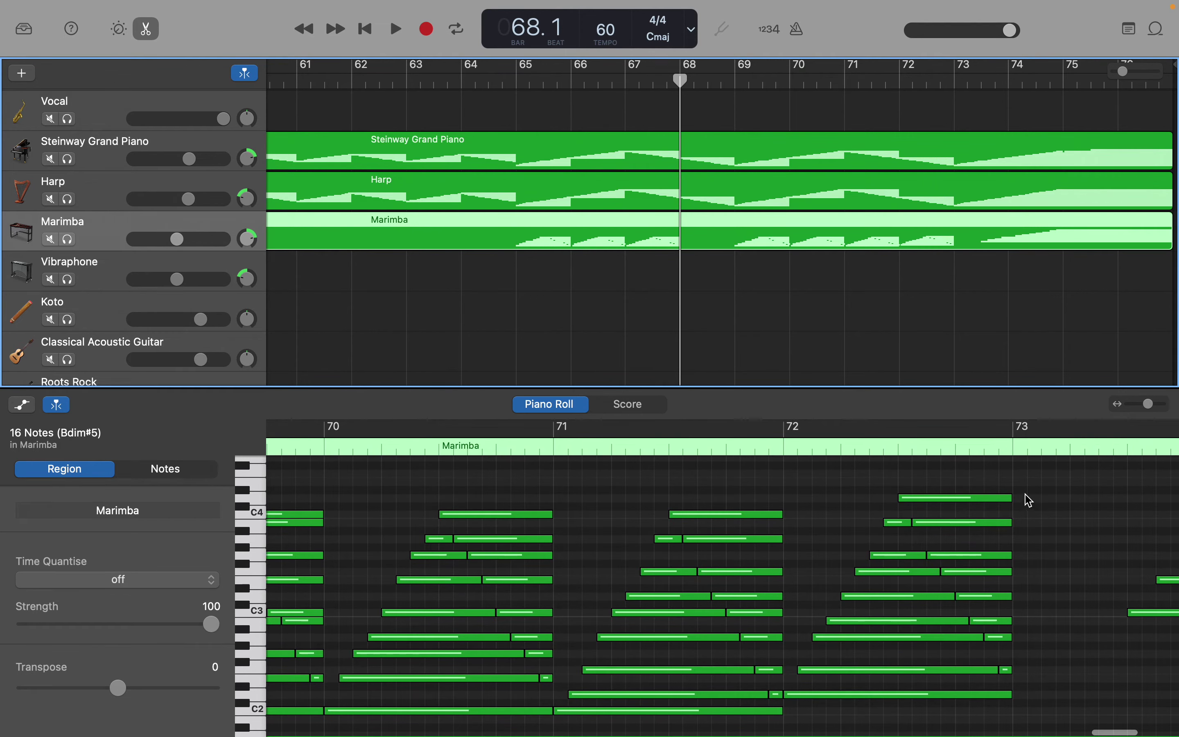
pyautogui.moveTo(1013, 489); pyautogui.dragTo(898, 716)
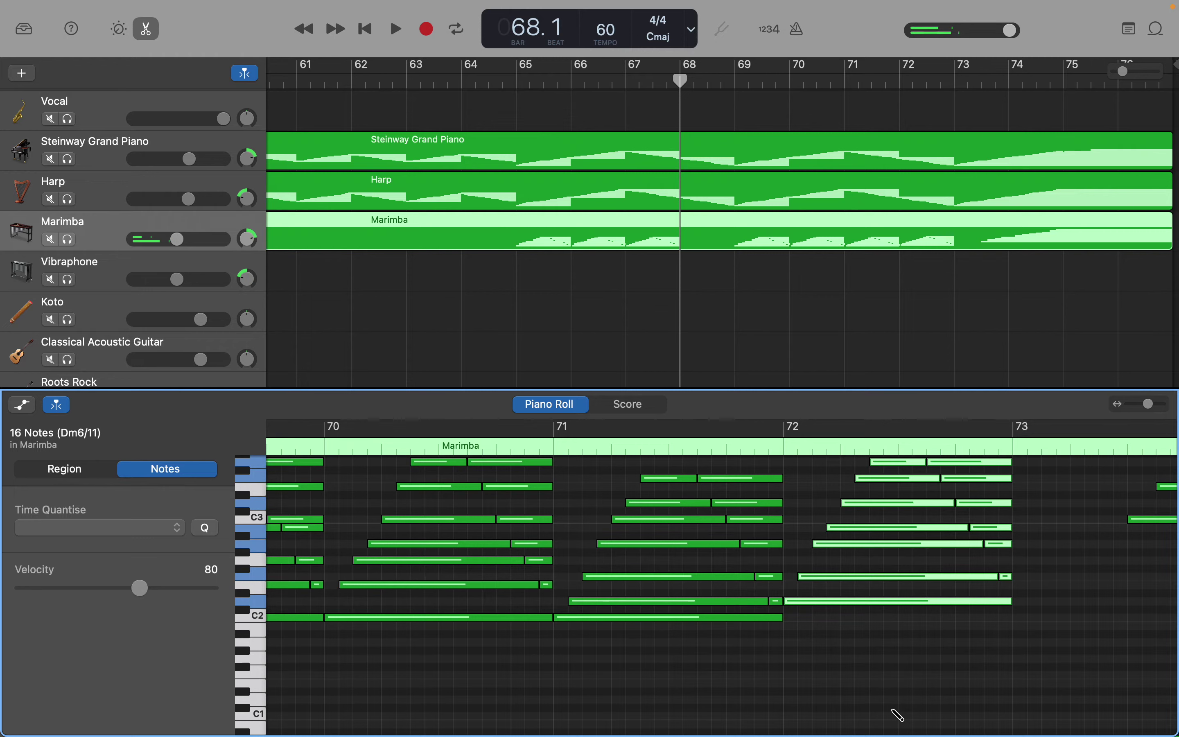
pyautogui.press('.')
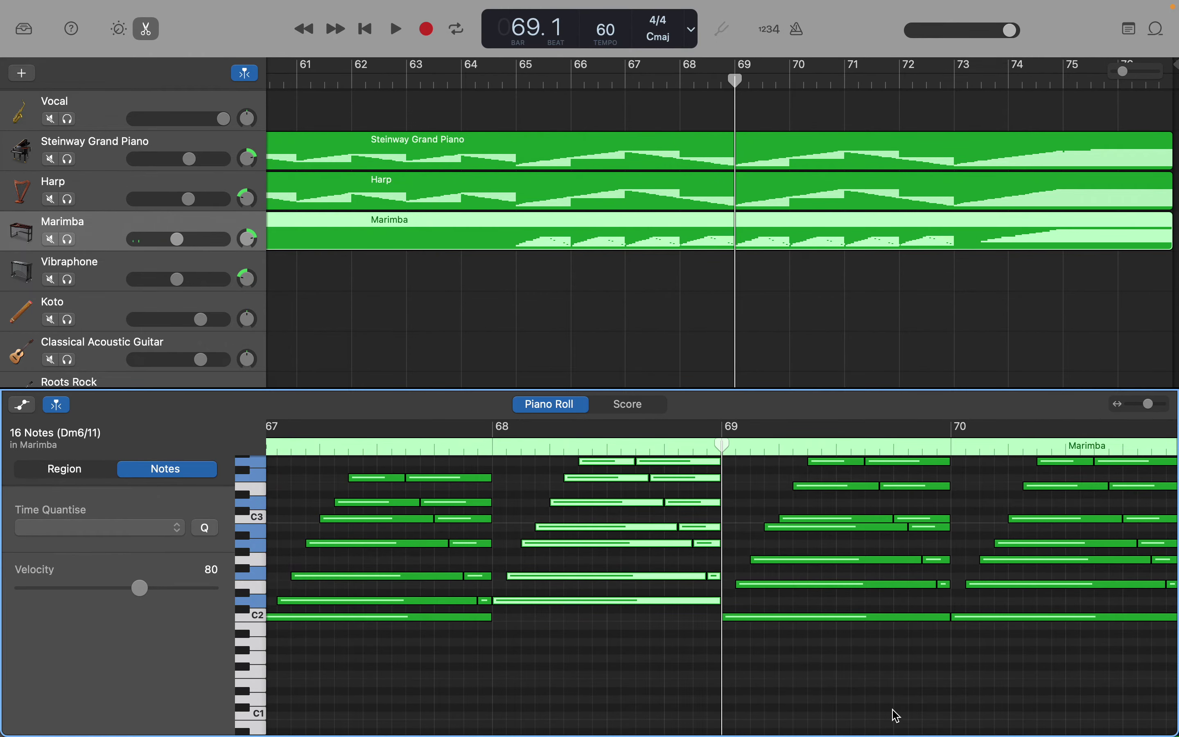
# Step: Select all the Marimba notes in bars 65 to 72 and raise them by one octave, moving the lowest notes to C3
pyautogui.hscroll(10, 898, 716)
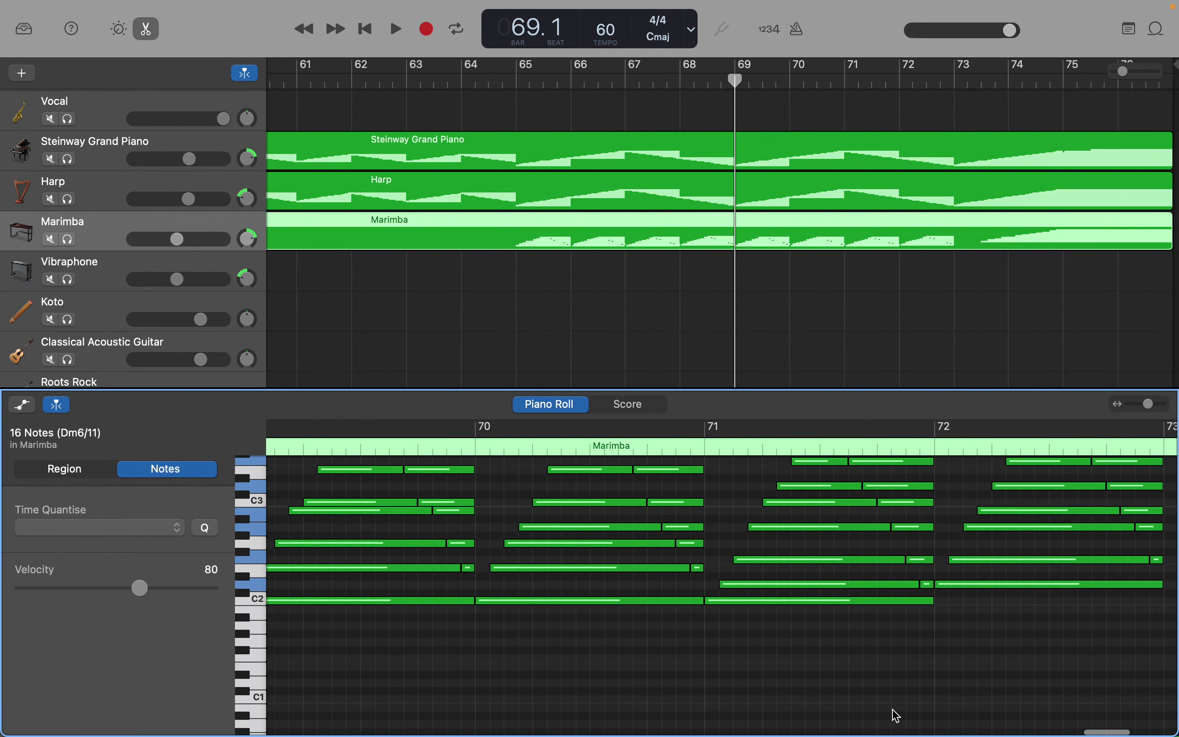
pyautogui.hscroll(5, 898, 715)
pyautogui.moveTo(904, 707); pyautogui.dragTo(141, 638)
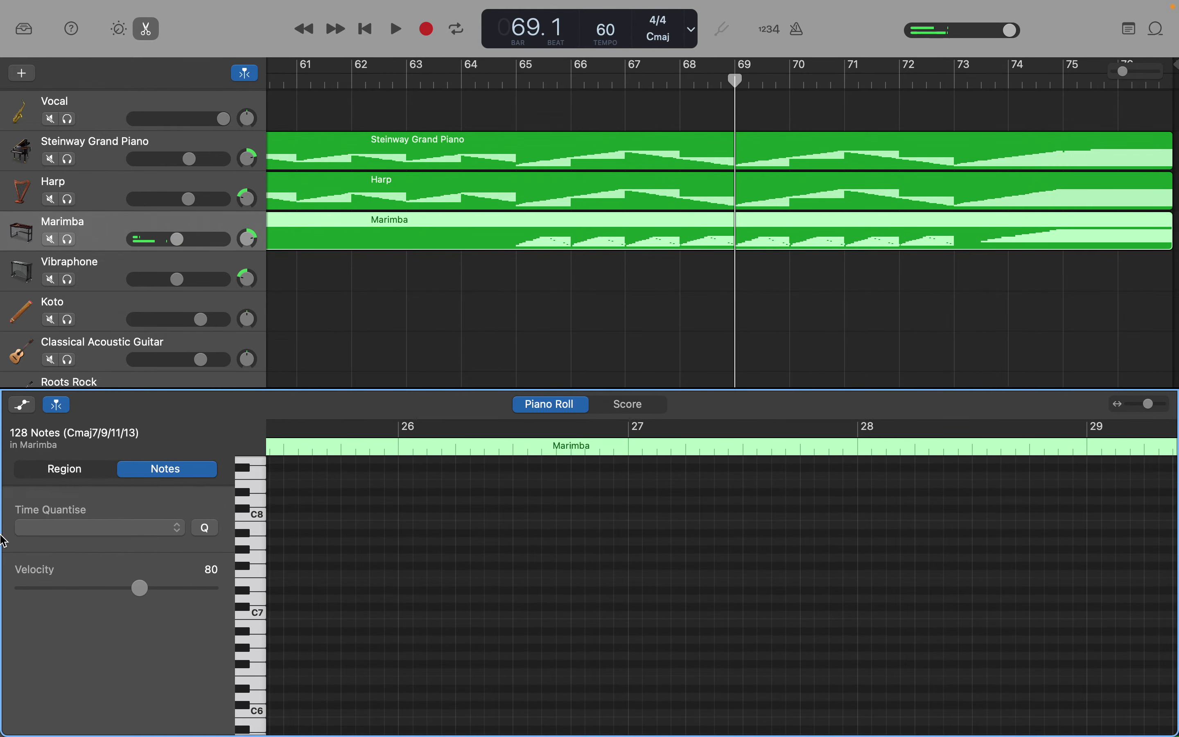
pyautogui.hscroll(10, 654, 588)
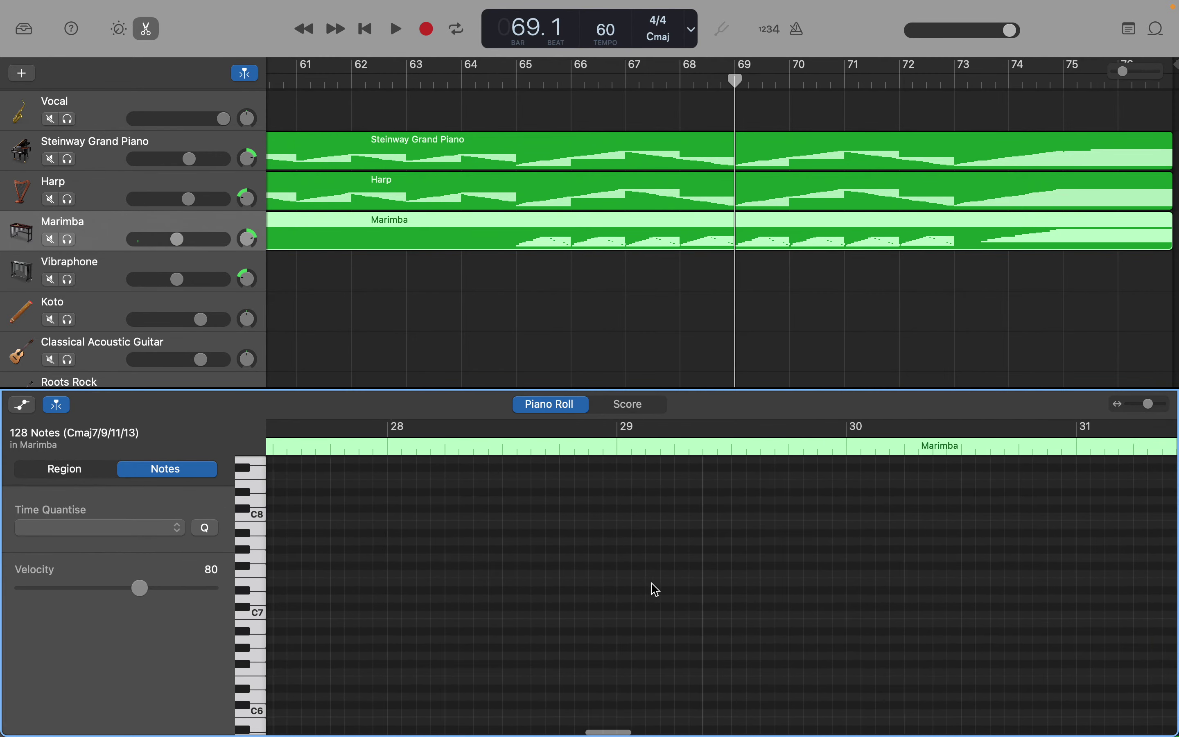
pyautogui.hscroll(10, 656, 589)
pyautogui.hscroll(20, 656, 590)
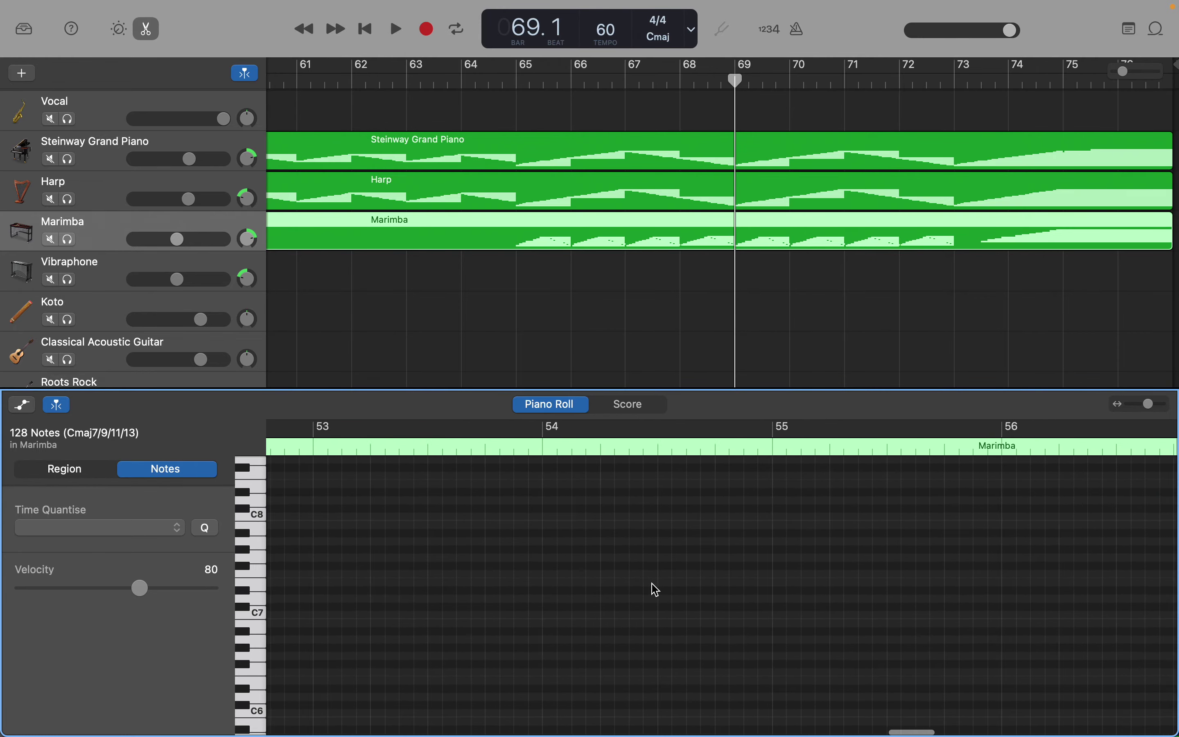
pyautogui.scroll(-10, 655, 590)
pyautogui.hscroll(-5, 656, 590)
pyautogui.scroll(-5, 655, 589)
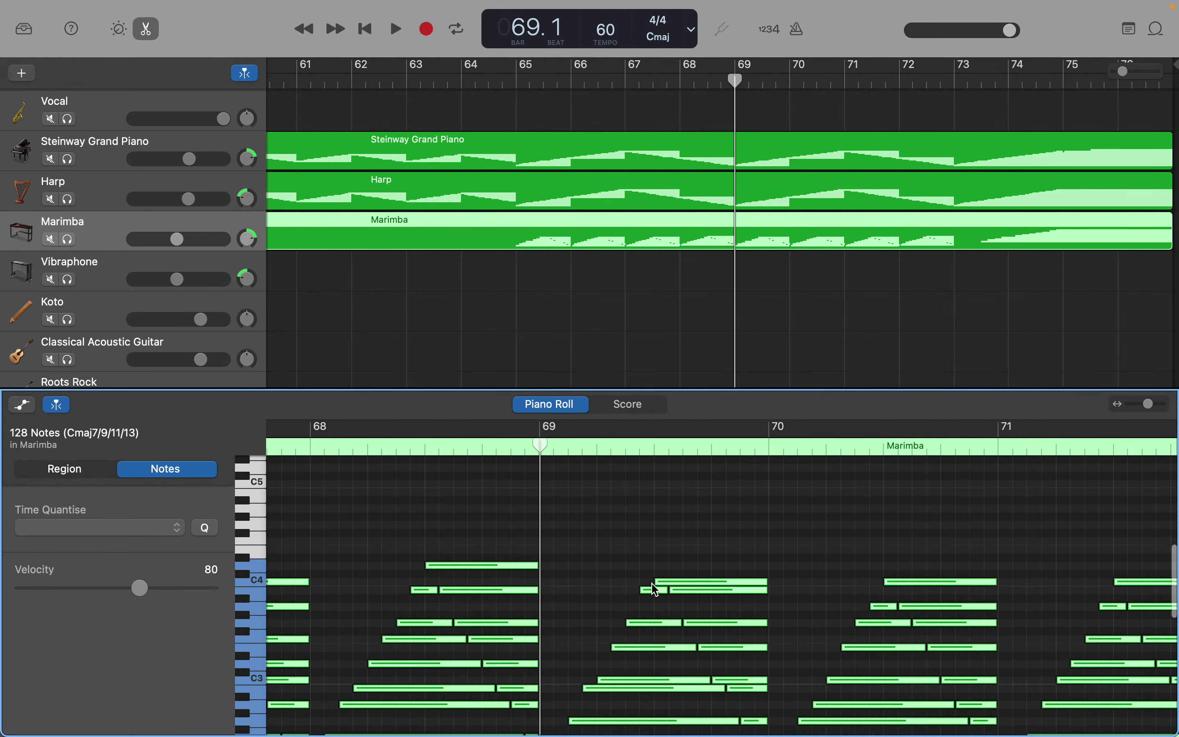
pyautogui.hscroll(4, 655, 590)
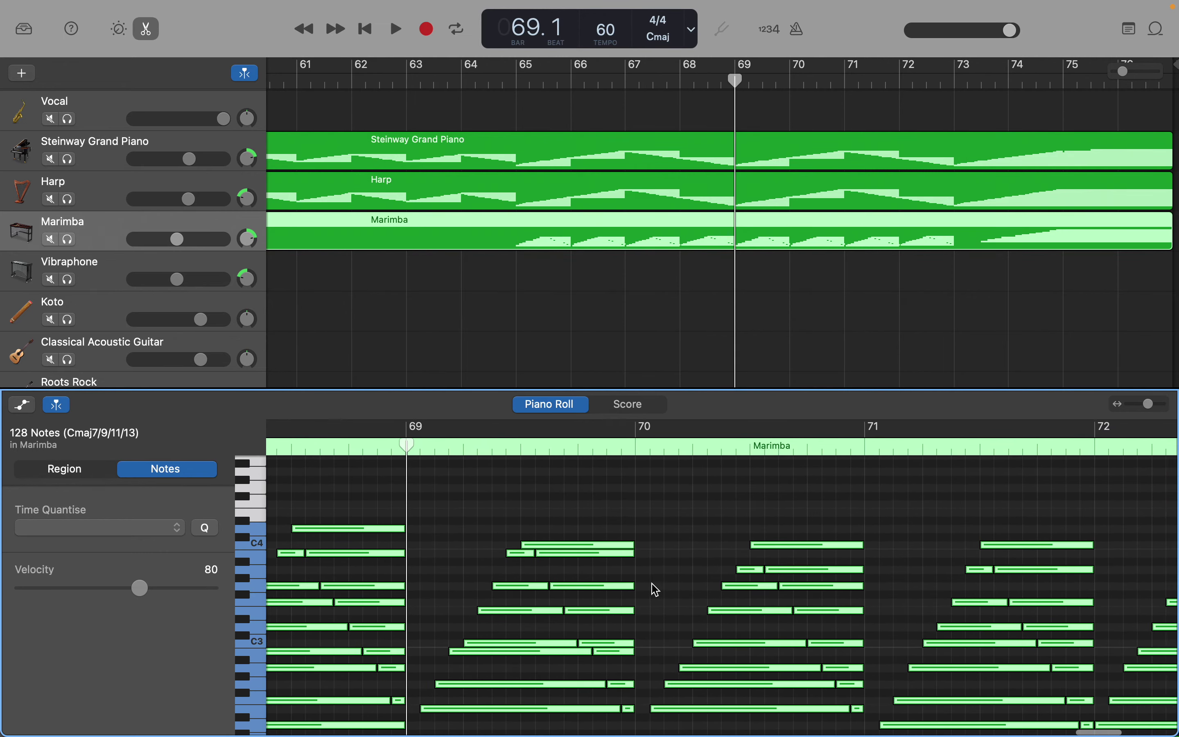
pyautogui.scroll(3, 655, 589)
pyautogui.scroll(2, 656, 589)
pyautogui.hscroll(4, 655, 590)
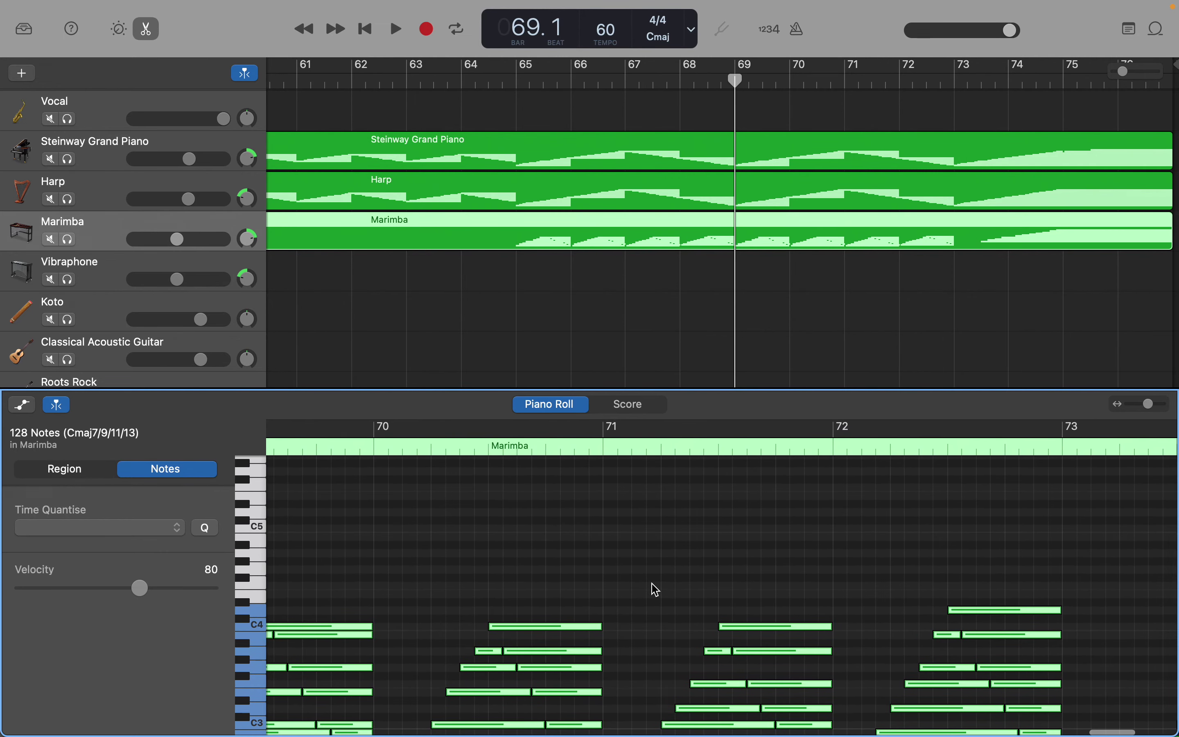
pyautogui.hscroll(1, 655, 590)
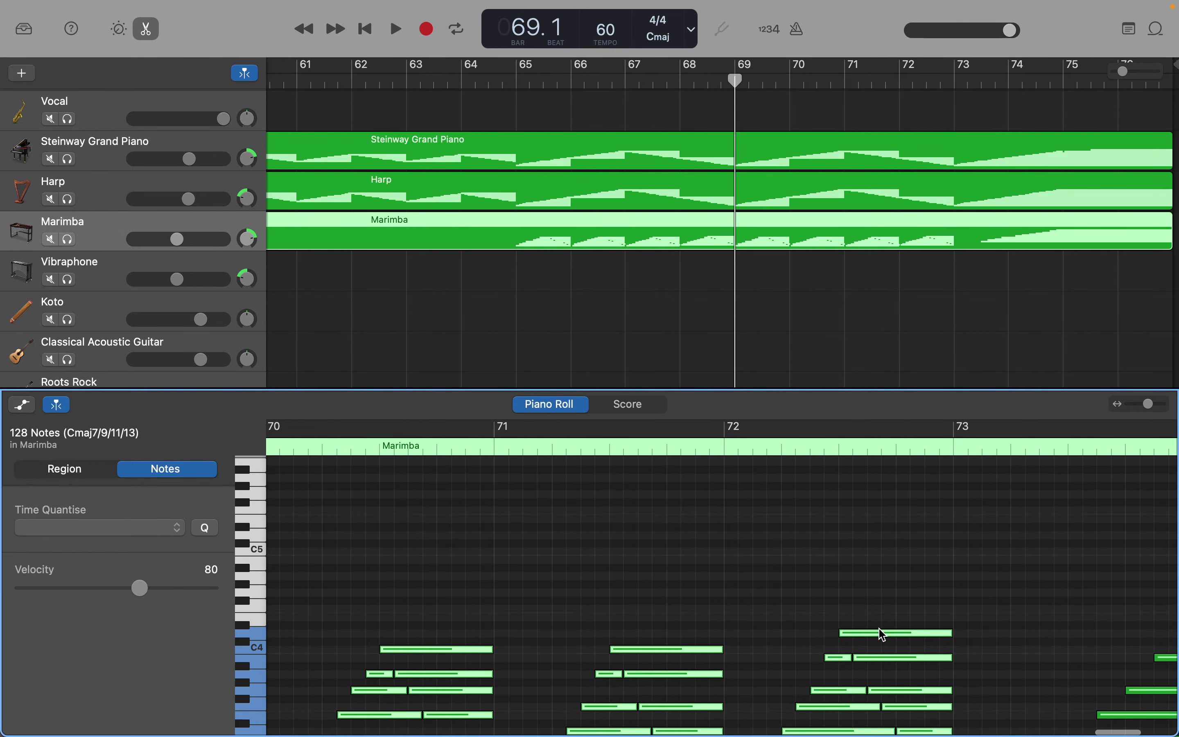
pyautogui.moveTo(884, 637); pyautogui.dragTo(886, 542)
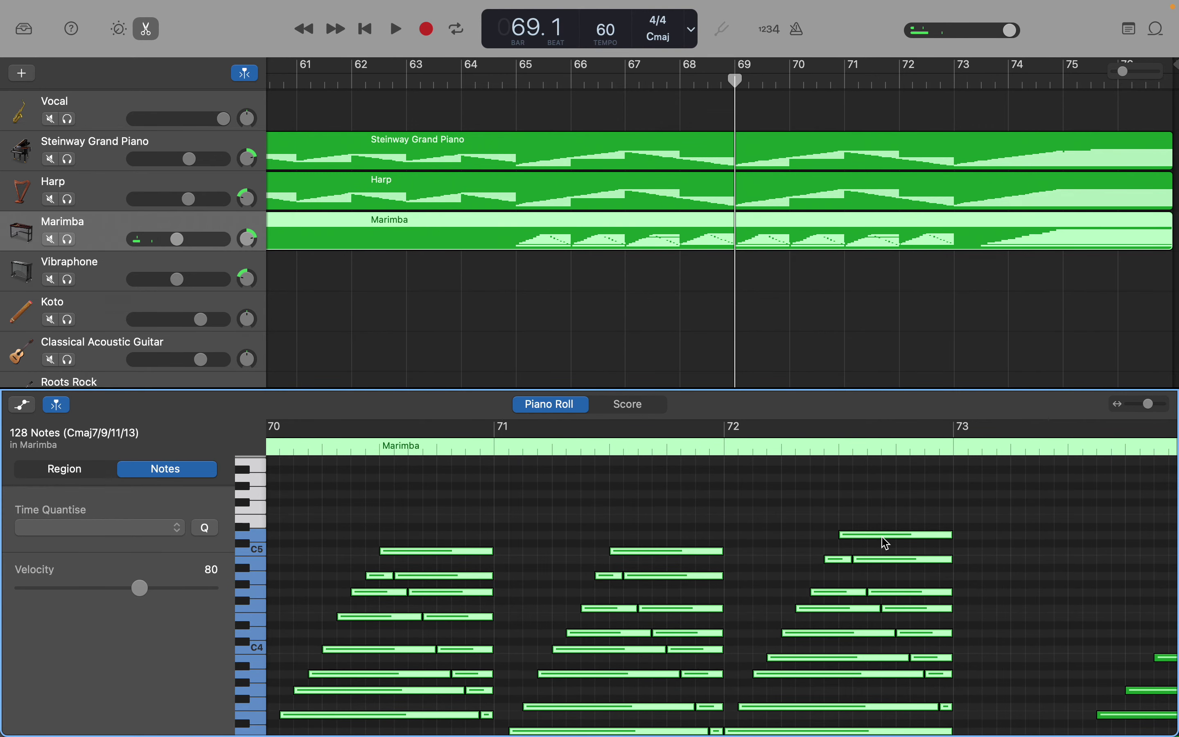
# Step: Look over the raised Marimba notes from the closing chord after bar 73 back to bar 65
pyautogui.hscroll(5, 887, 542)
pyautogui.scroll(-3, 887, 543)
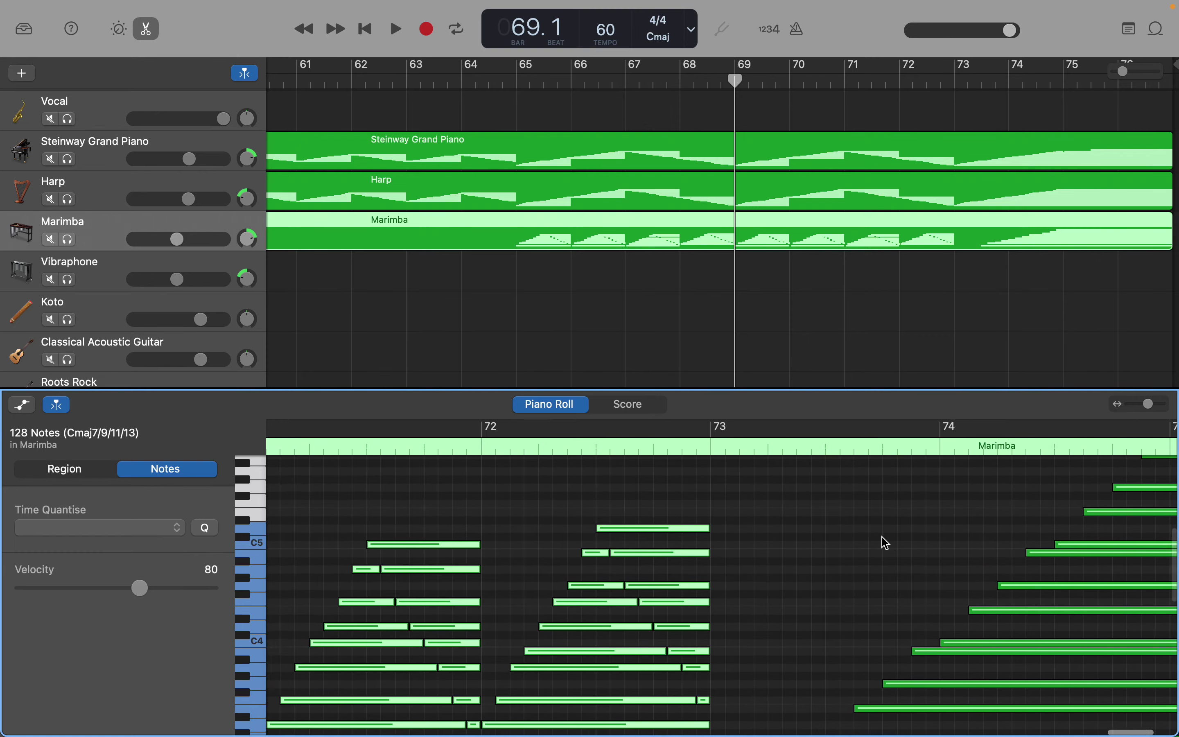
pyautogui.scroll(-1, 887, 542)
pyautogui.hscroll(-7, 887, 543)
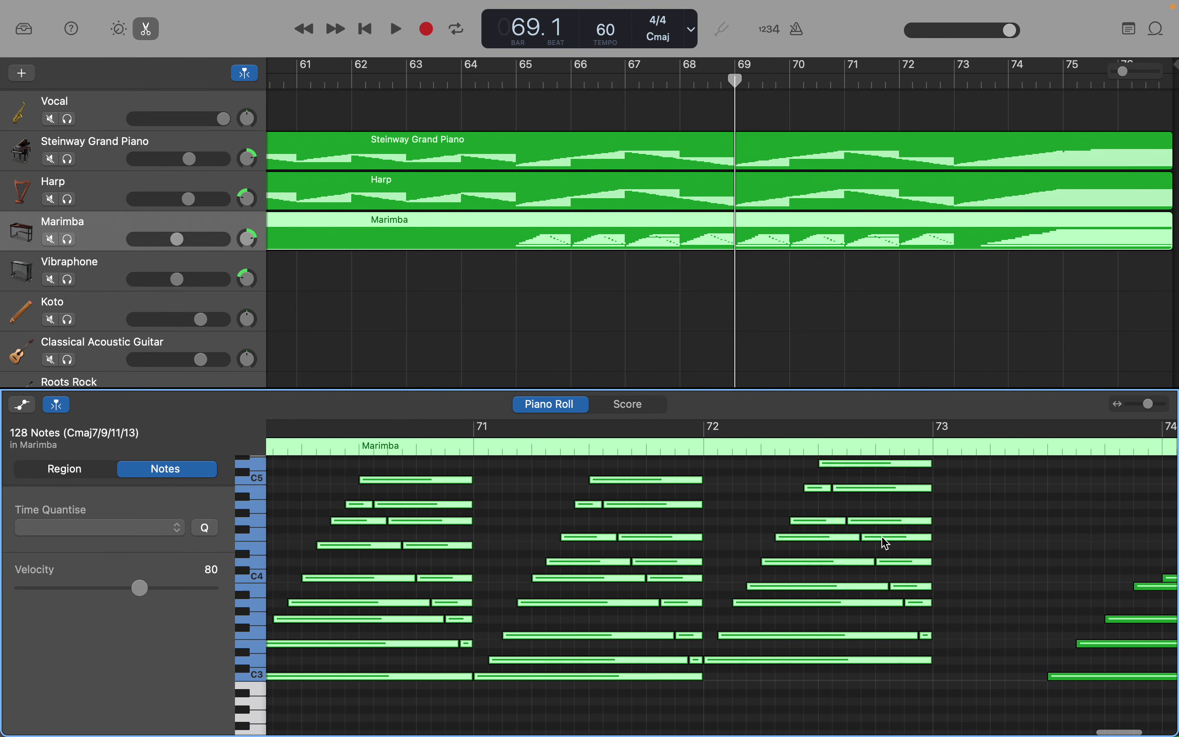
pyautogui.hscroll(-10, 886, 543)
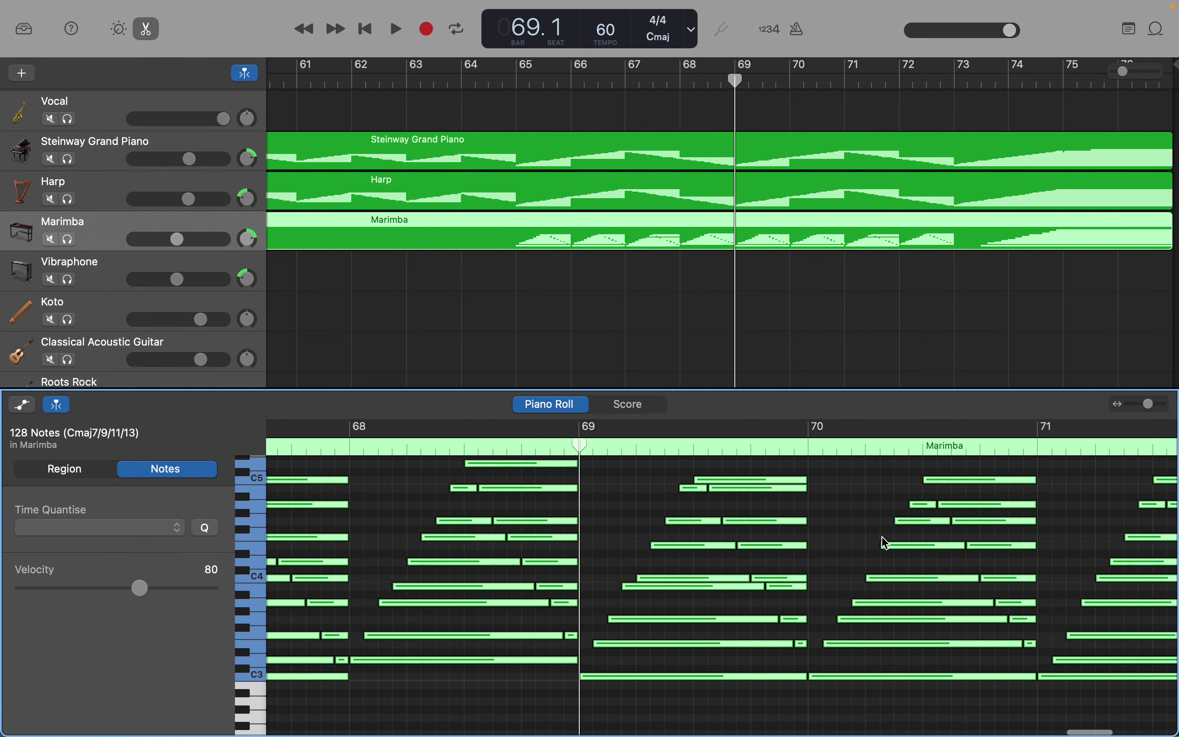
pyautogui.hscroll(-10, 886, 543)
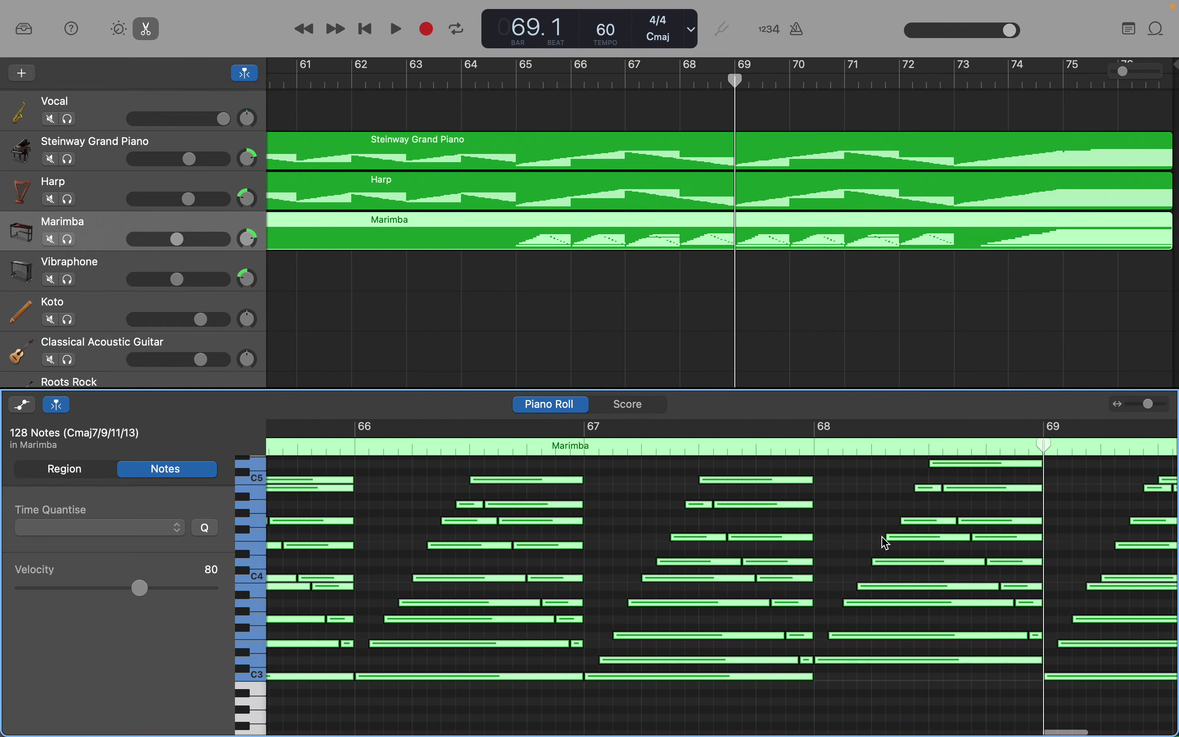
pyautogui.hscroll(-2, 886, 542)
pyautogui.scroll(-1, 886, 543)
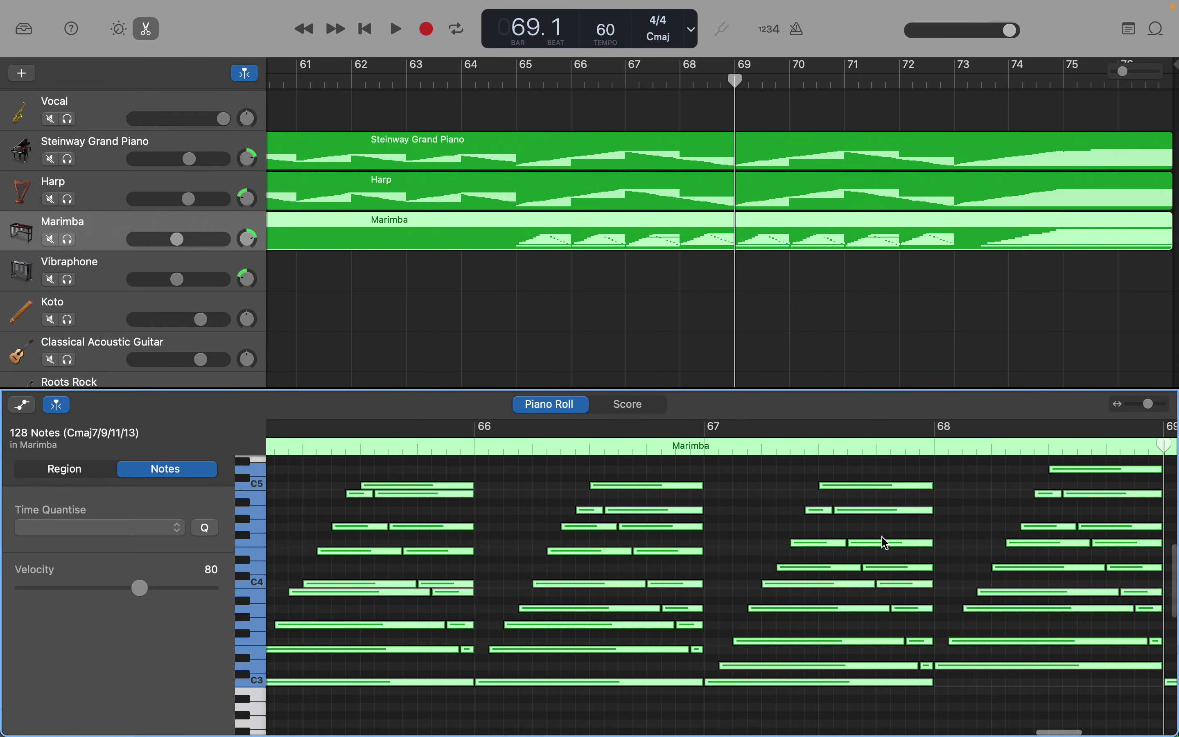
pyautogui.scroll(1, 886, 542)
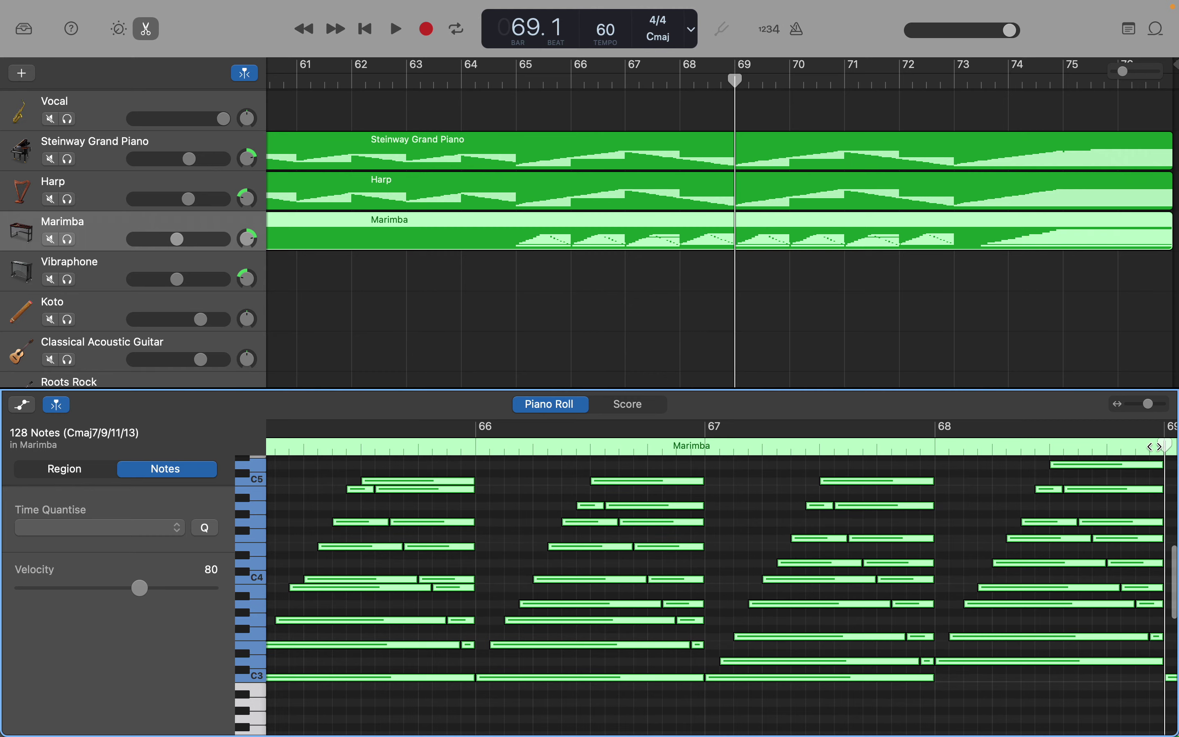
# Step: Move the playhead back to the start of bar 57
pyautogui.moveTo(1163, 444); pyautogui.dragTo(258, 468)
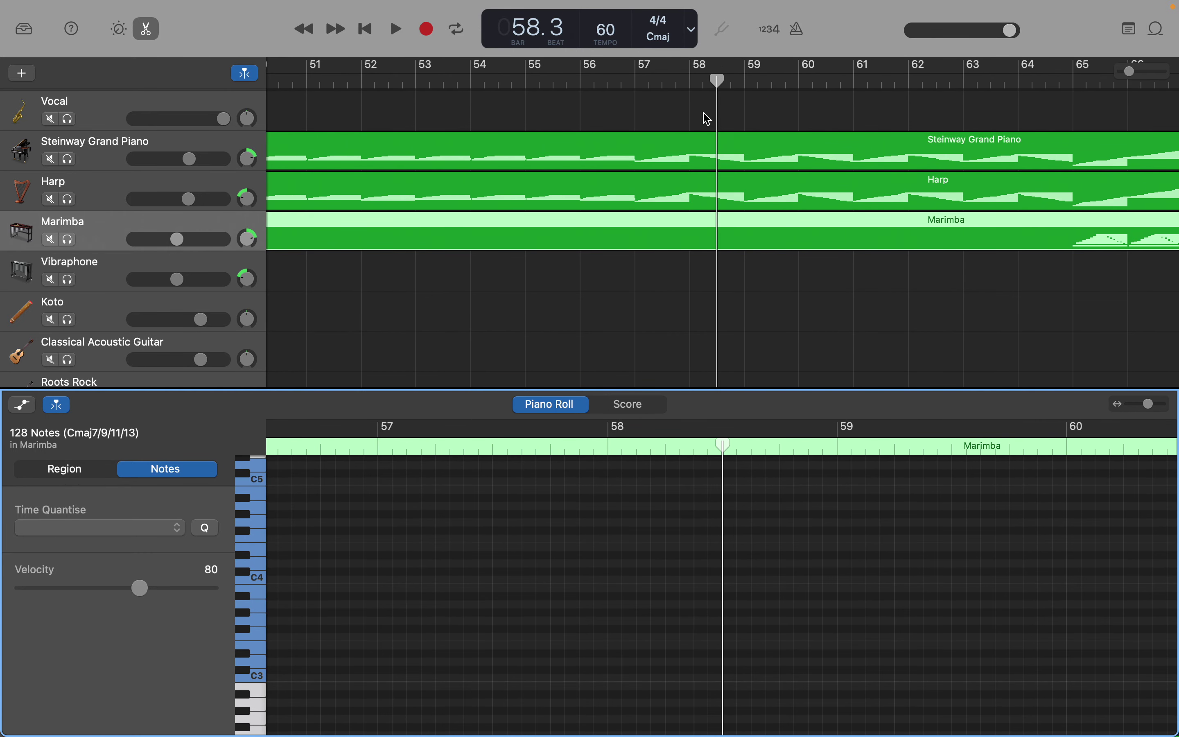
pyautogui.moveTo(717, 81); pyautogui.dragTo(638, 81)
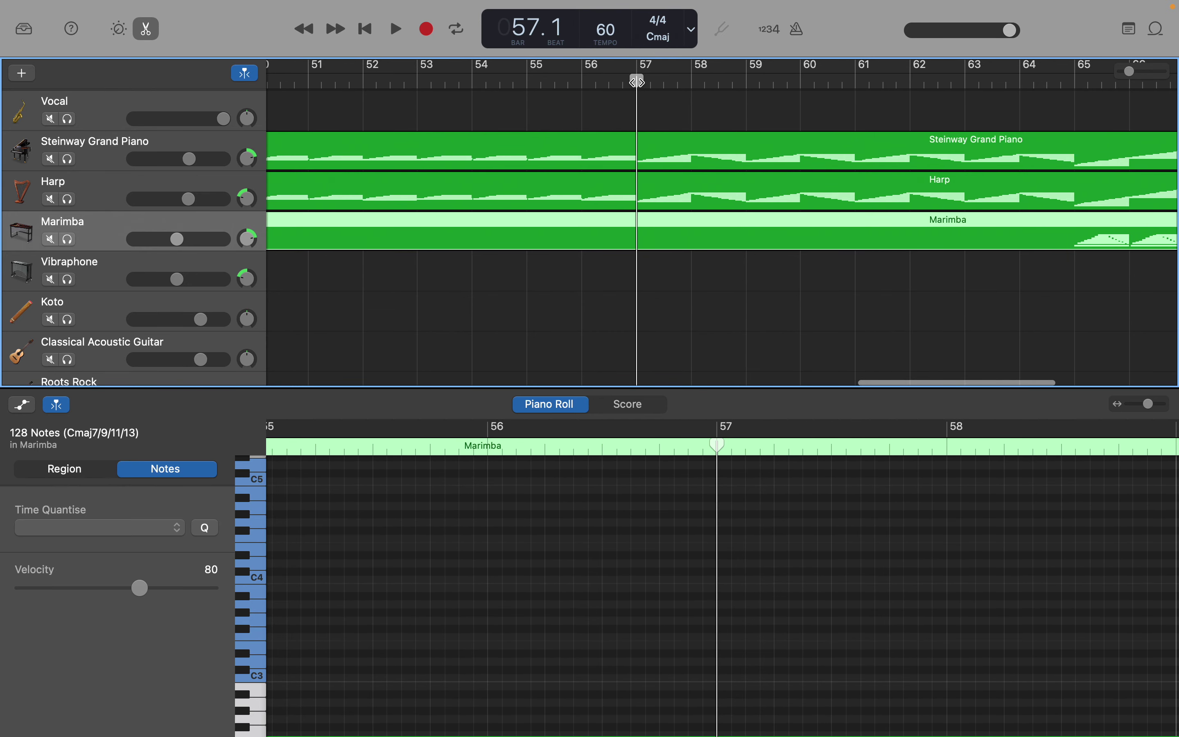
pyautogui.hscroll(10, 893, 518)
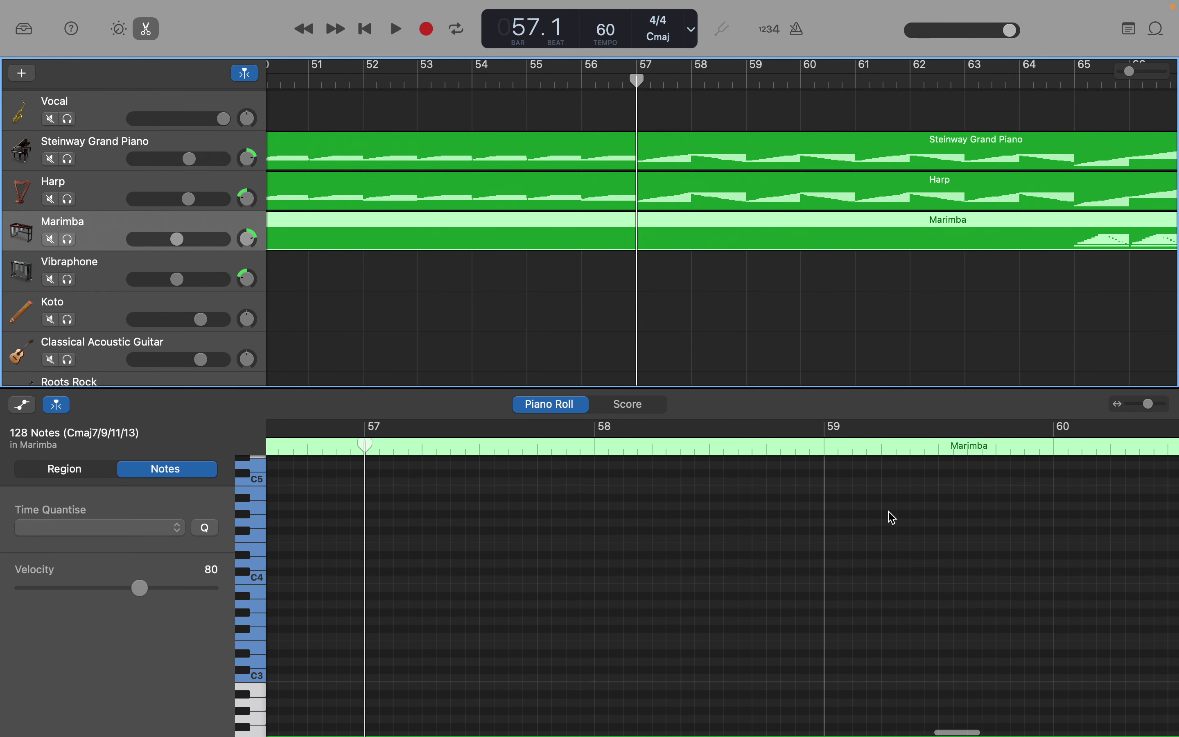